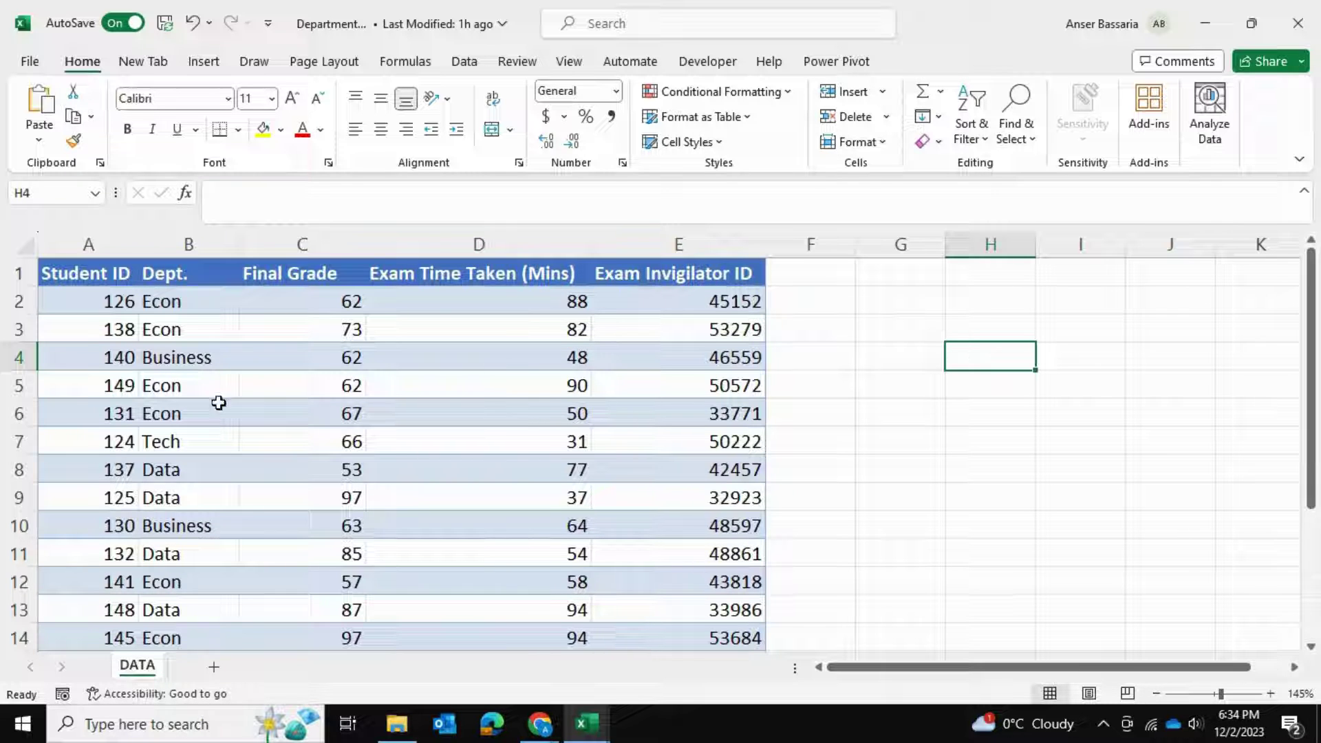
Step: Preview the Department, Final Grades and Students workbooks, and examine the Student ID column in Students.xlsx
left_click_drag(103, 273, 689, 354)
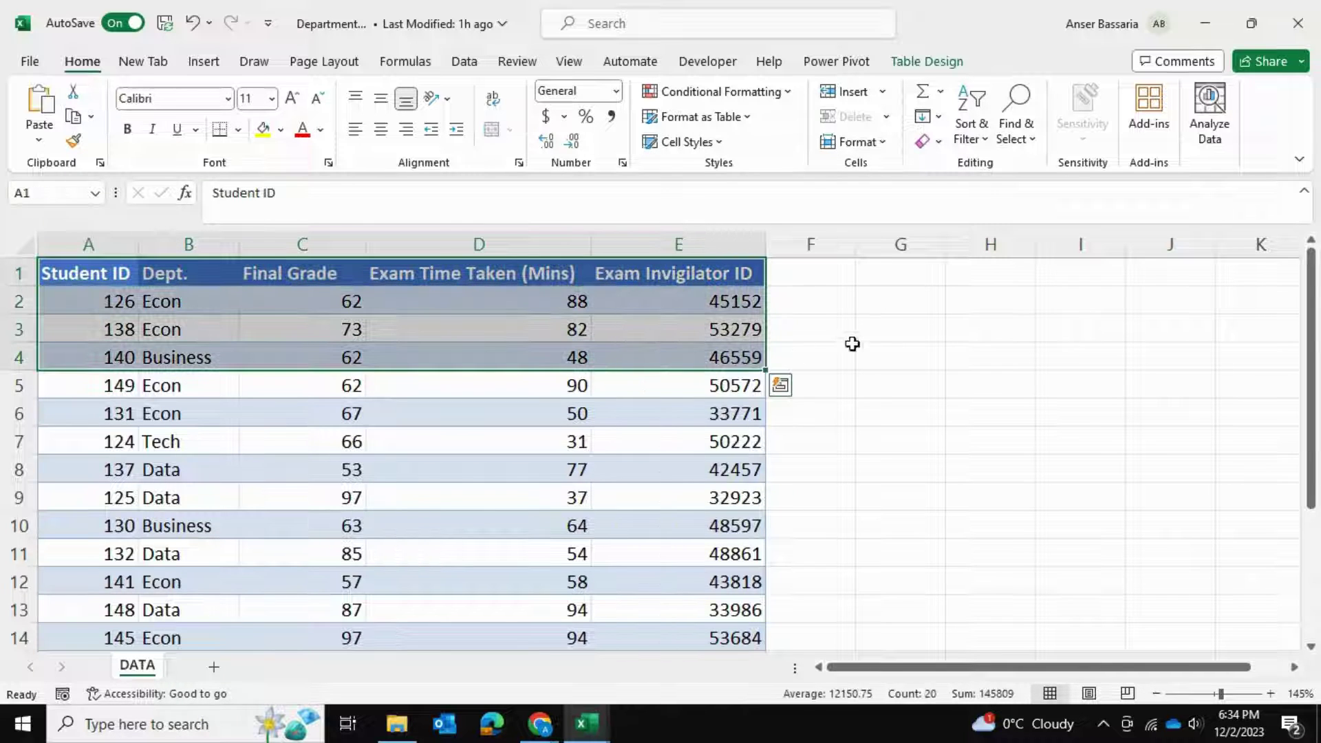
left_click(853, 343)
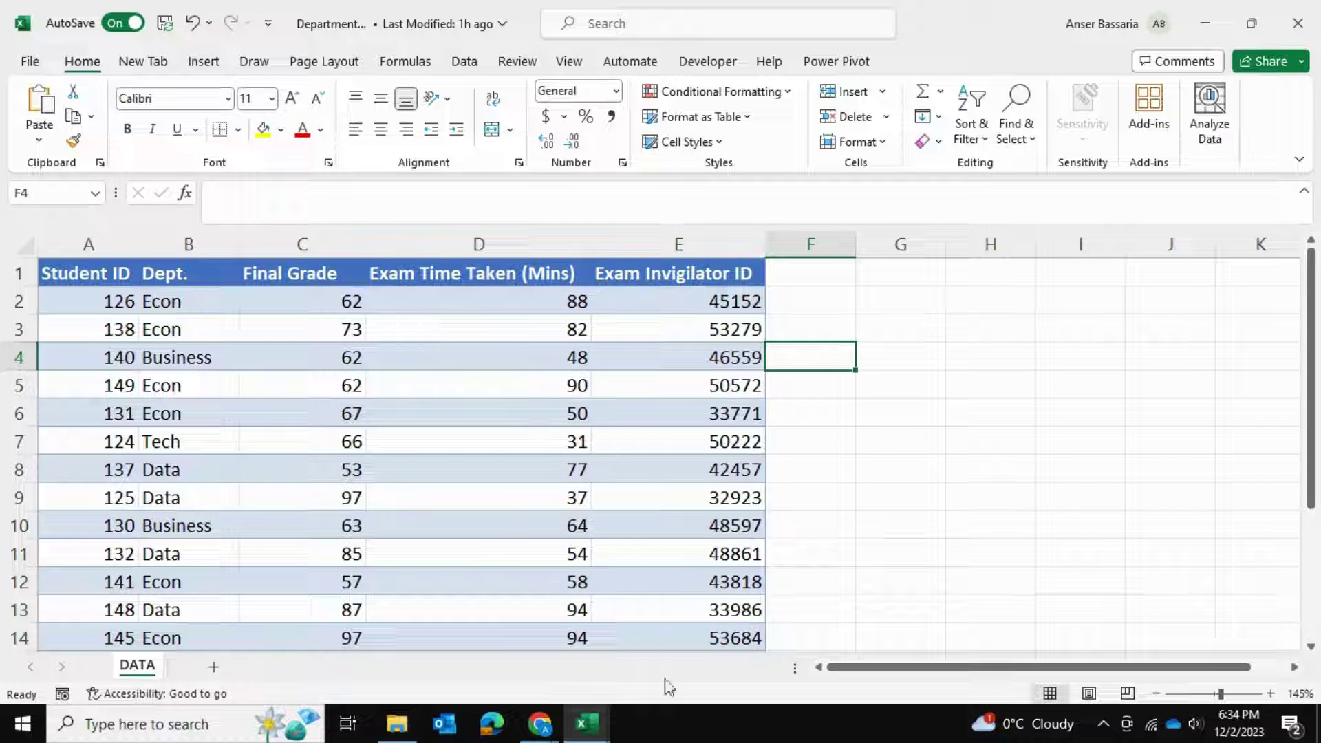
mouse_move(587, 723)
mouse_move(588, 645)
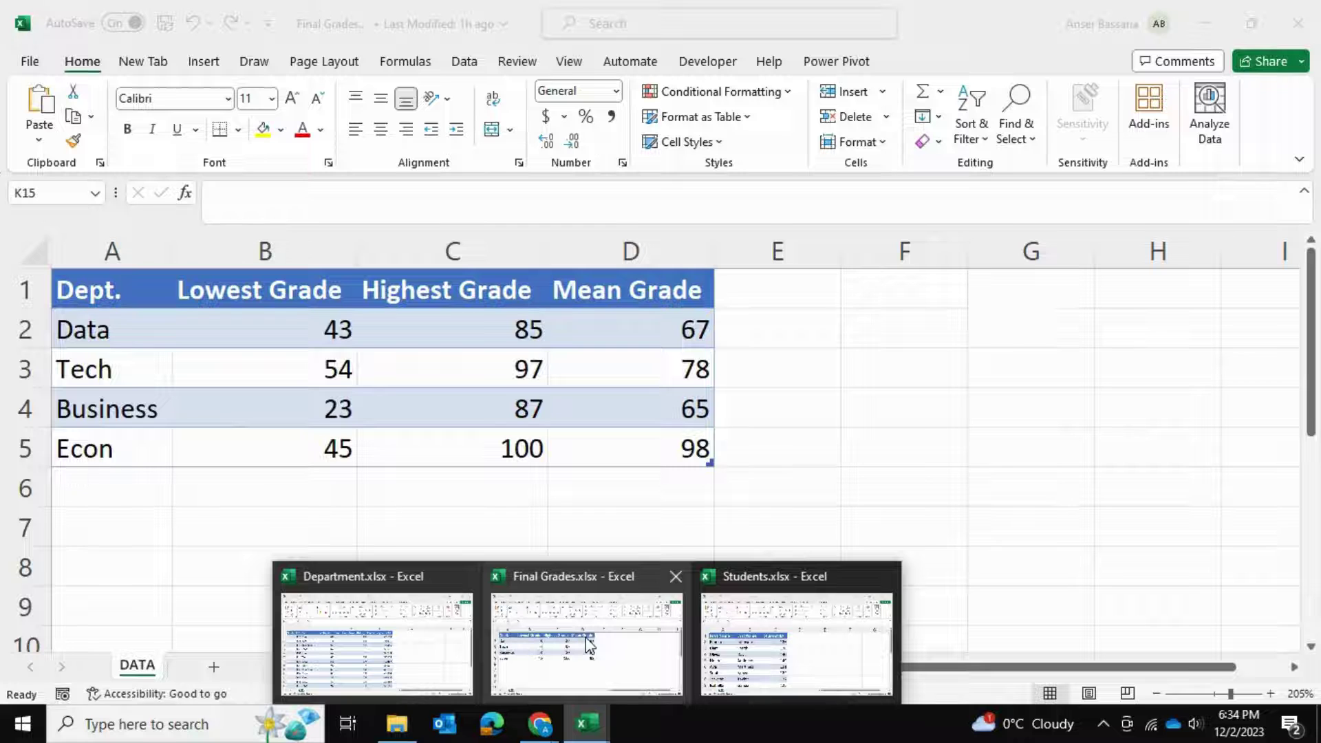
mouse_move(378, 649)
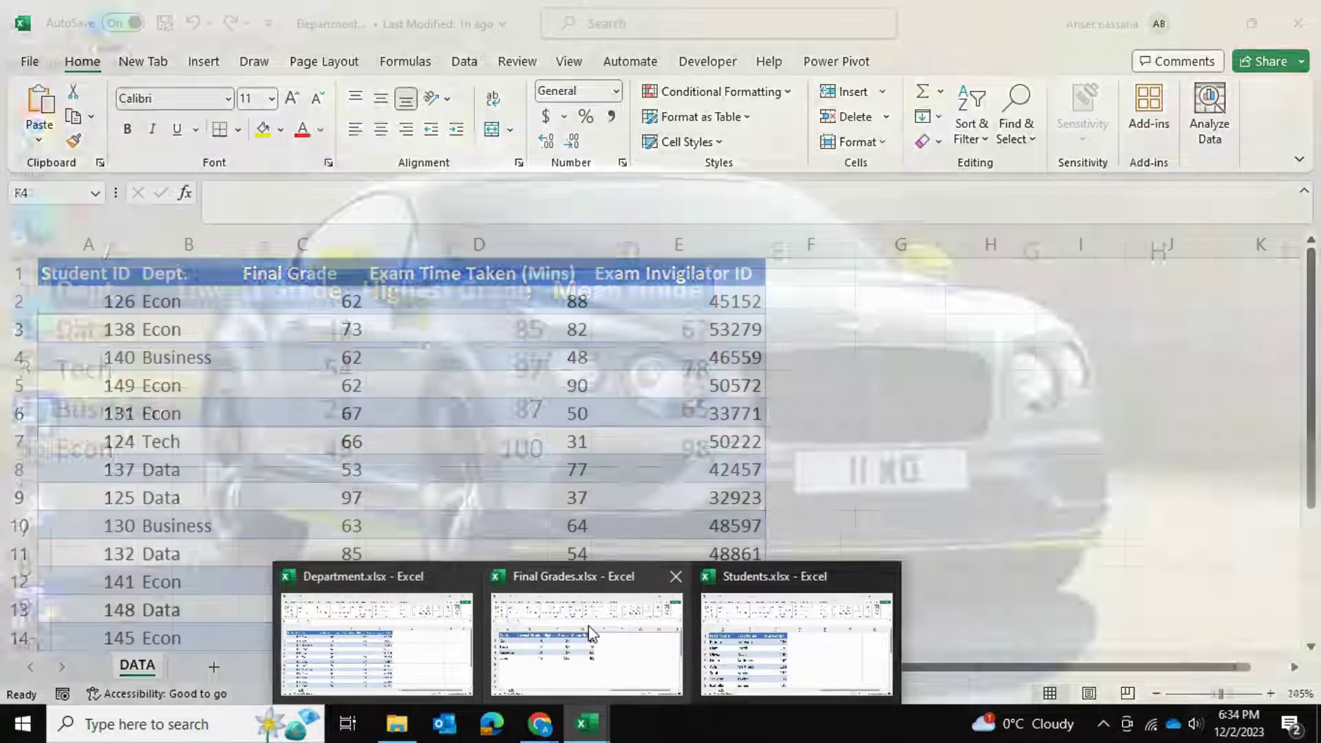
mouse_move(765, 636)
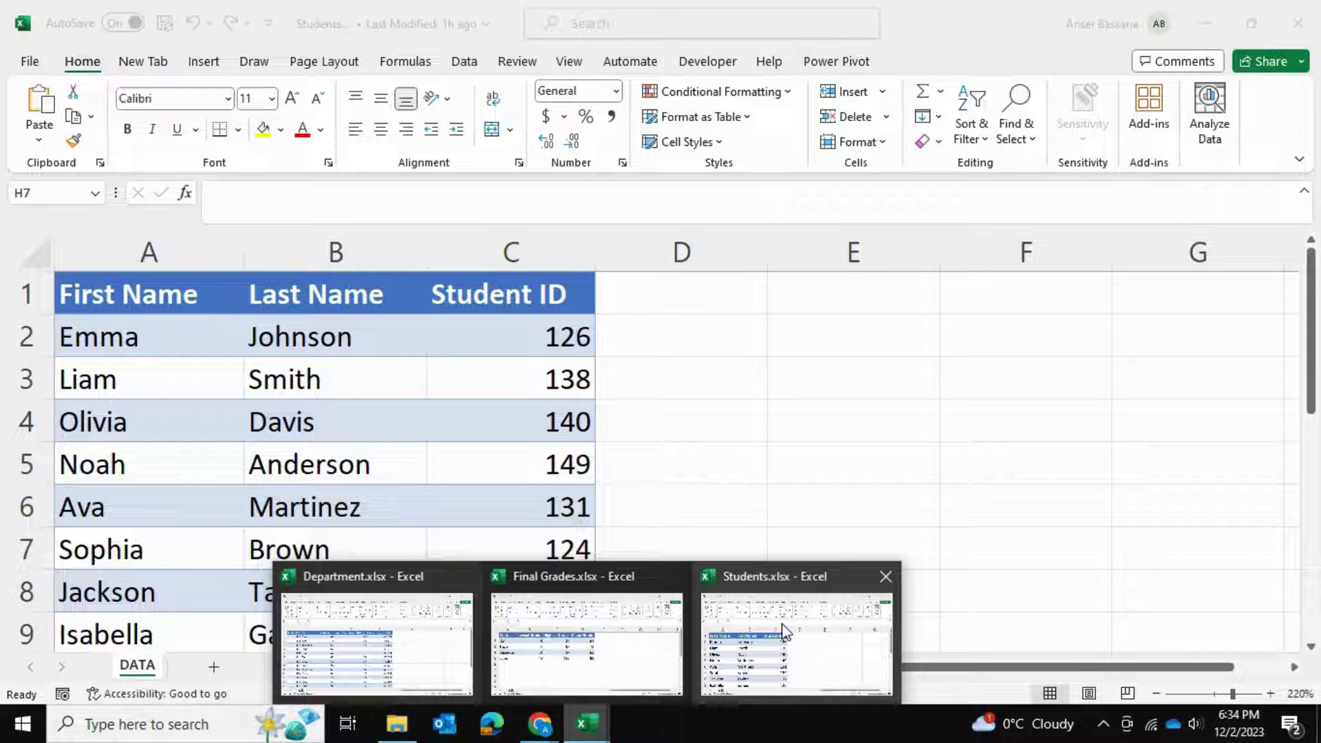
left_click(785, 632)
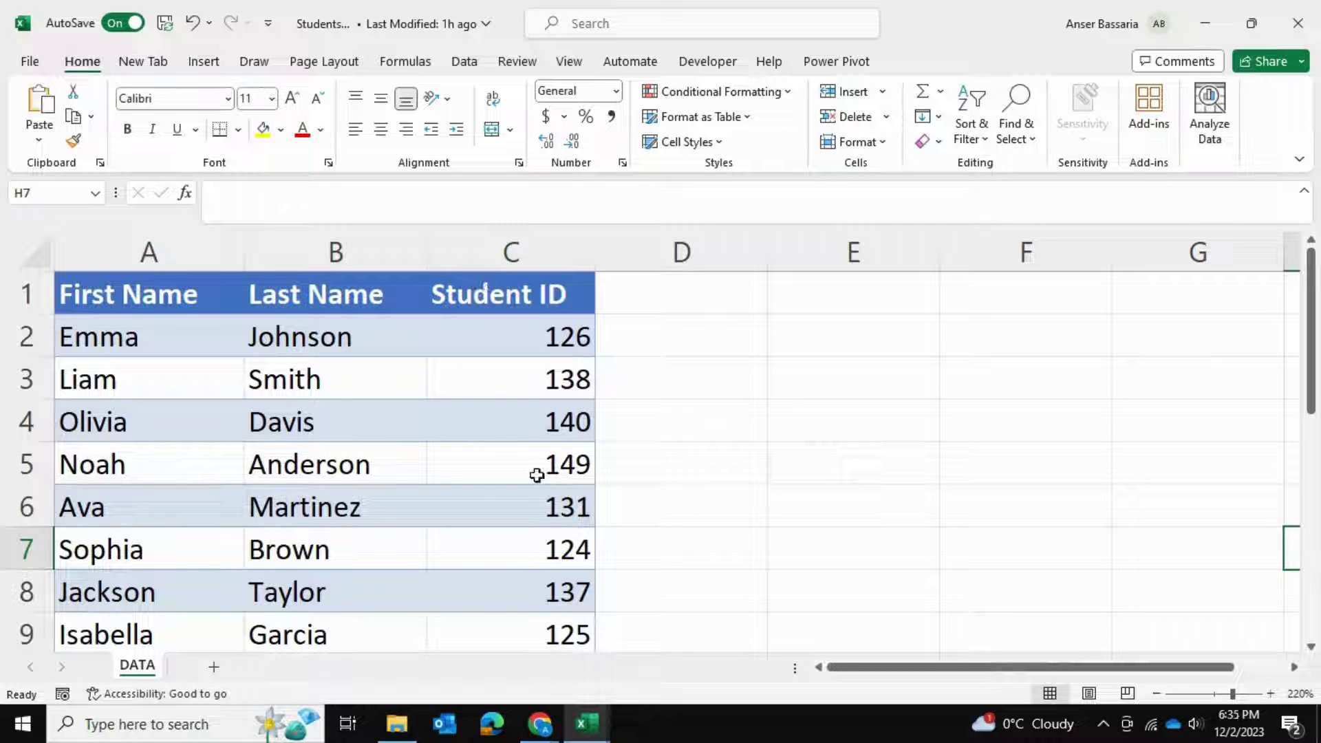
left_click_drag(512, 292, 504, 490)
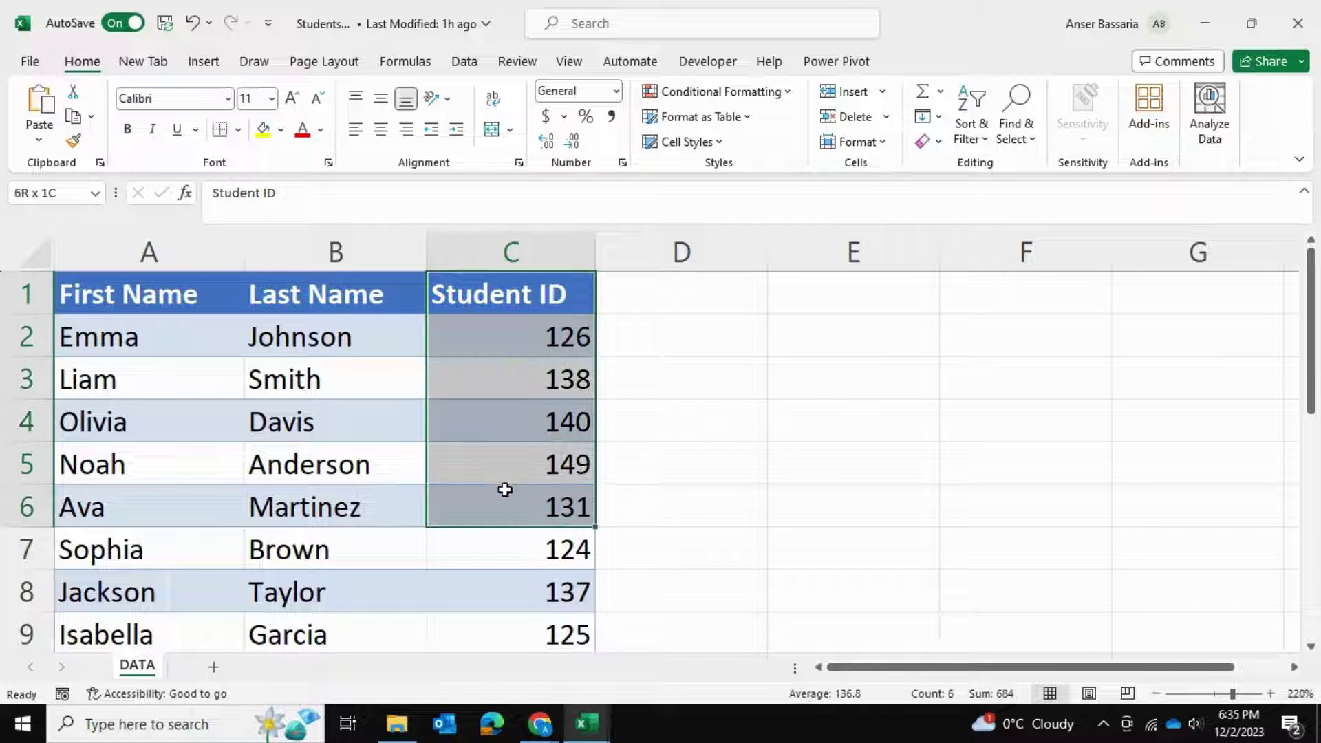
left_click(734, 463)
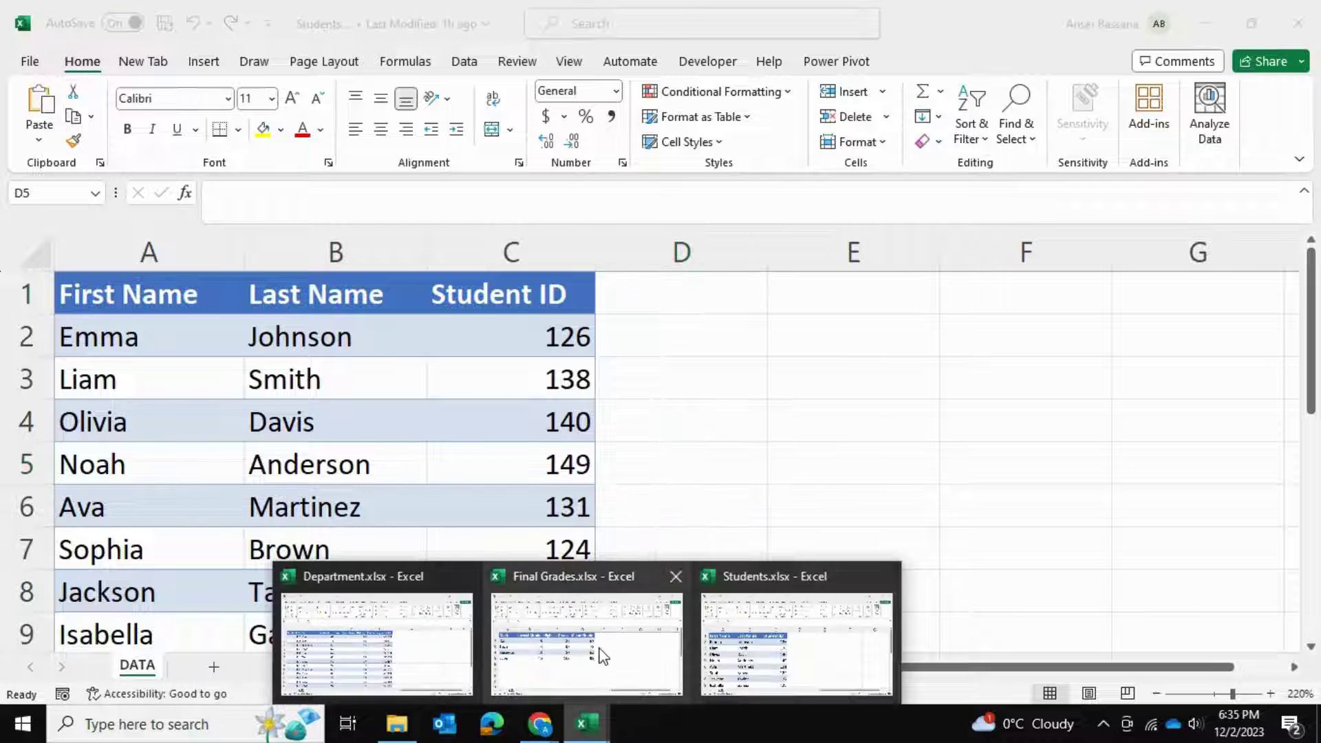
Step: Switch to Department.xlsx and examine its Student ID, Dept. and Final Grade columns
left_click(592, 650)
mouse_move(589, 726)
left_click(427, 654)
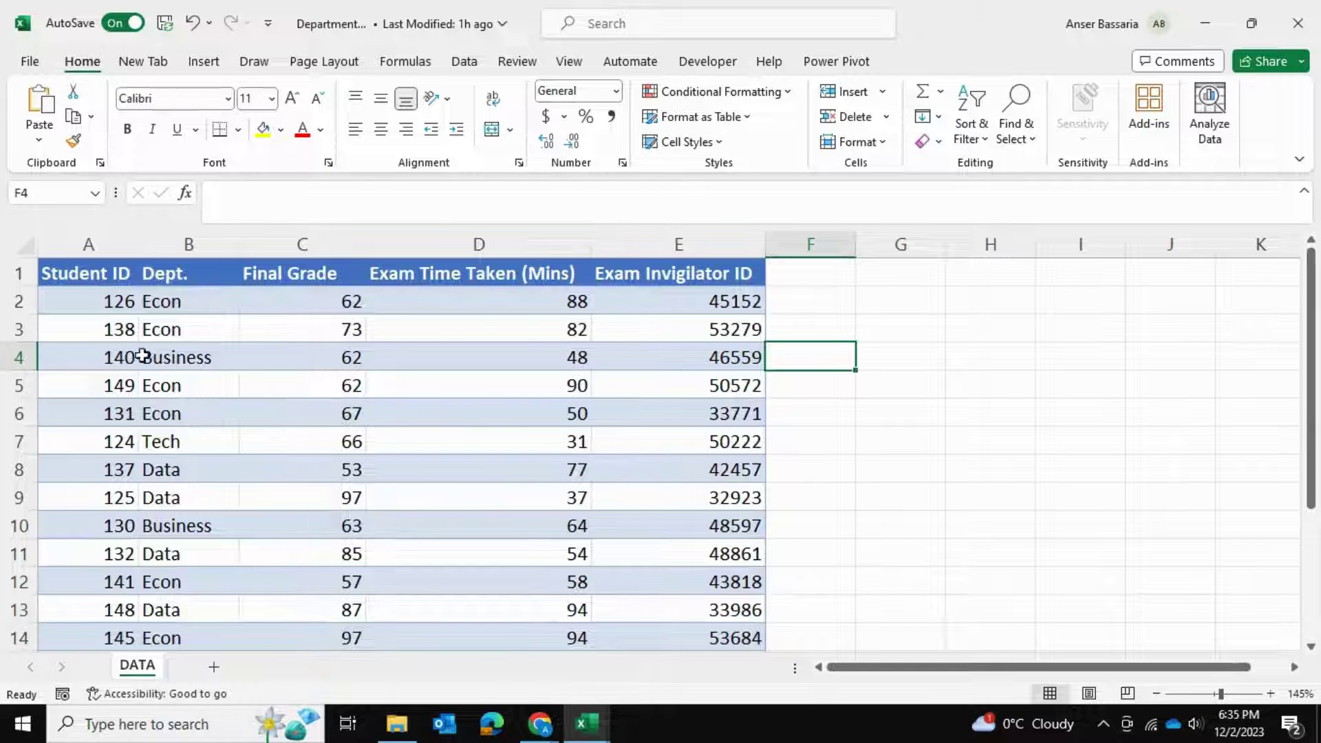
left_click_drag(320, 275, 301, 406)
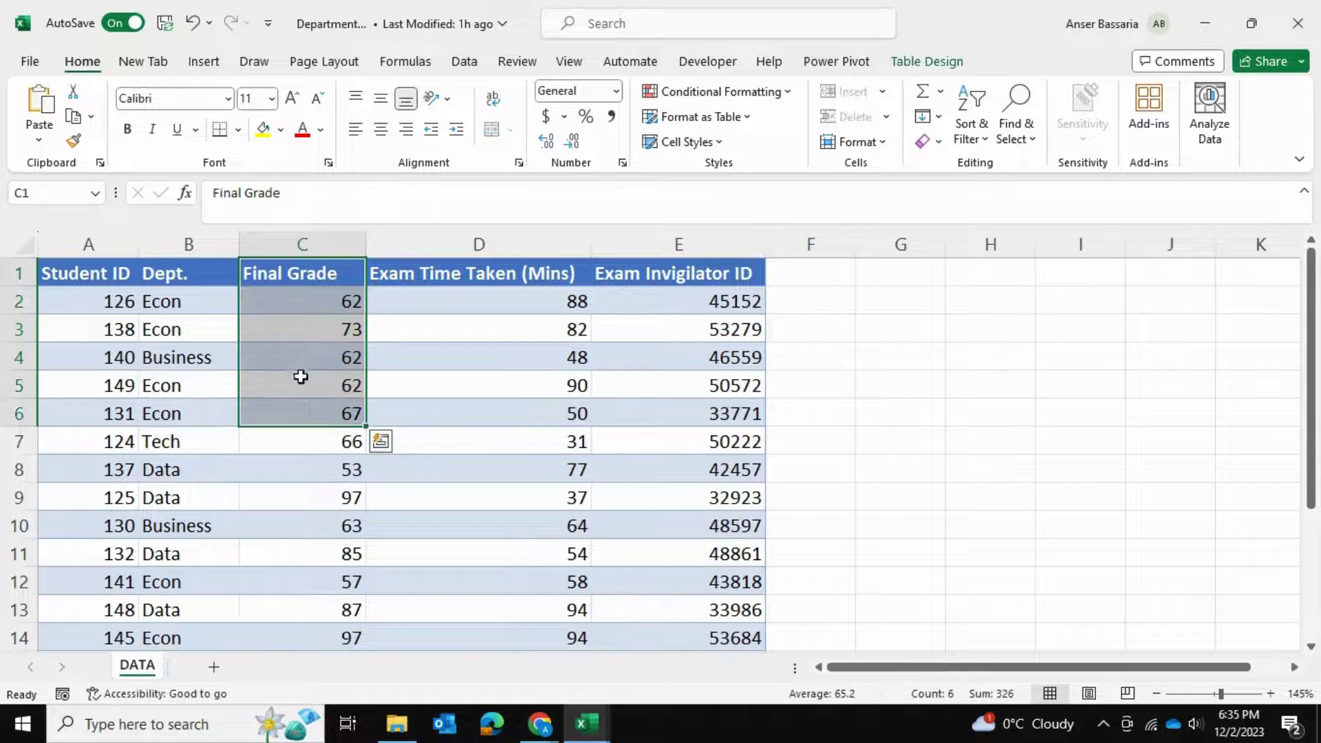
left_click_drag(112, 272, 104, 391)
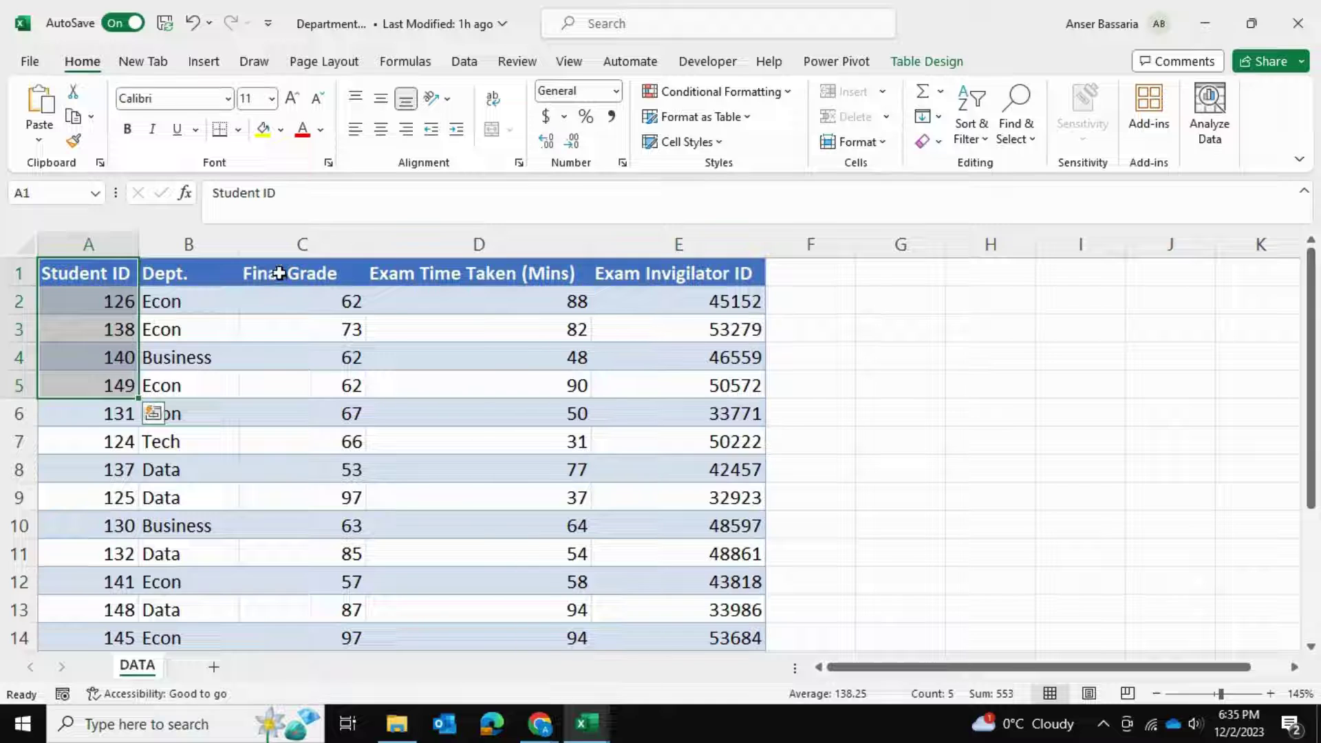
left_click_drag(274, 270, 277, 369)
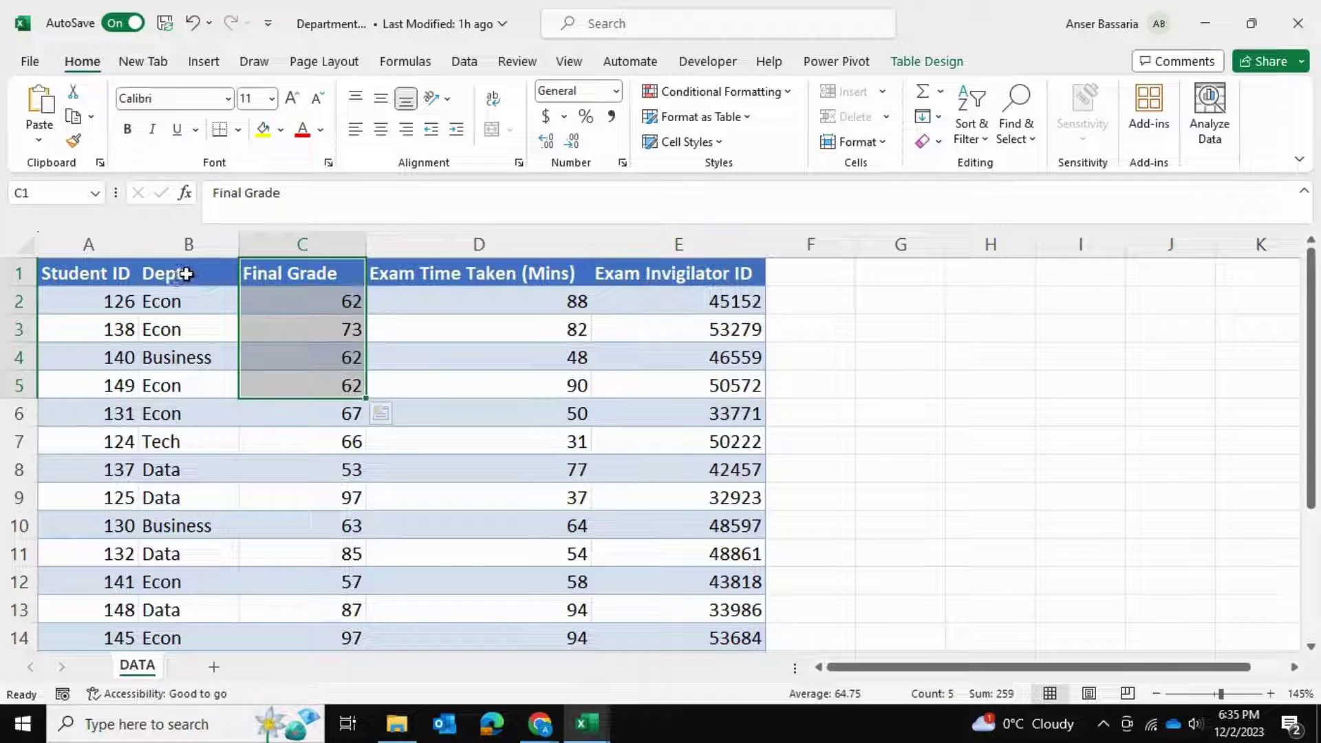
left_click_drag(187, 272, 183, 377)
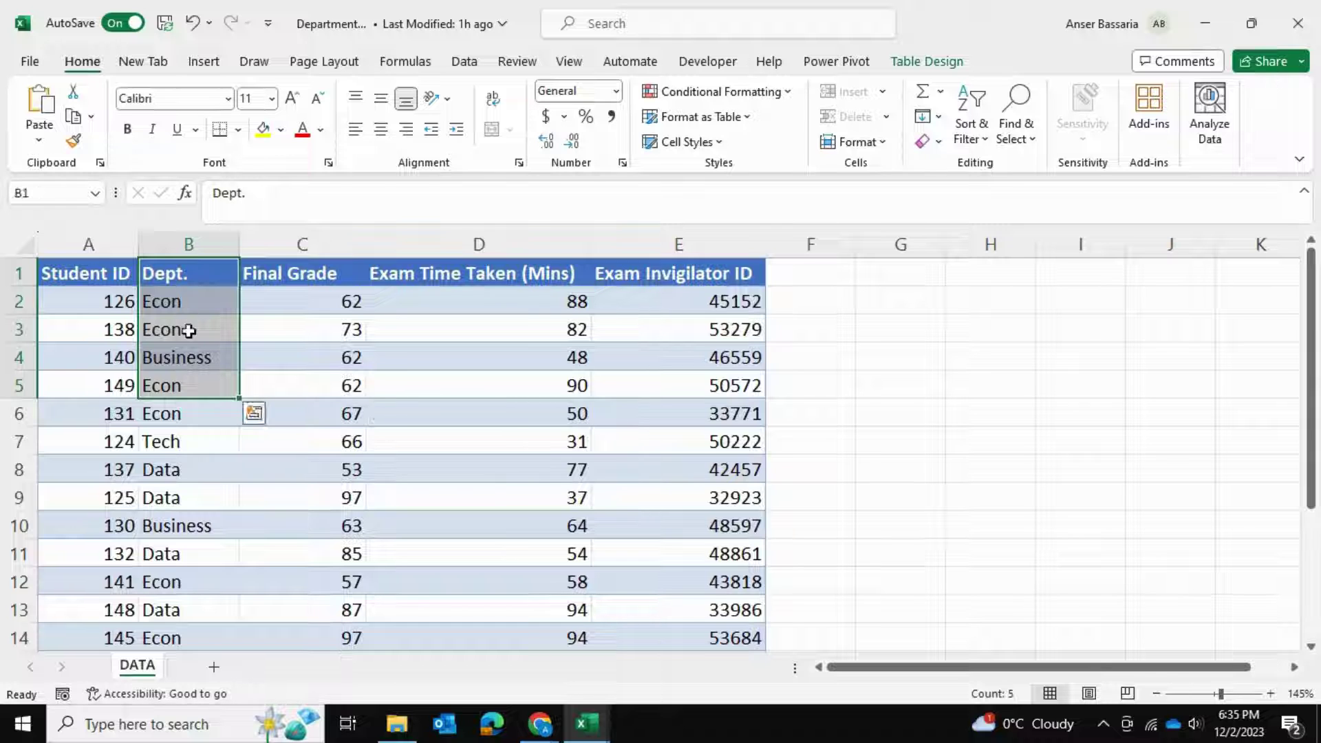
left_click(479, 554)
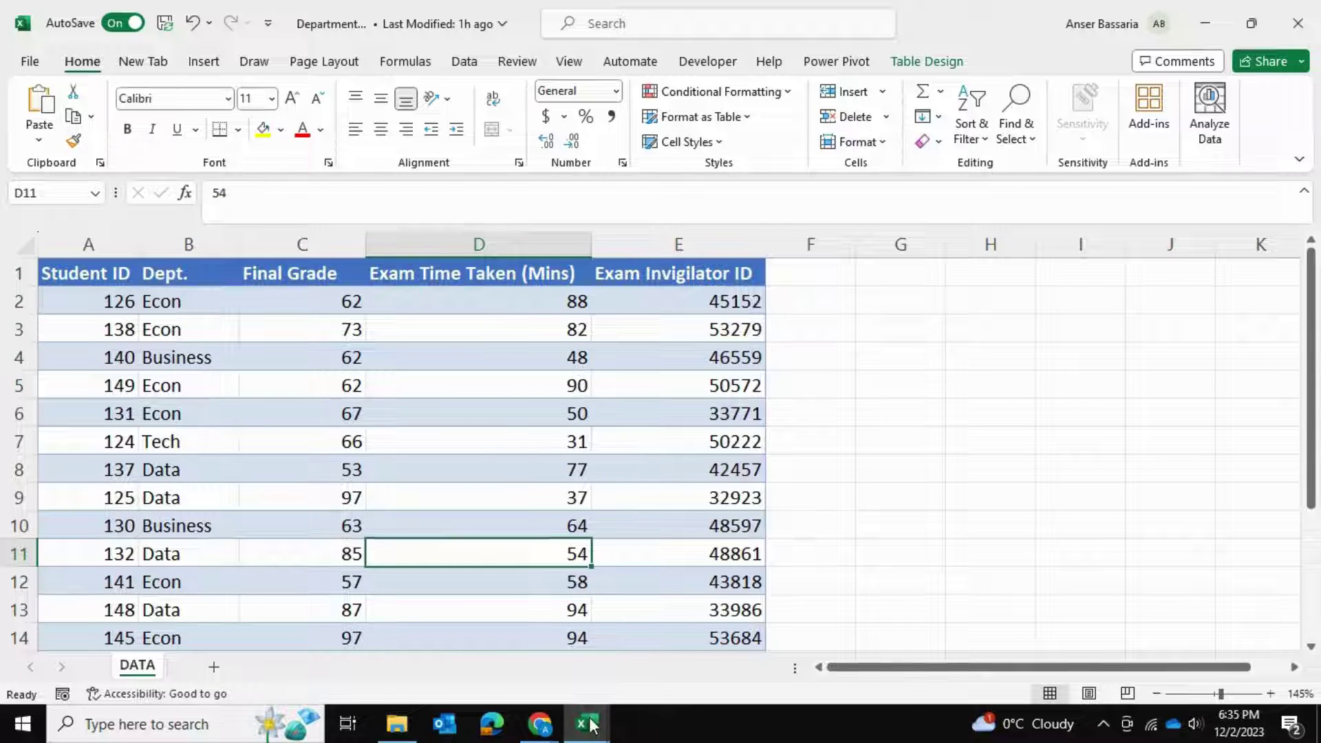
Step: Examine the department grade rows in Final Grades.xlsx, compare them with Students.xlsx, and return to Department.xlsx
mouse_move(586, 722)
left_click(543, 661)
left_click_drag(97, 325, 594, 337)
left_click(602, 534)
mouse_move(606, 727)
left_click(731, 641)
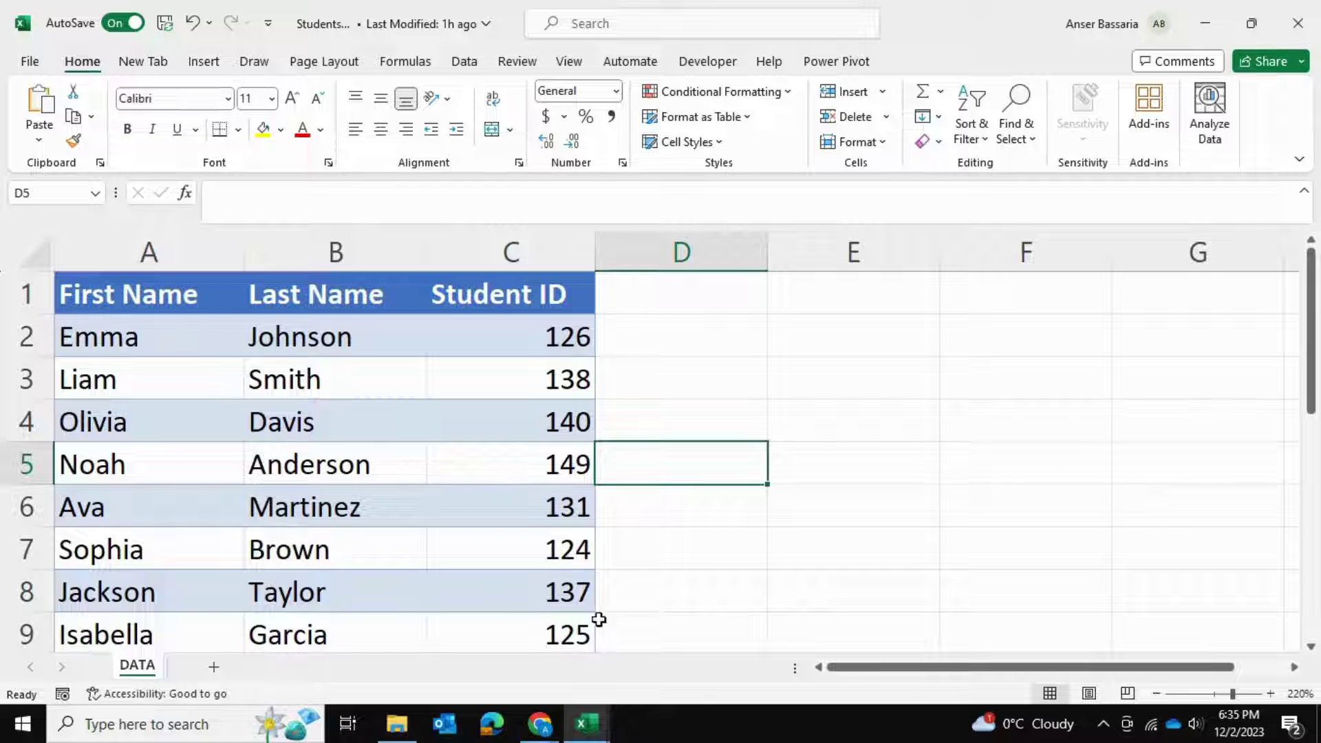
left_click(586, 724)
left_click(568, 657)
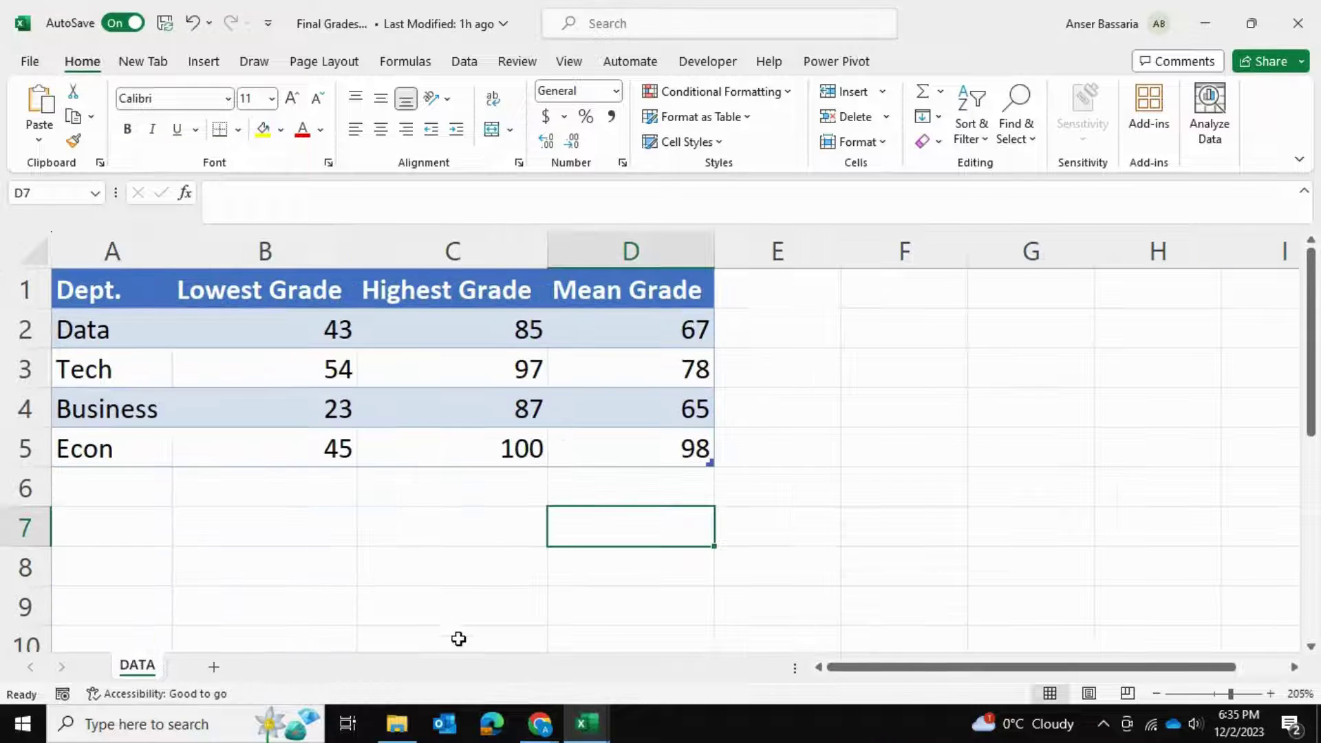
left_click(587, 724)
left_click(413, 616)
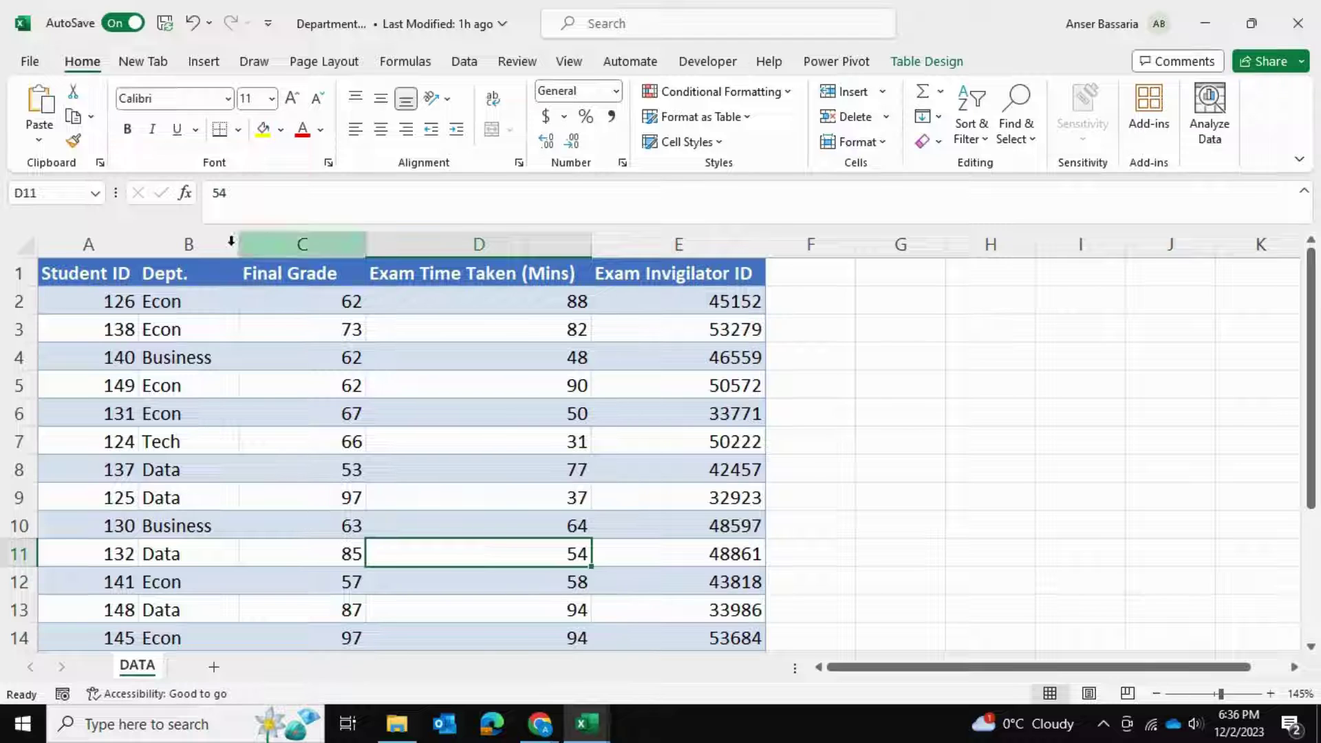
Step: Check in the Excel add-in options whether Microsoft Power Pivot for Excel is active, and view the manageable add-in types
left_click(45, 63)
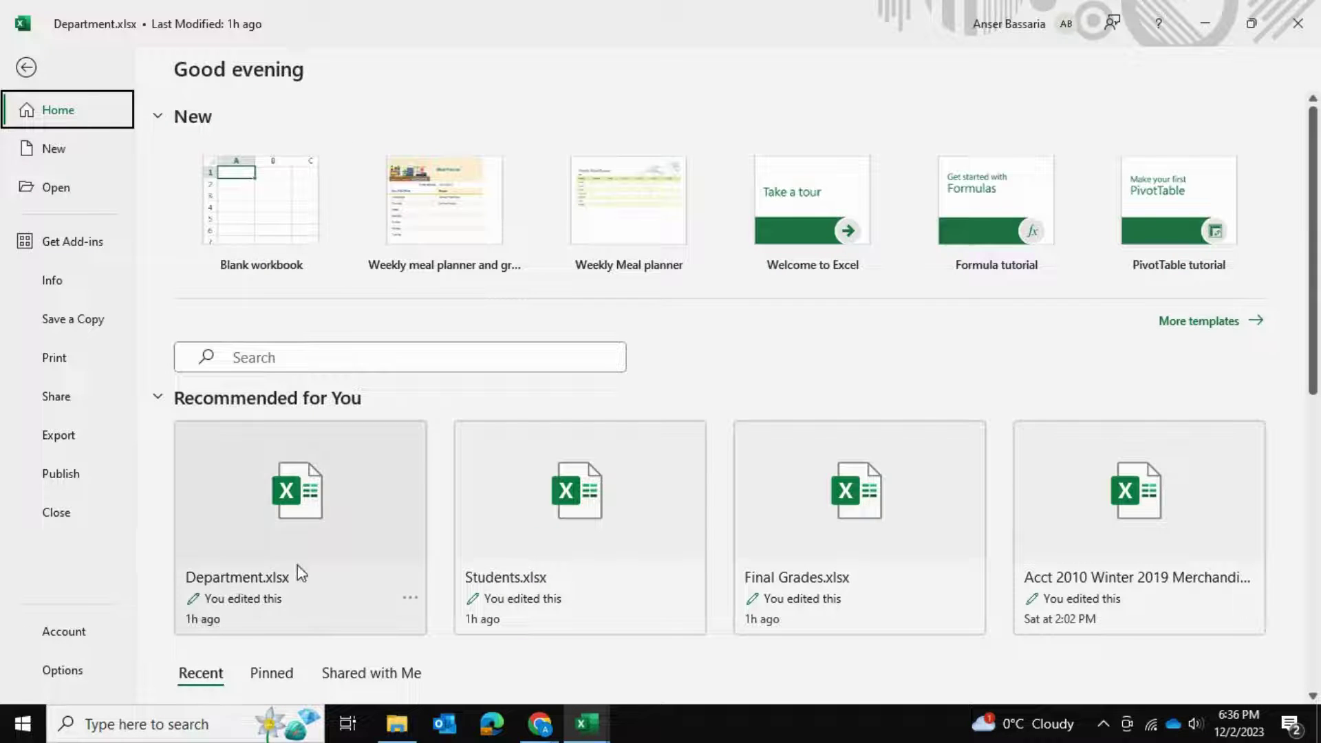
left_click(43, 674)
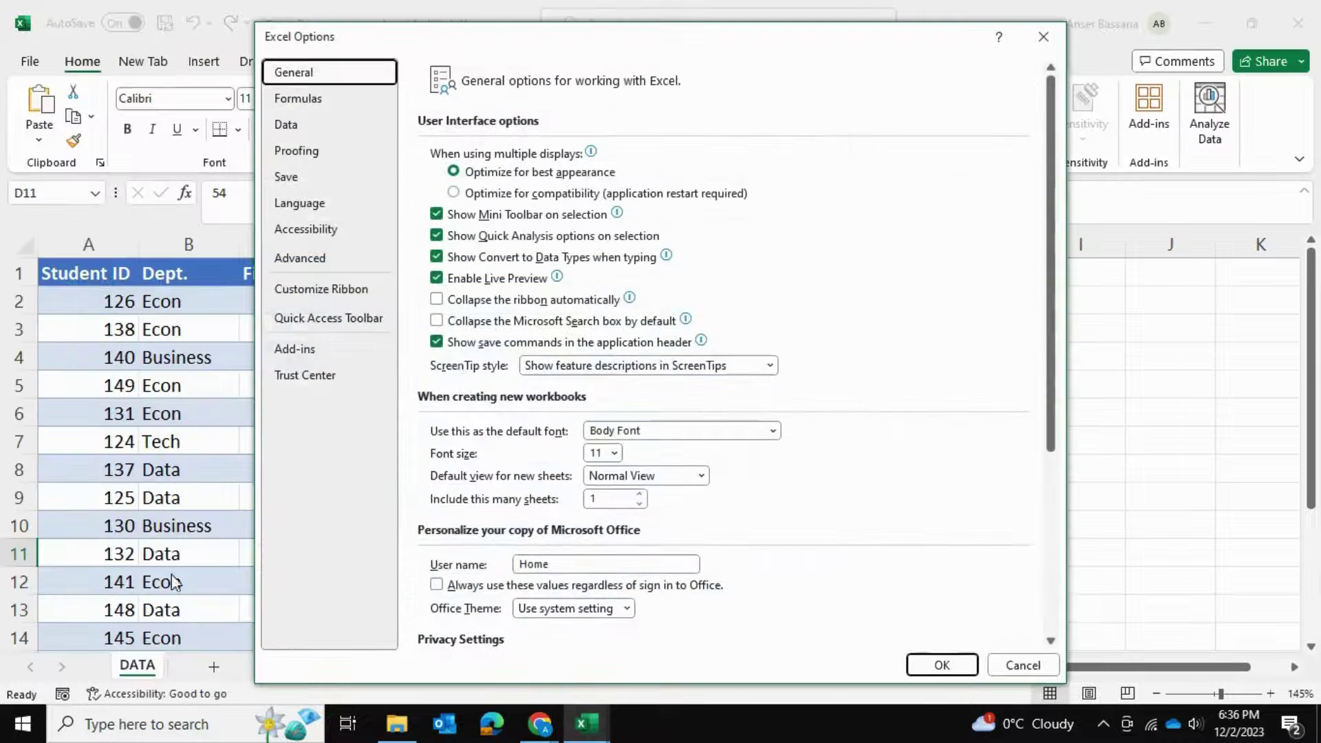
left_click(336, 351)
left_click(511, 206)
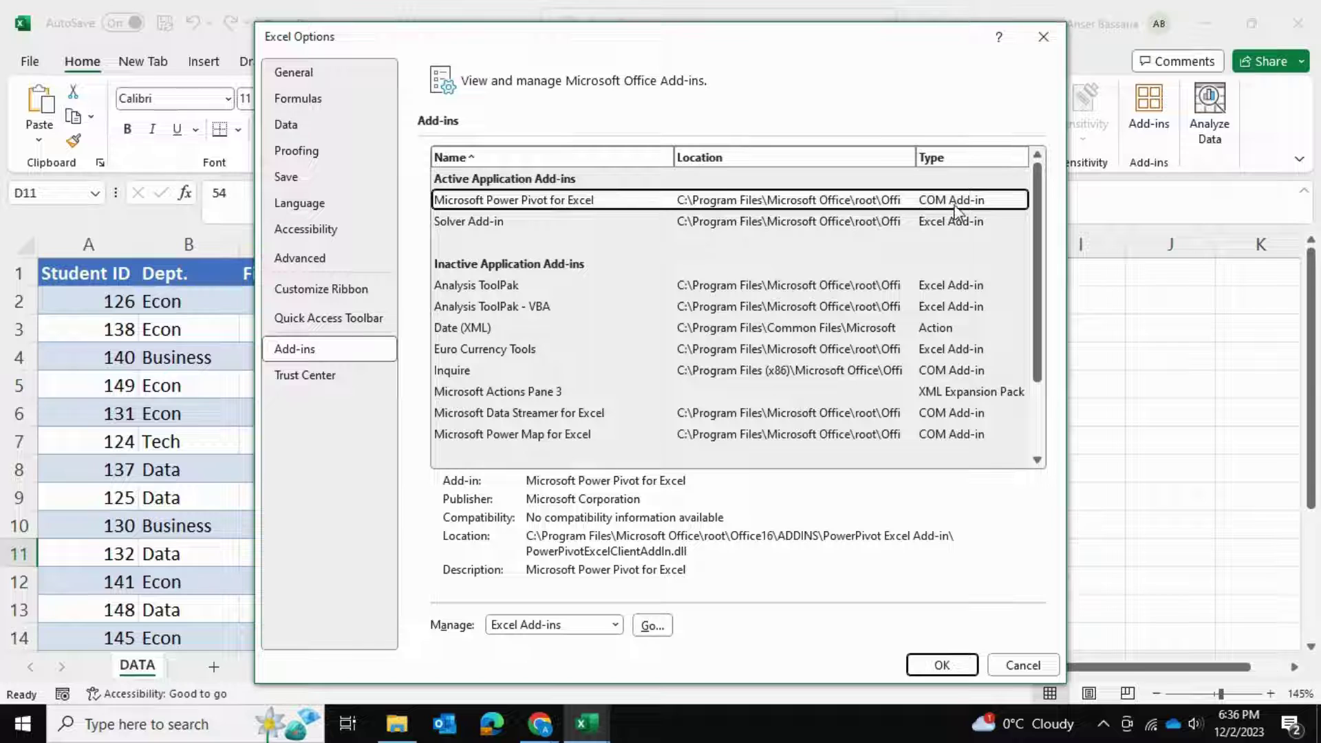
left_click(617, 626)
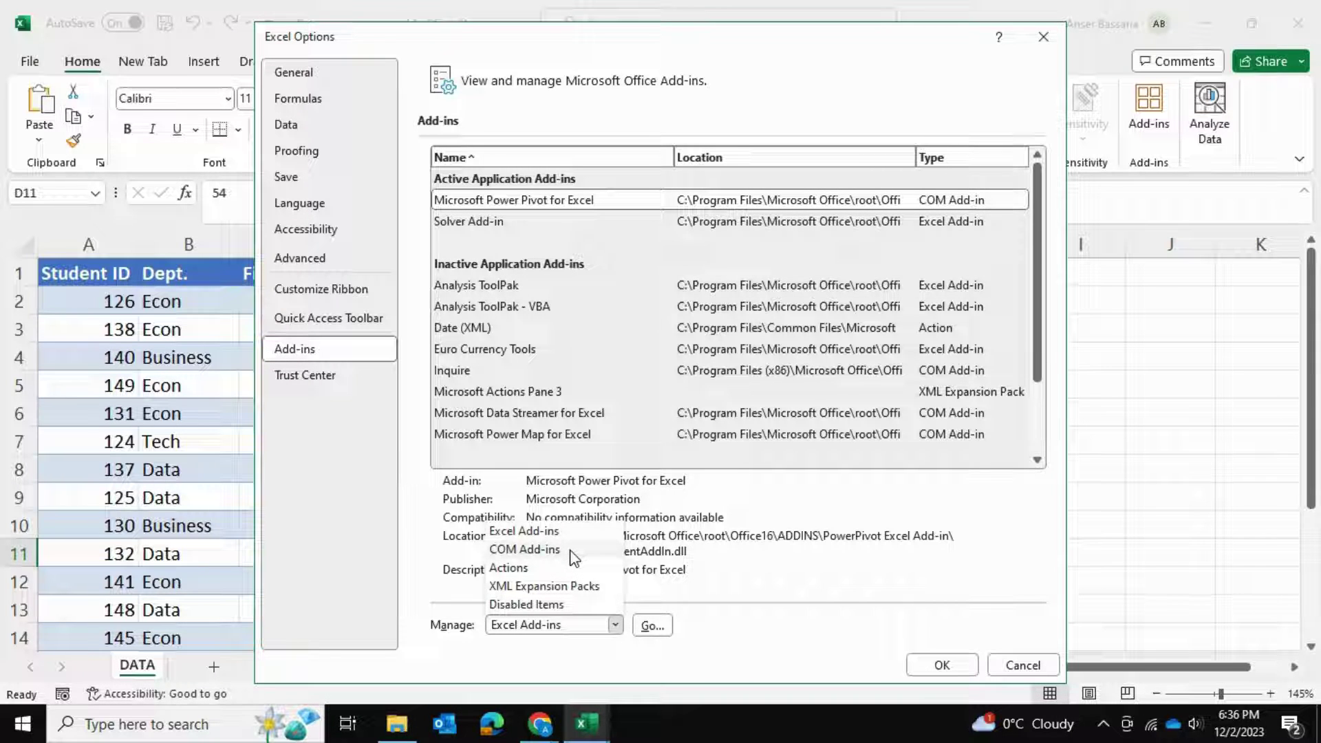
left_click(805, 545)
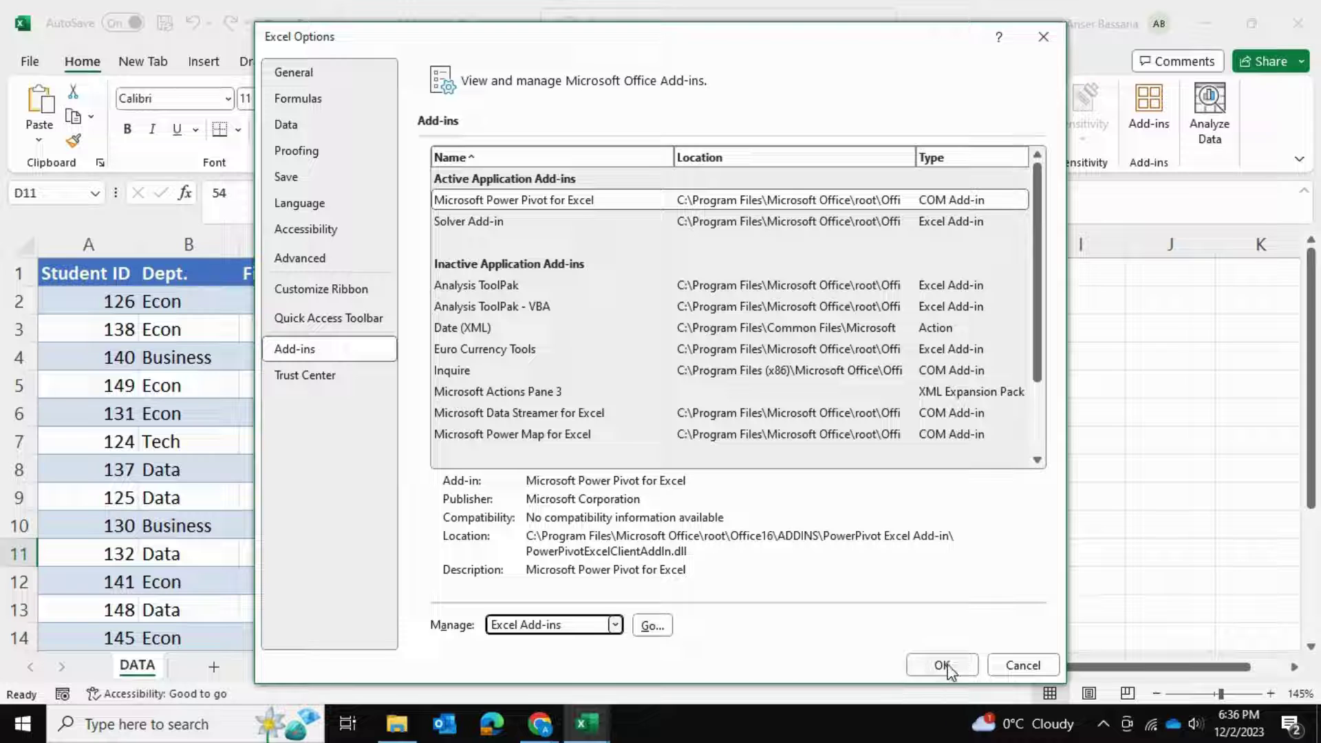
left_click(1047, 39)
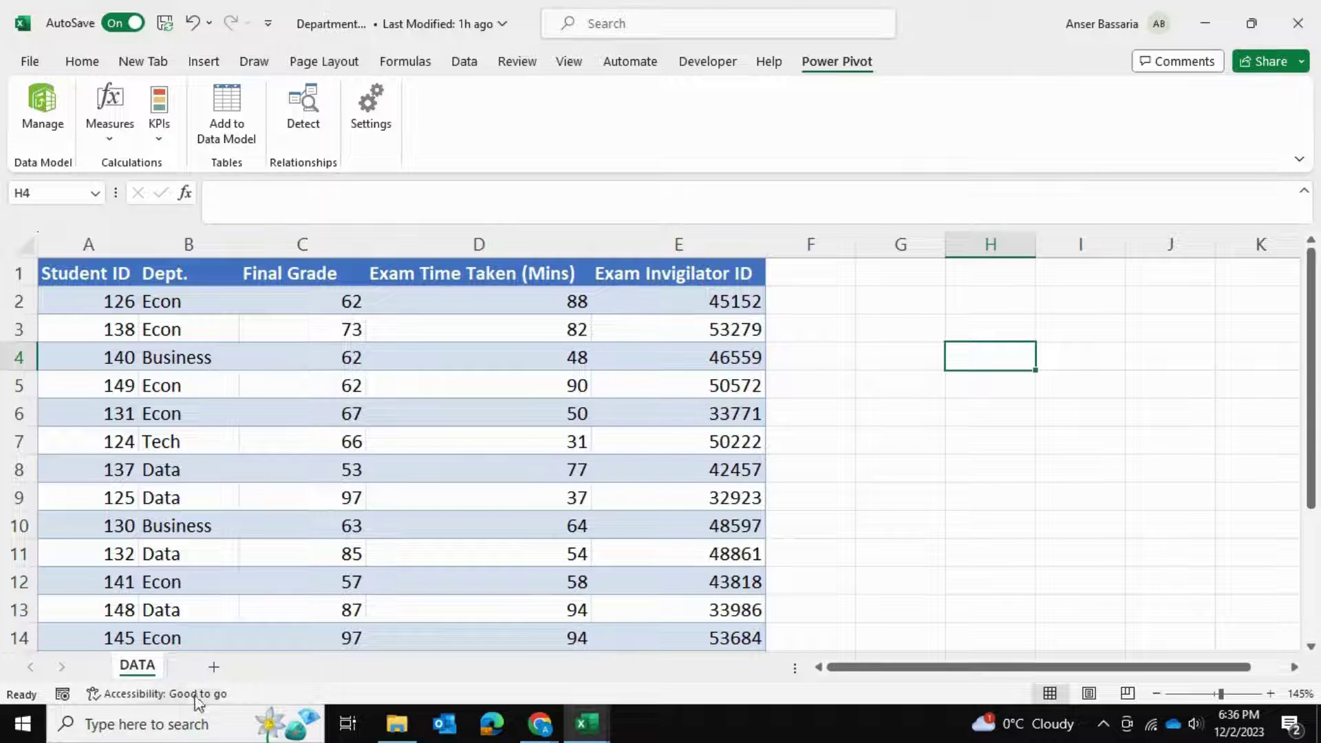
Step: Launch a new Excel instance from the Windows search and bring up the blank workbook Book1
left_click(177, 724)
type("e")
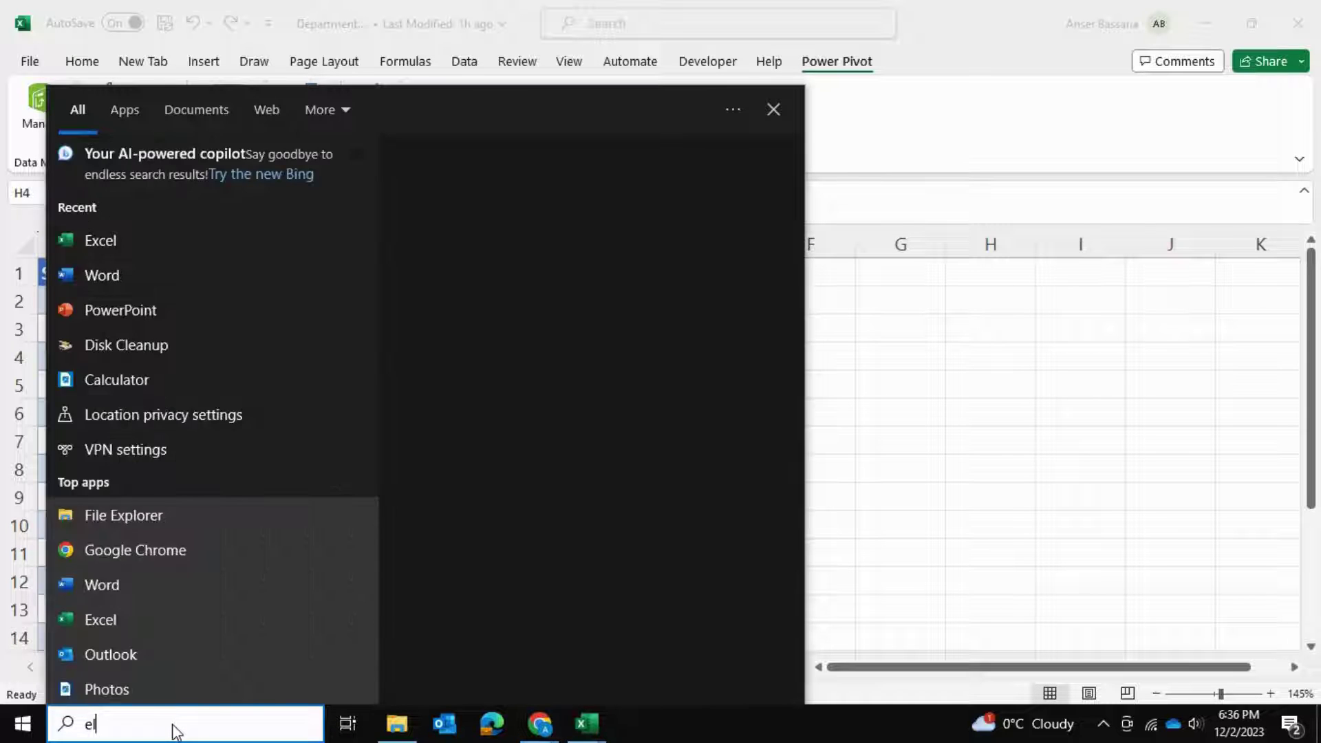
key("BackSpace")
type("exce")
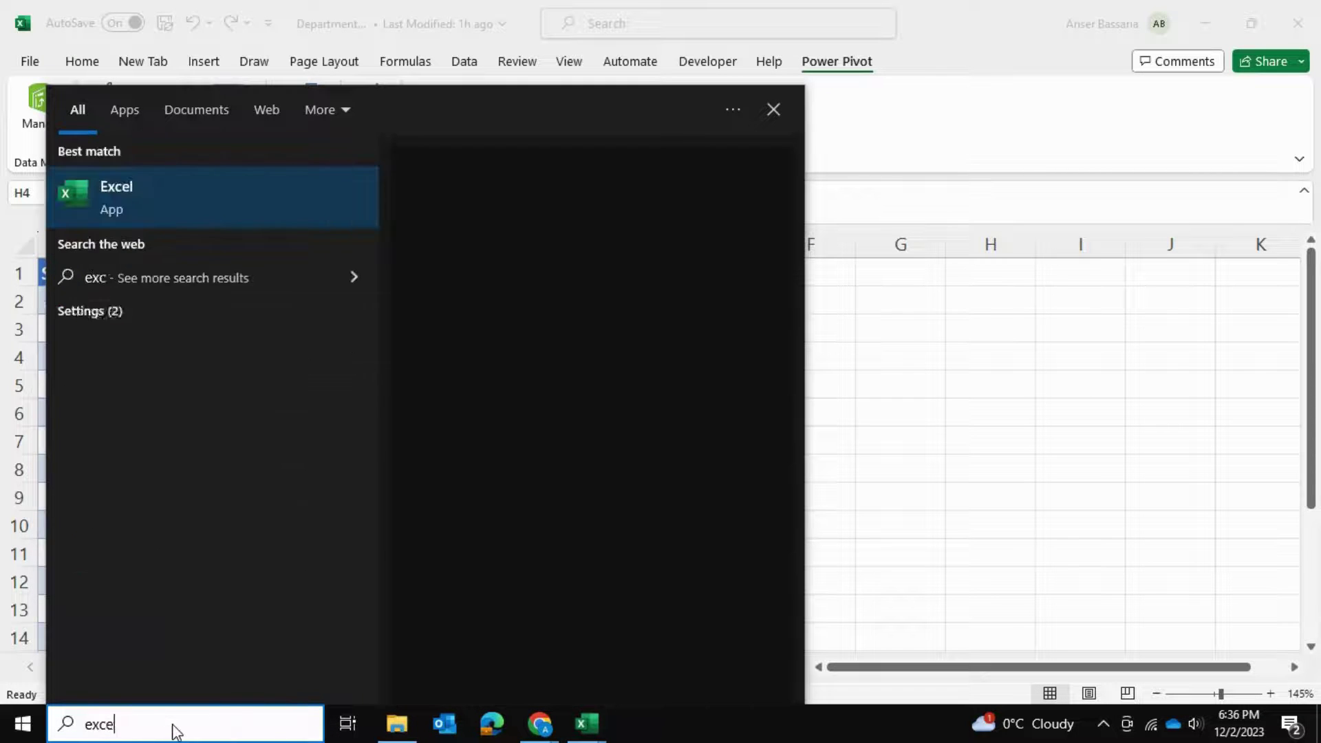
key("Return")
mouse_move(586, 724)
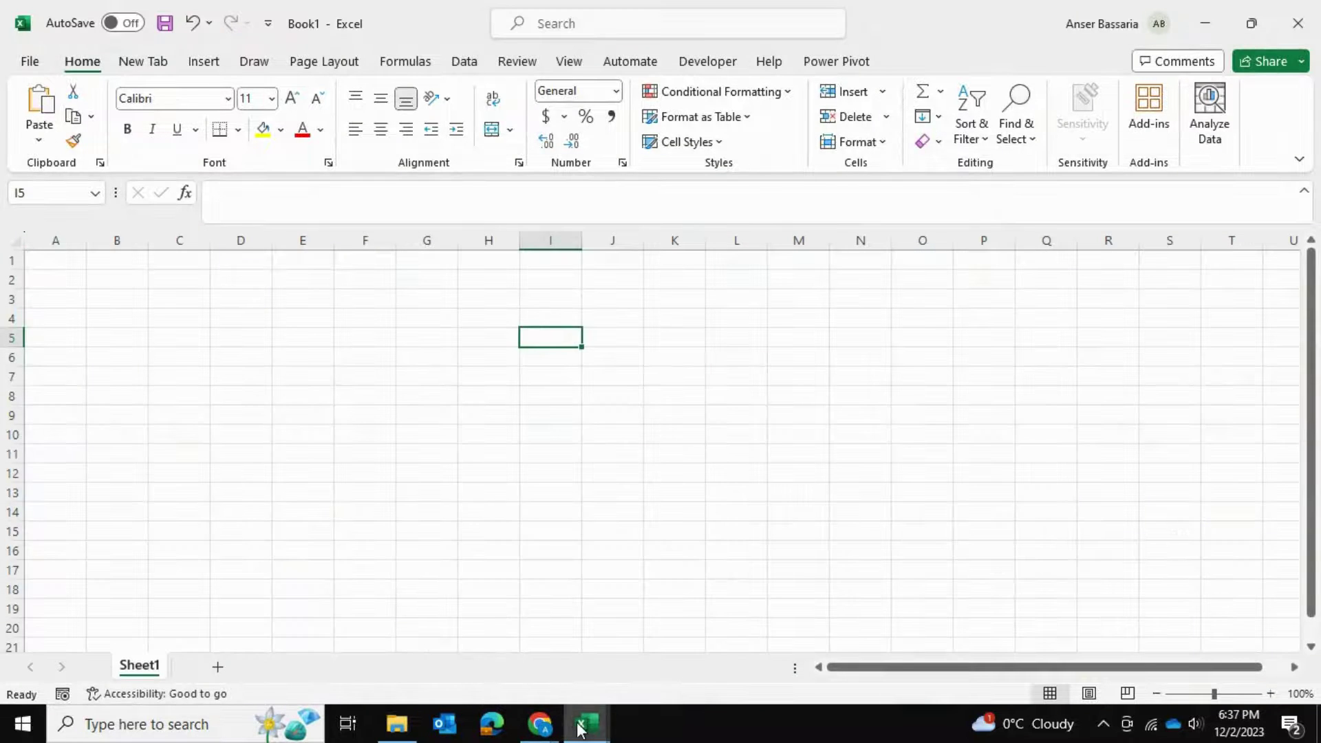
left_click(570, 575)
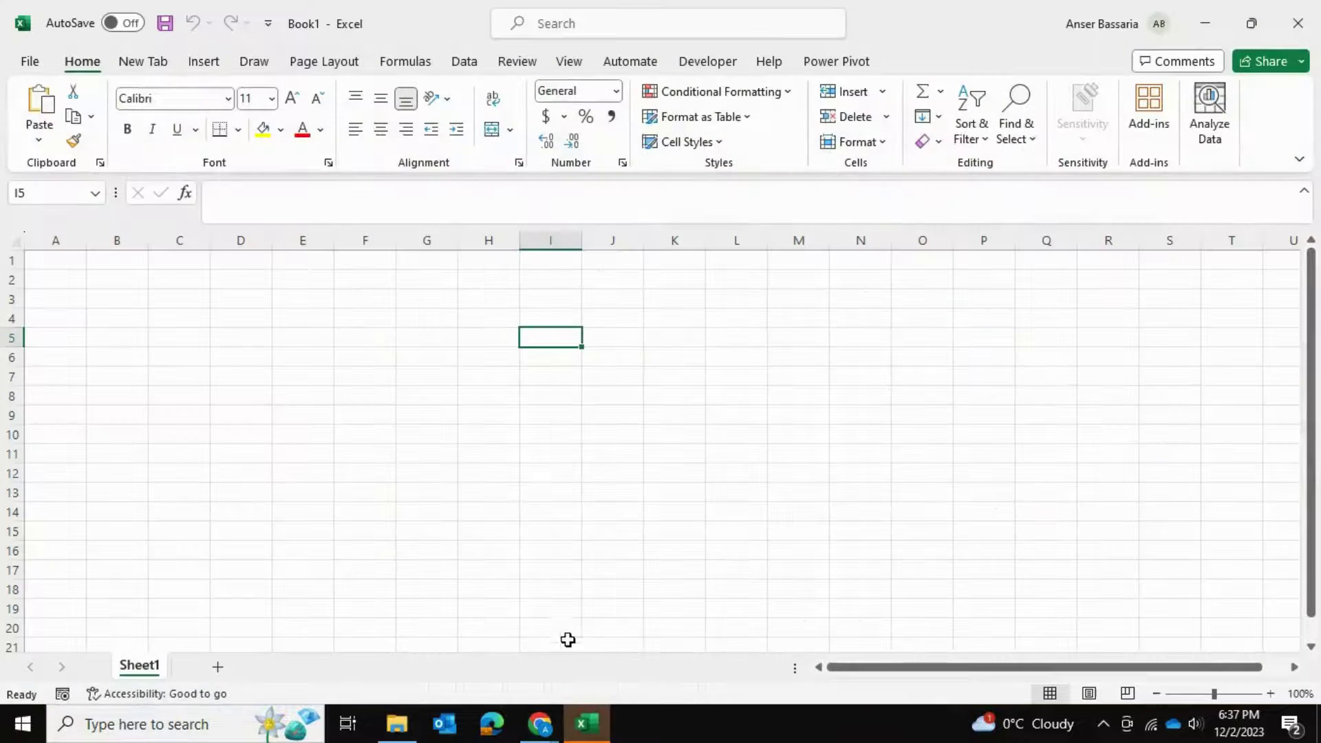
left_click(436, 304)
left_click(744, 518)
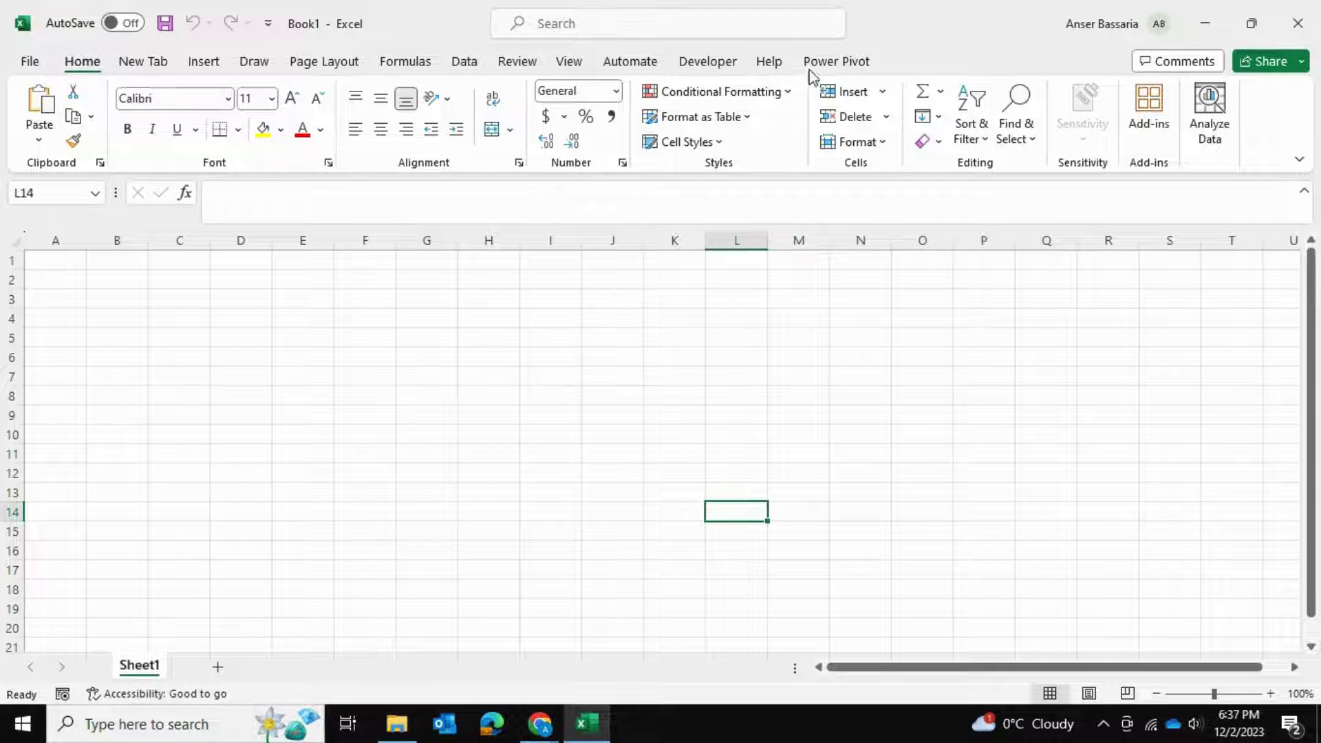
Step: Open the Power Pivot data model window for Book1 and look over its database import sources
left_click(836, 63)
left_click(45, 102)
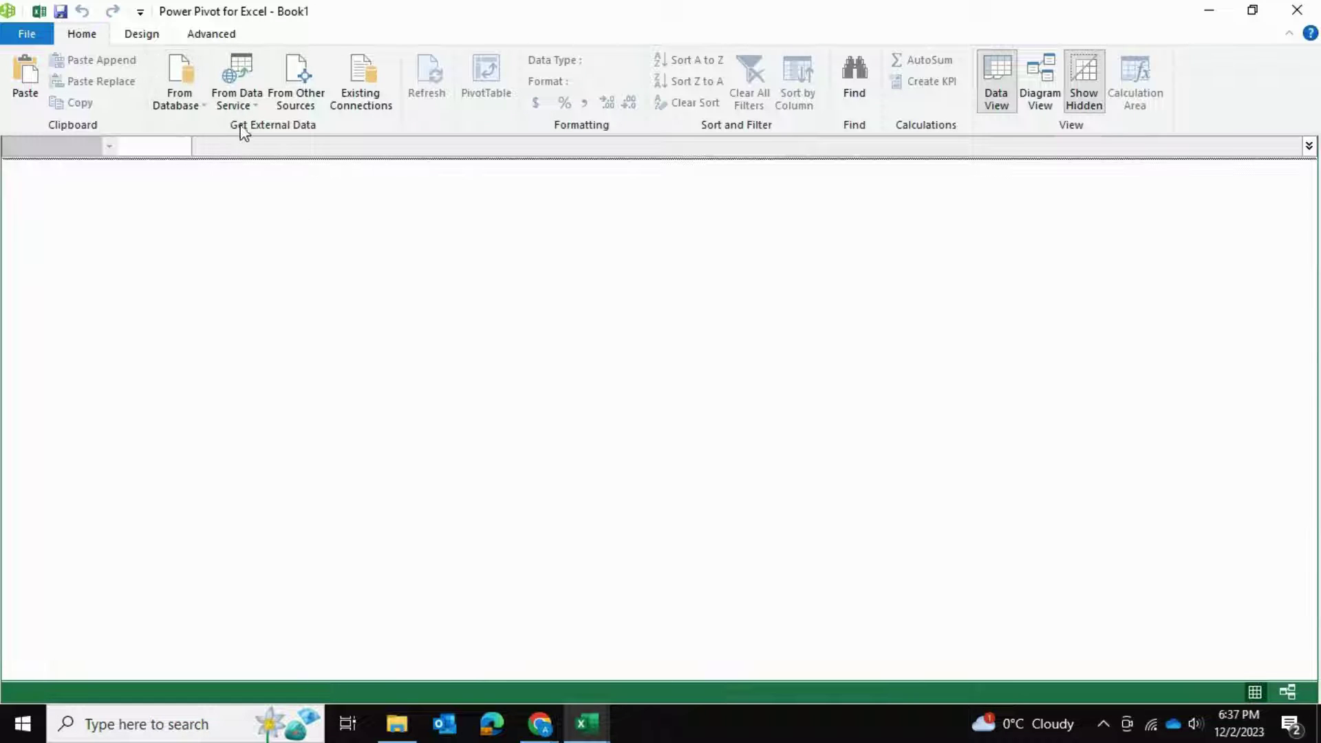
left_click(183, 104)
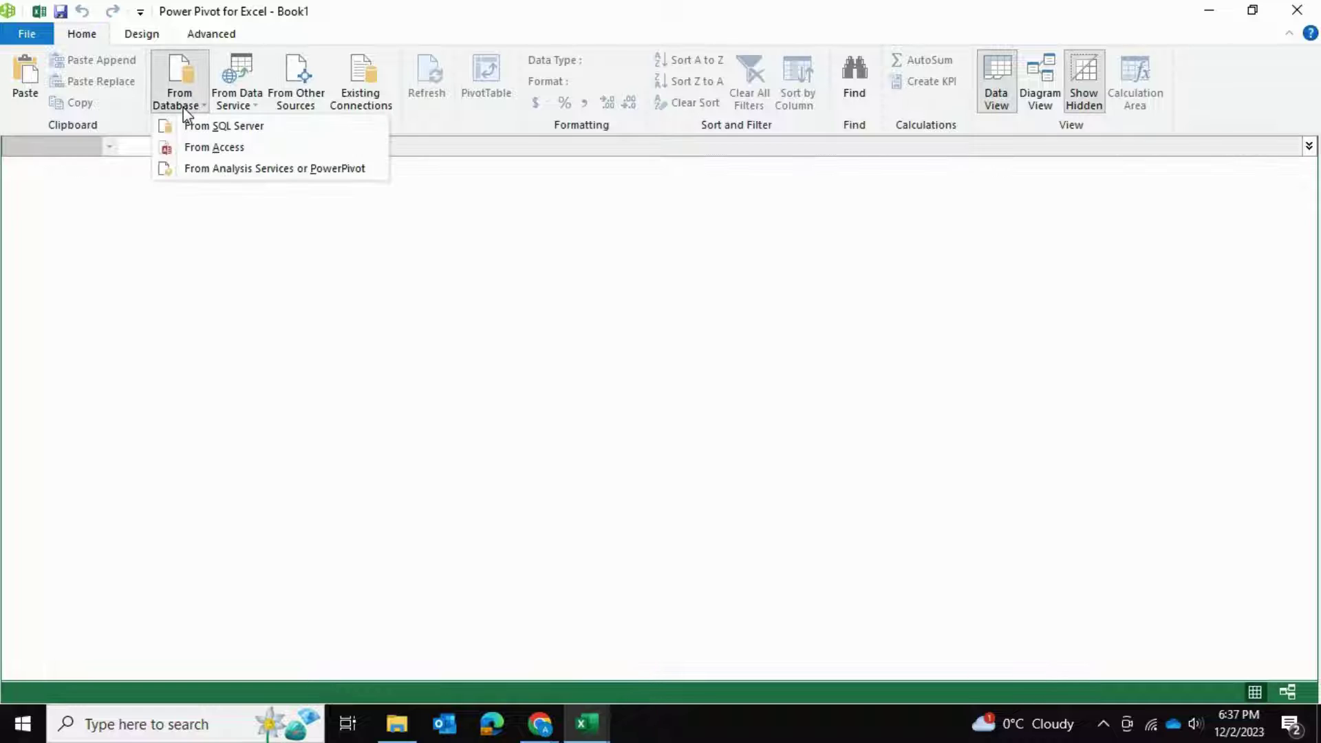
left_click(400, 136)
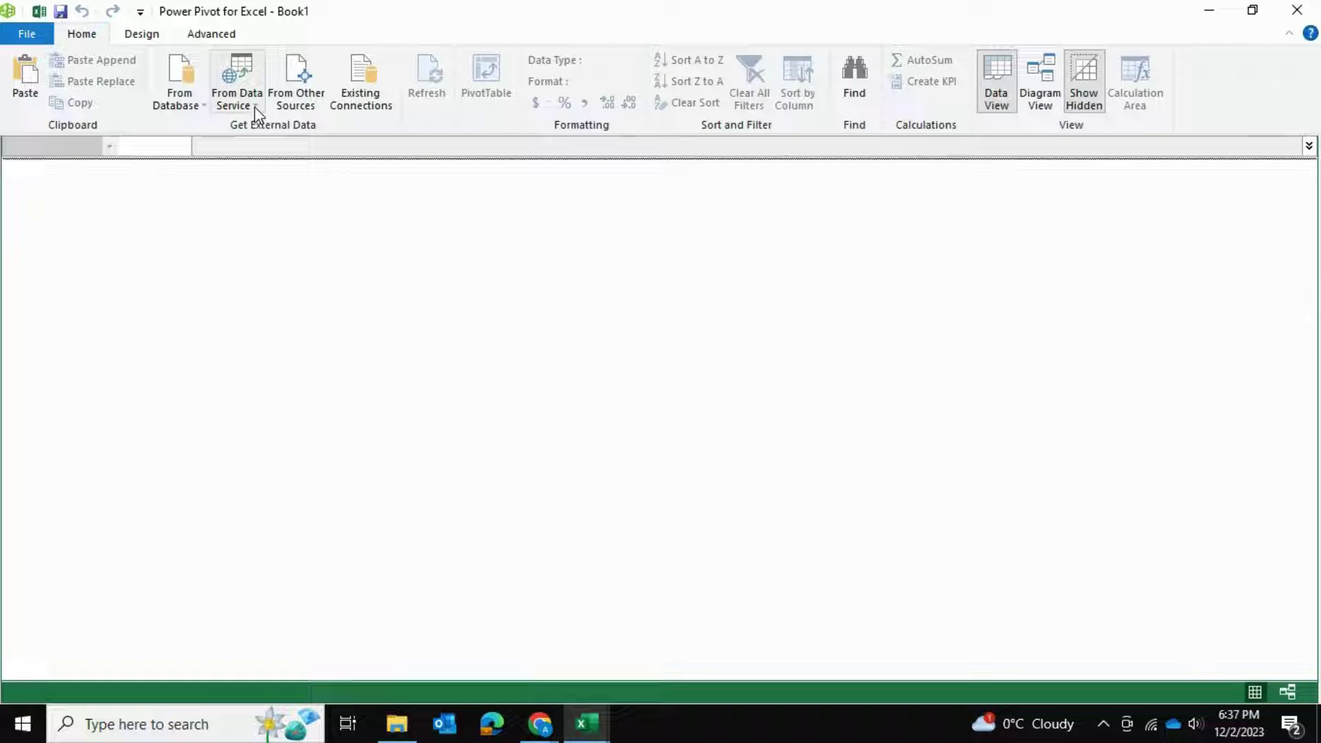
Step: Start a table import from other sources with Excel File as the source, using the first row as column headers
left_click(303, 86)
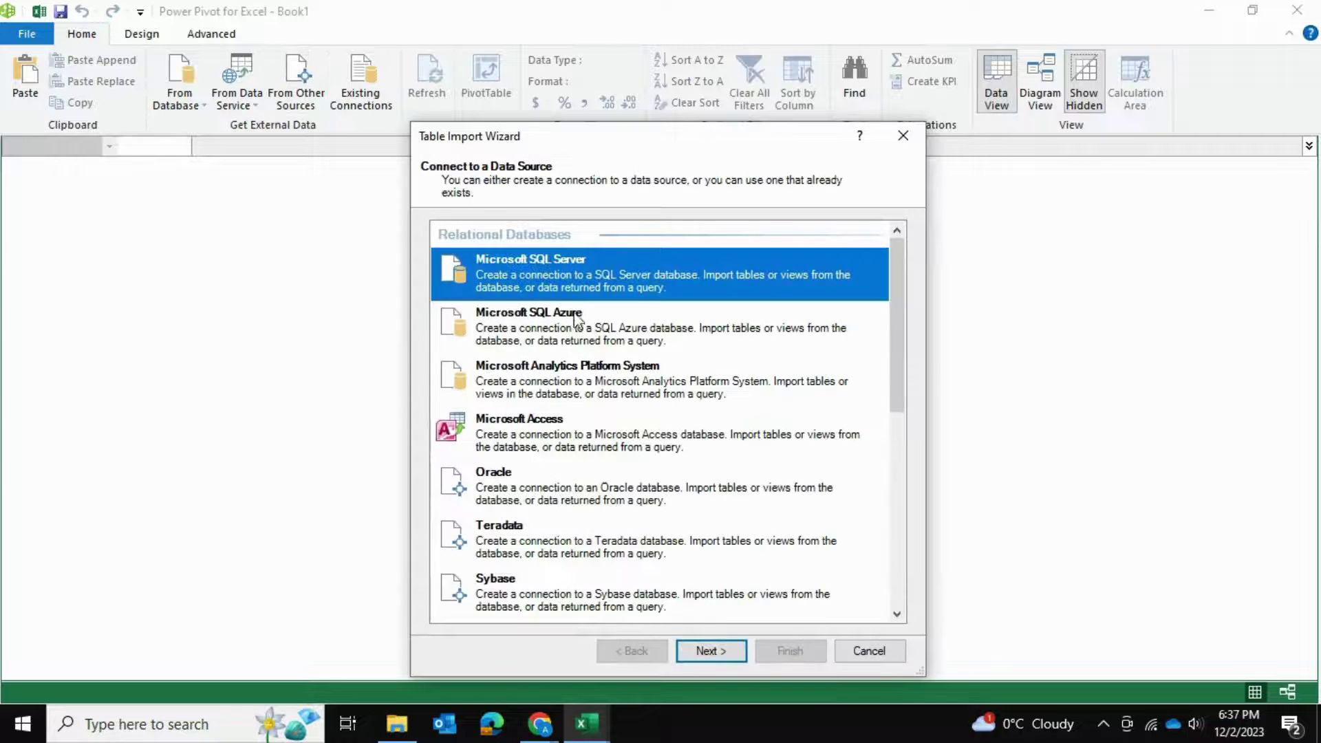
scroll(578, 333, "down", 10)
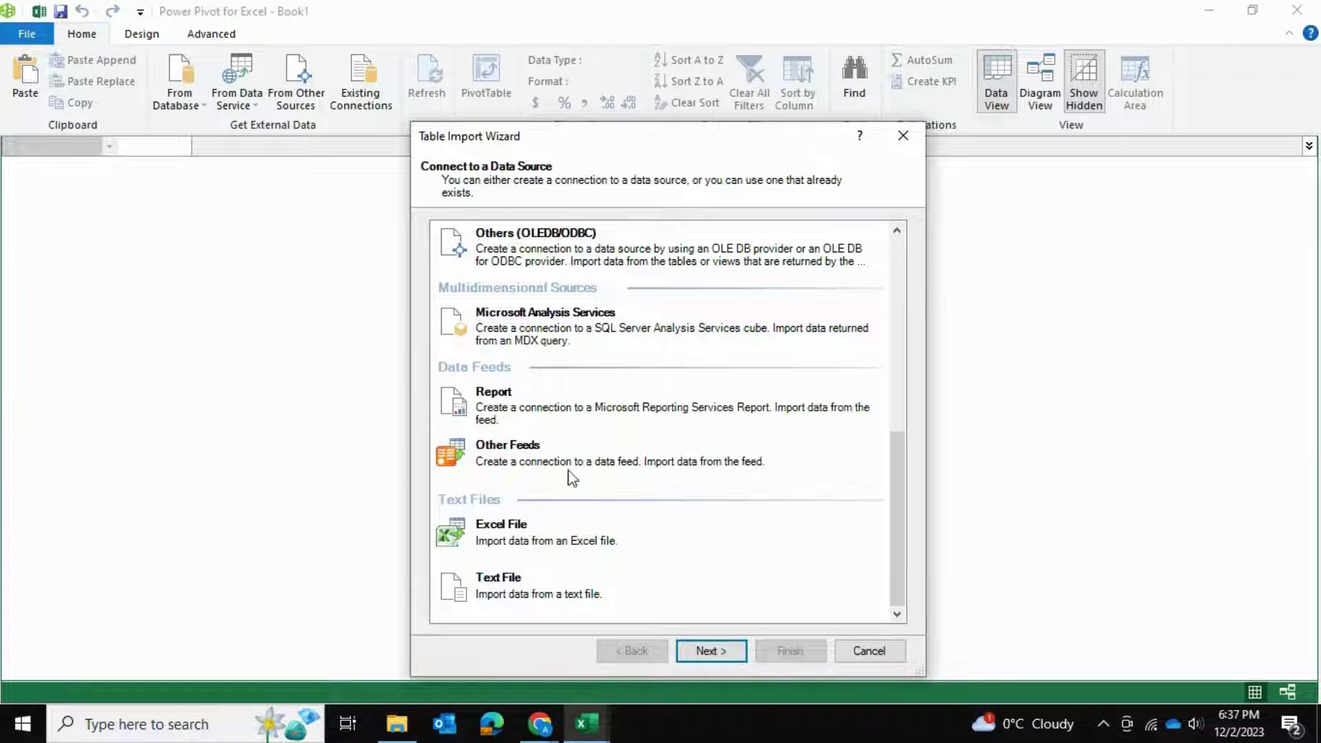
left_click(538, 549)
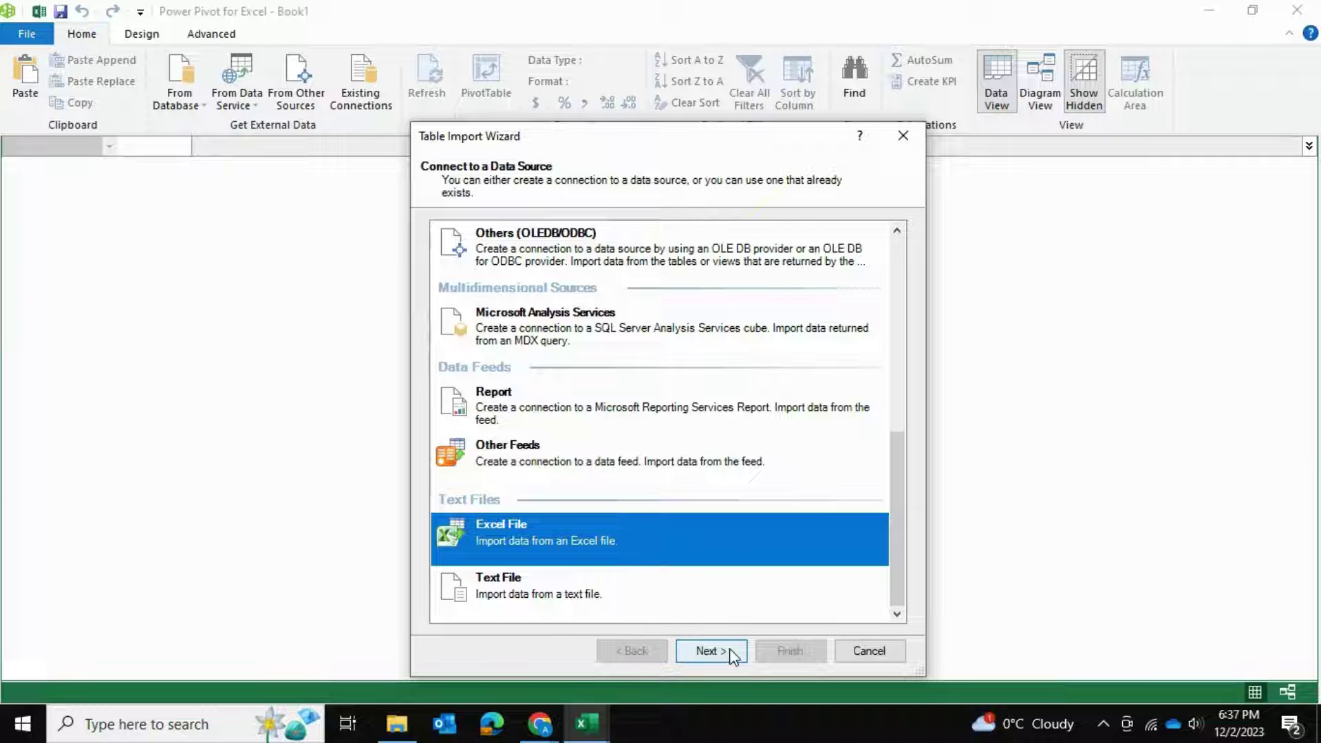
left_click(709, 651)
left_click(573, 288)
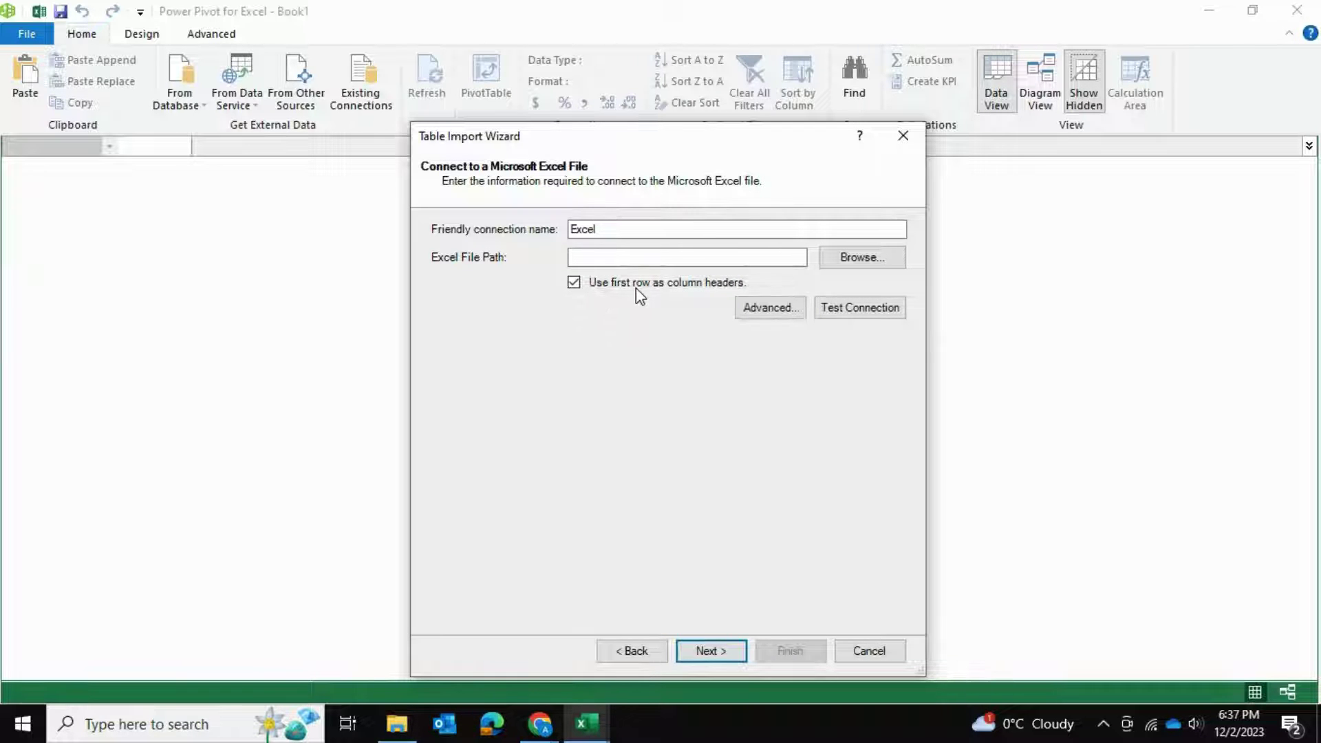
Step: Set Department.xlsx from the OneDrive folder as the Excel file to import and list its tables
left_click(854, 259)
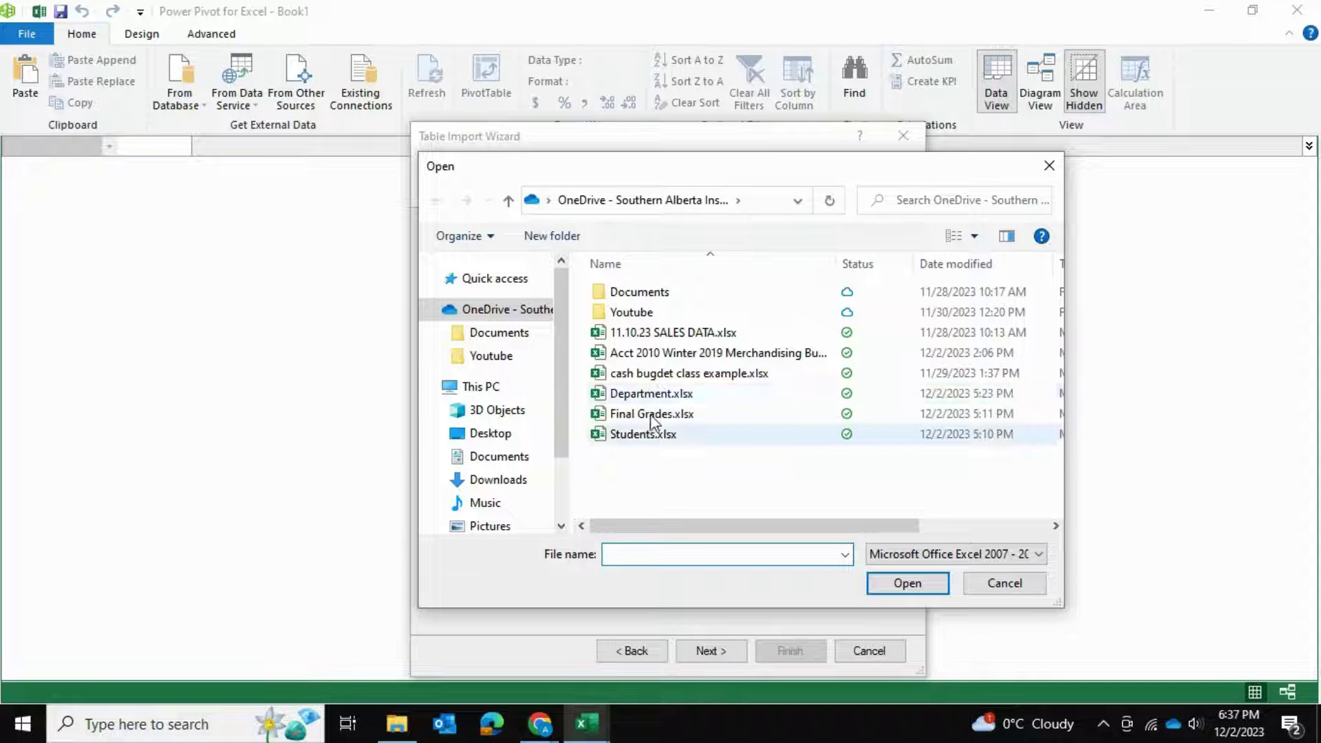
left_click(652, 396)
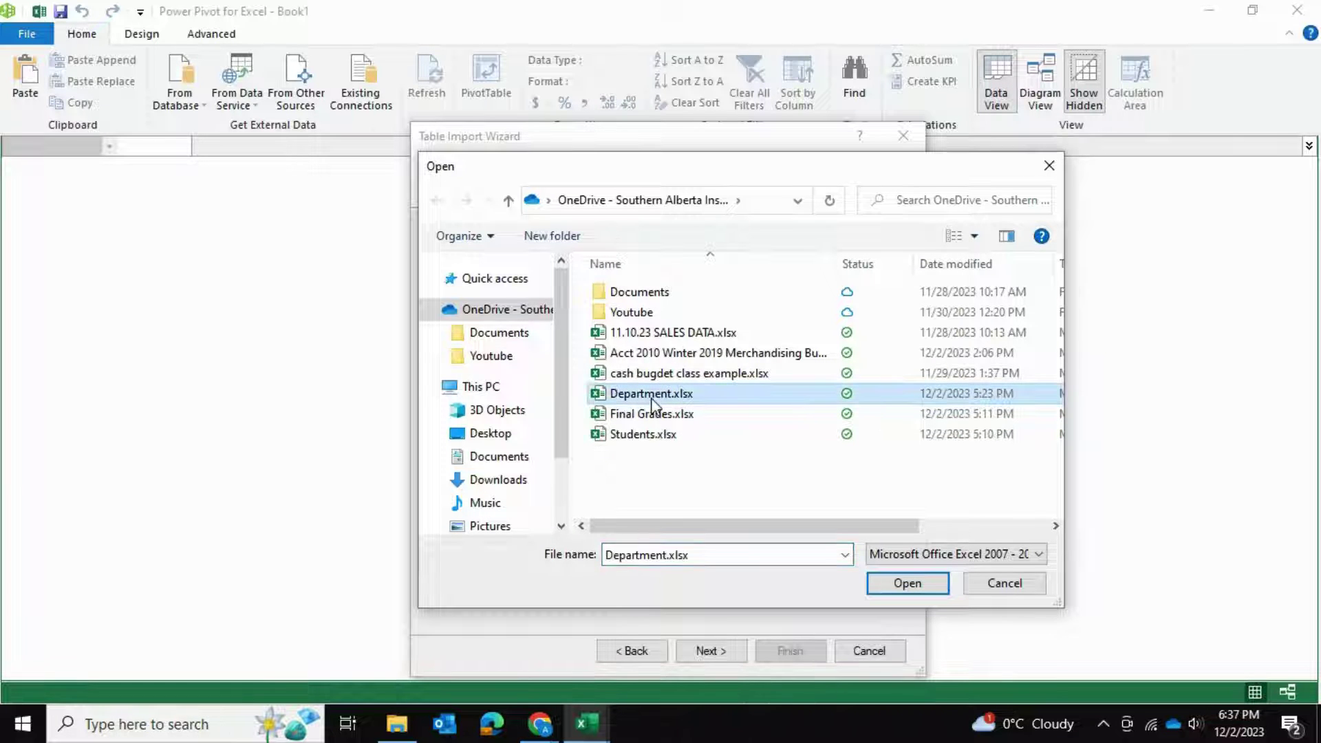
left_click(929, 583)
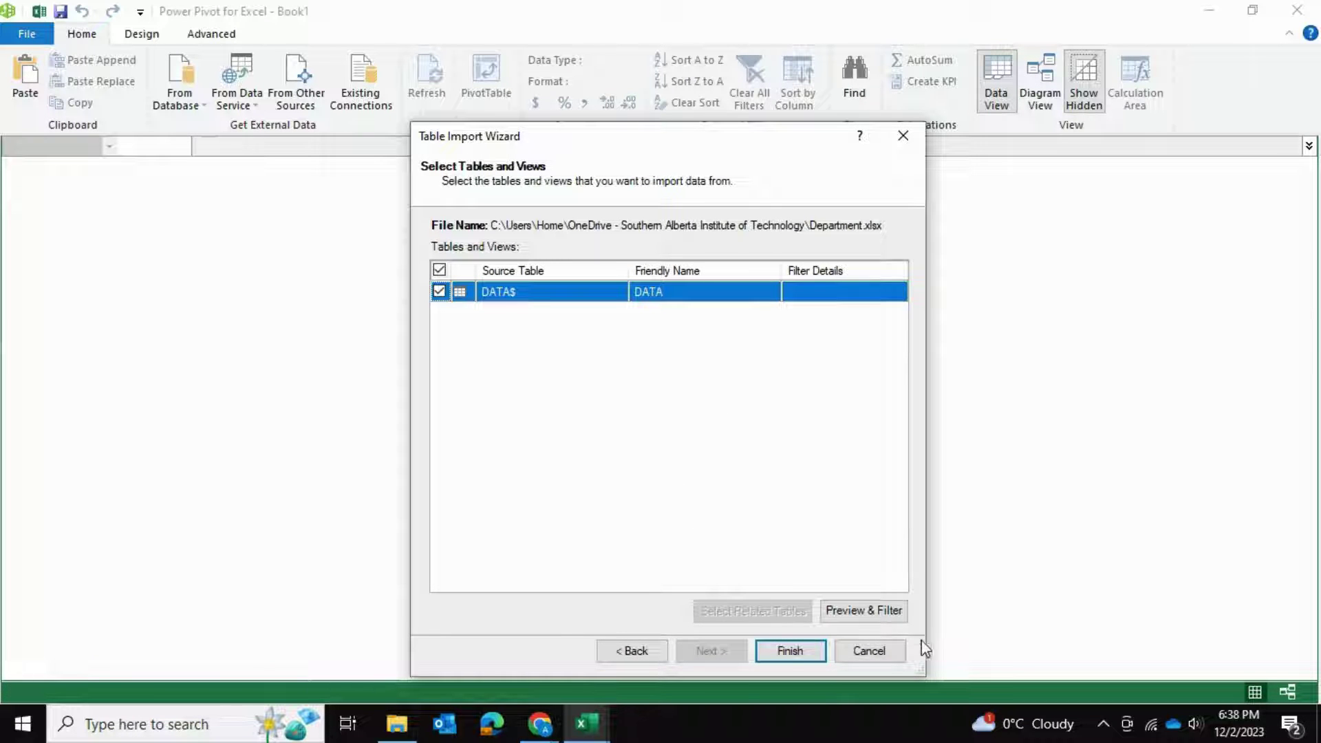
Step: Preview the DATA$ source table, keep all its columns, and import it into the data model
left_click(891, 610)
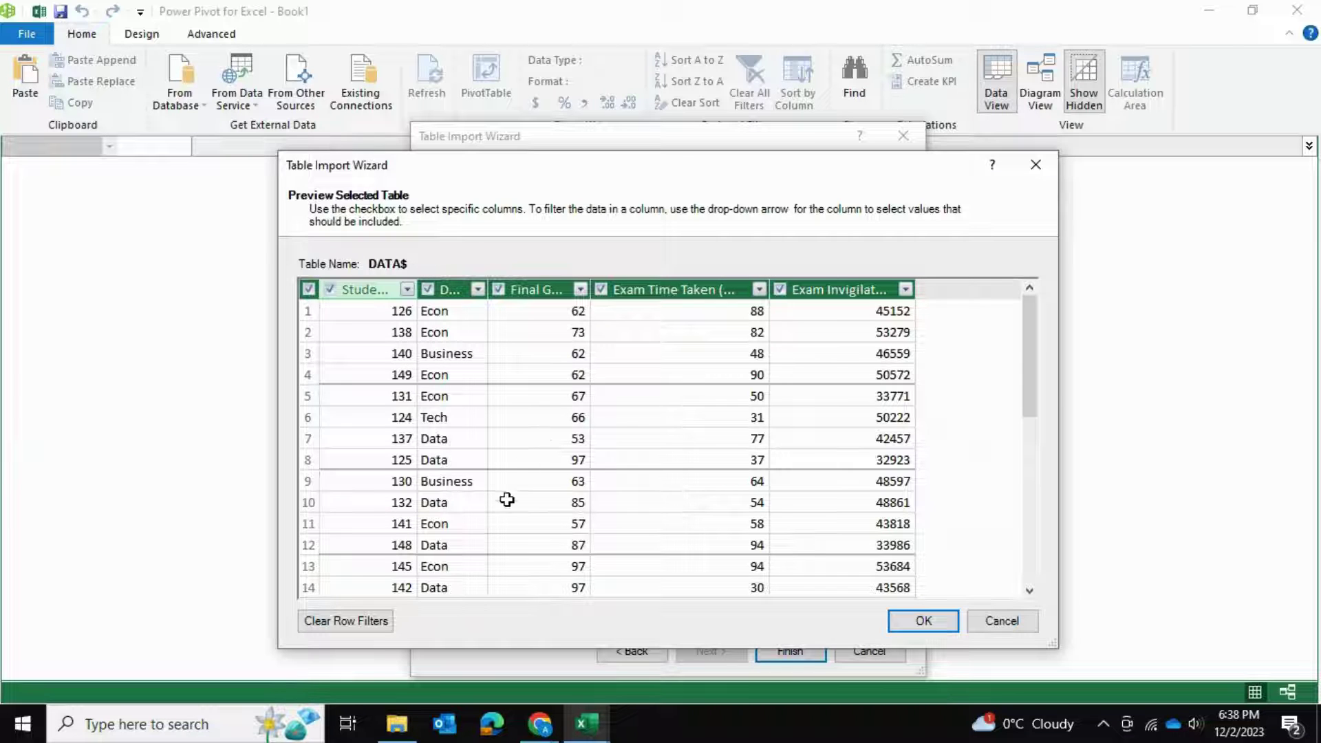
left_click_drag(1030, 351, 860, 303)
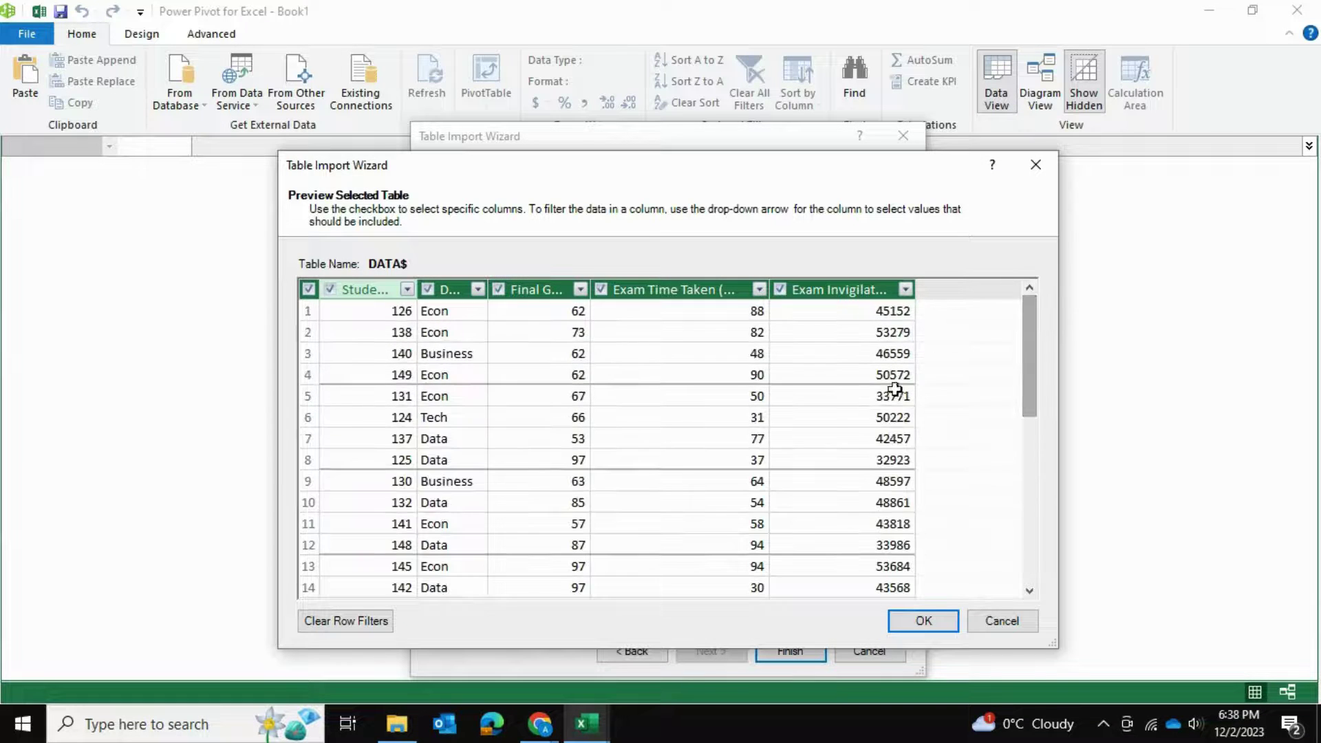
left_click(923, 621)
left_click(789, 650)
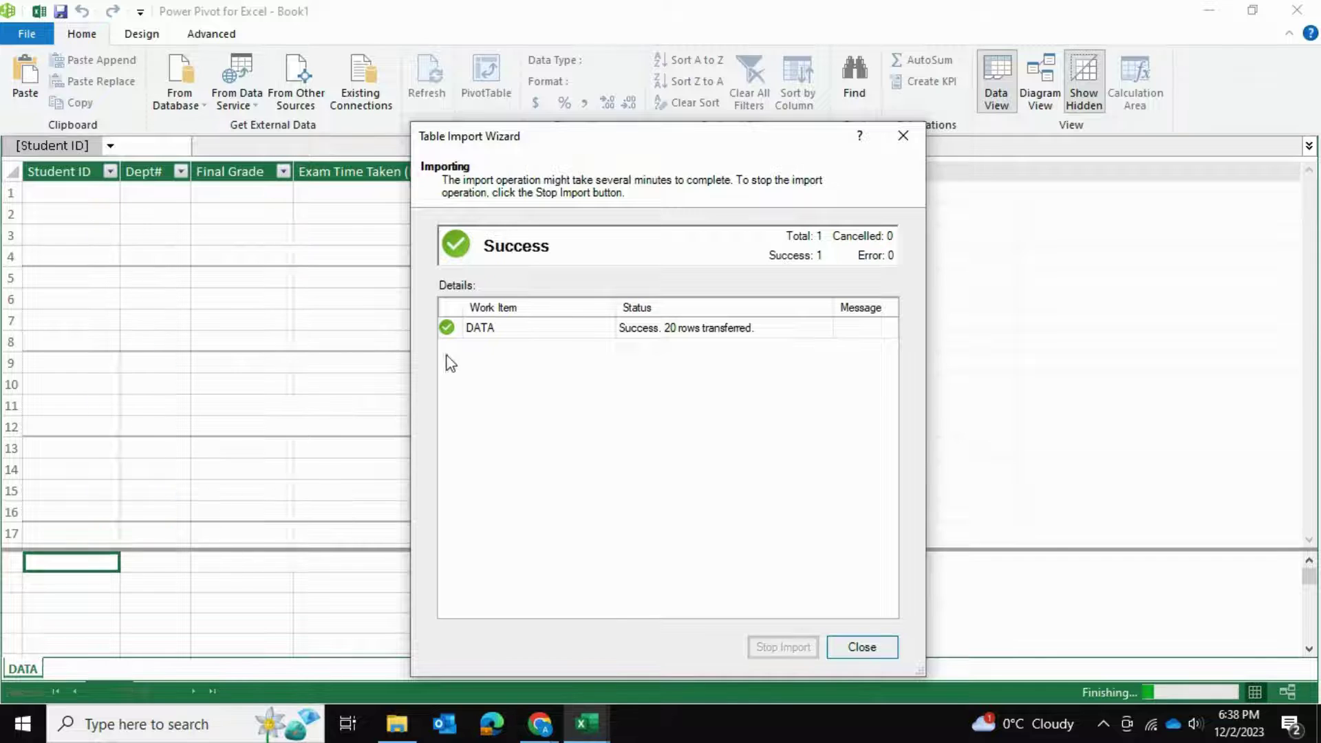
key("Return")
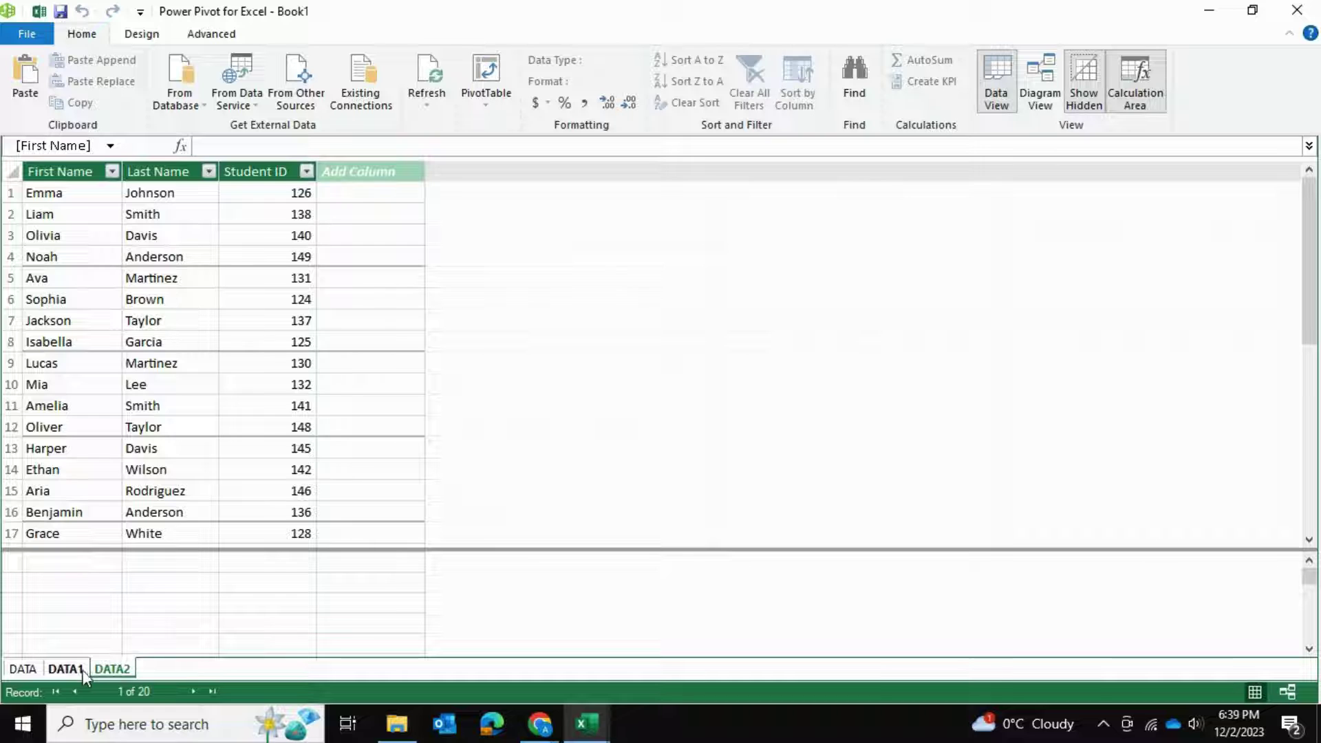
Step: Look over the imported DATA, DATA1 and DATA2 tables, examining the student columns in DATA2 and Student ID and Final Grade in DATA
left_click(73, 672)
left_click(36, 676)
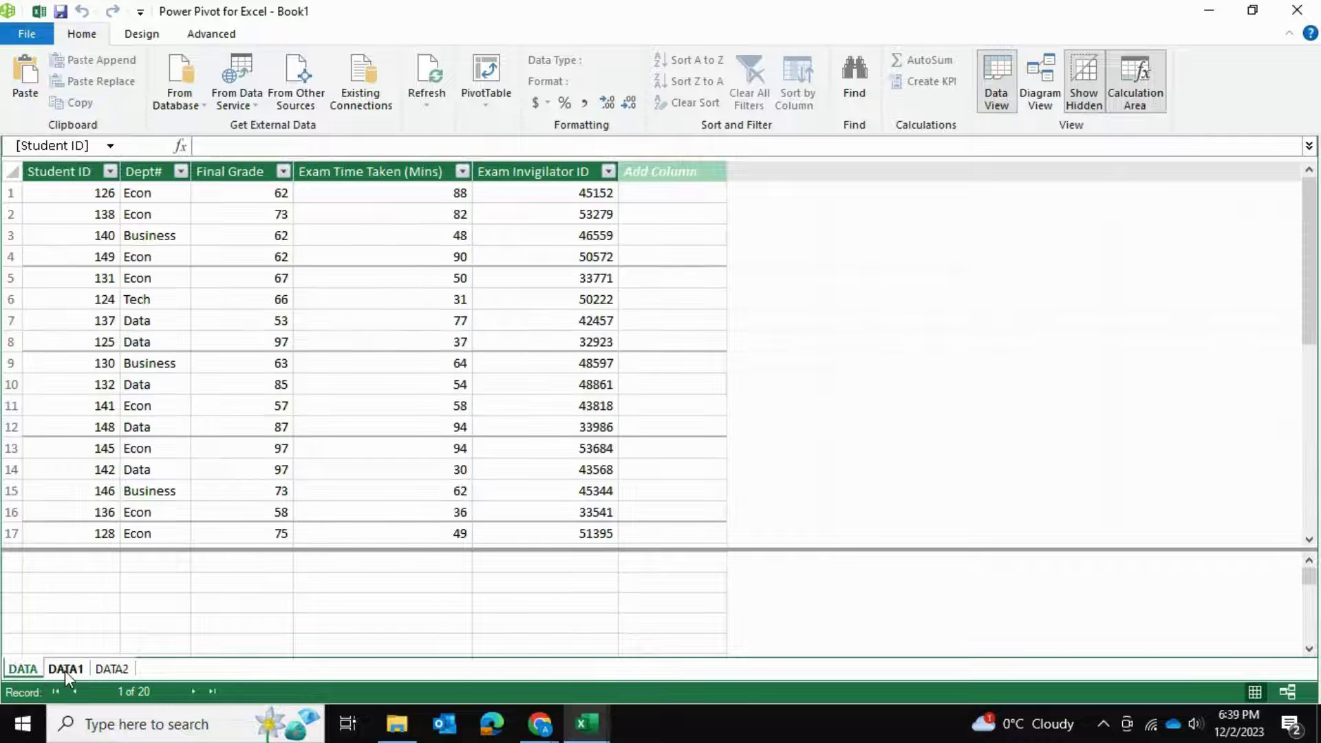
left_click(64, 671)
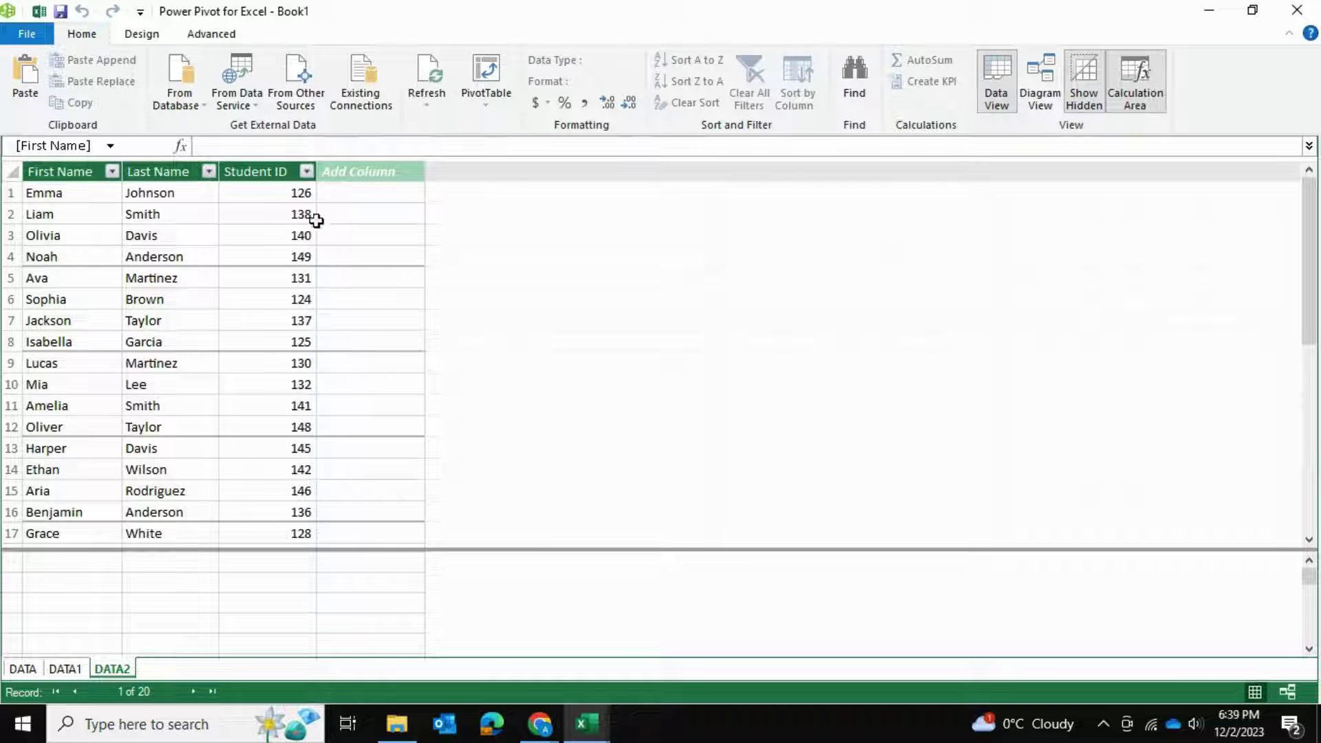
left_click_drag(69, 172, 259, 190)
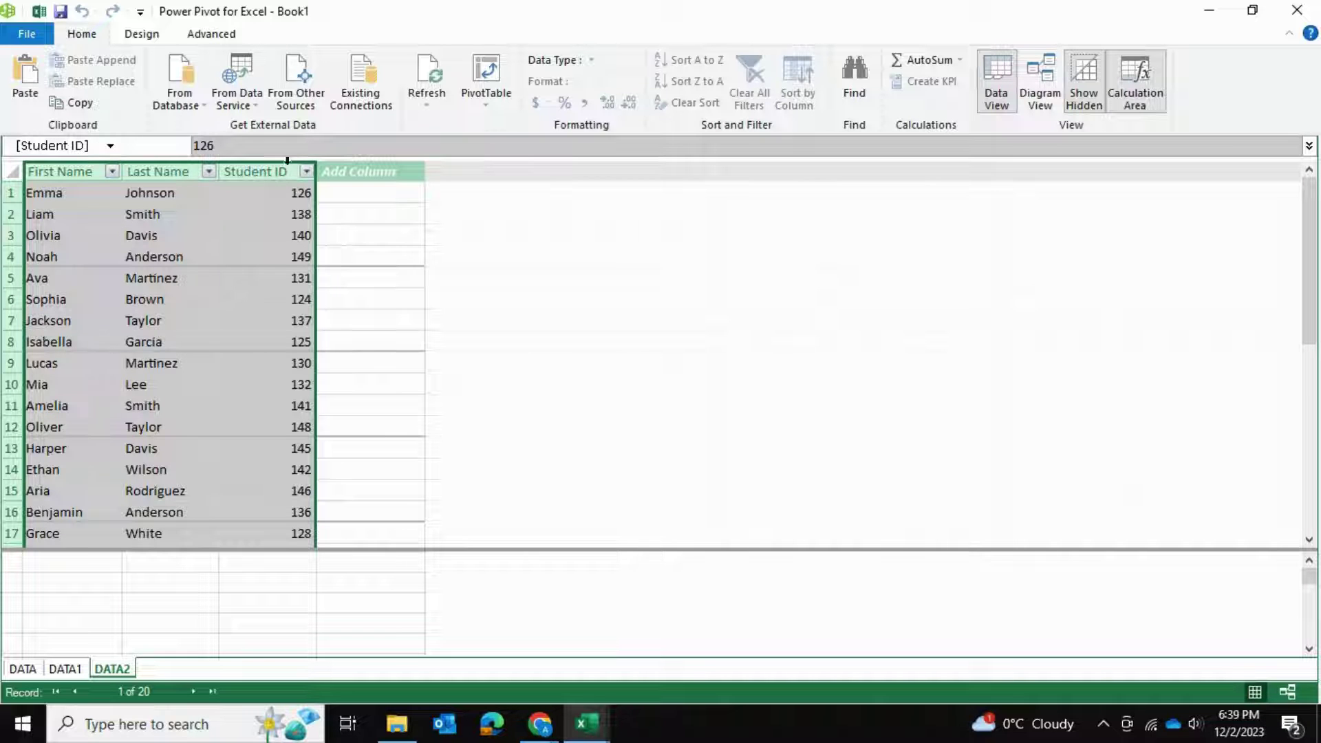
left_click(365, 208)
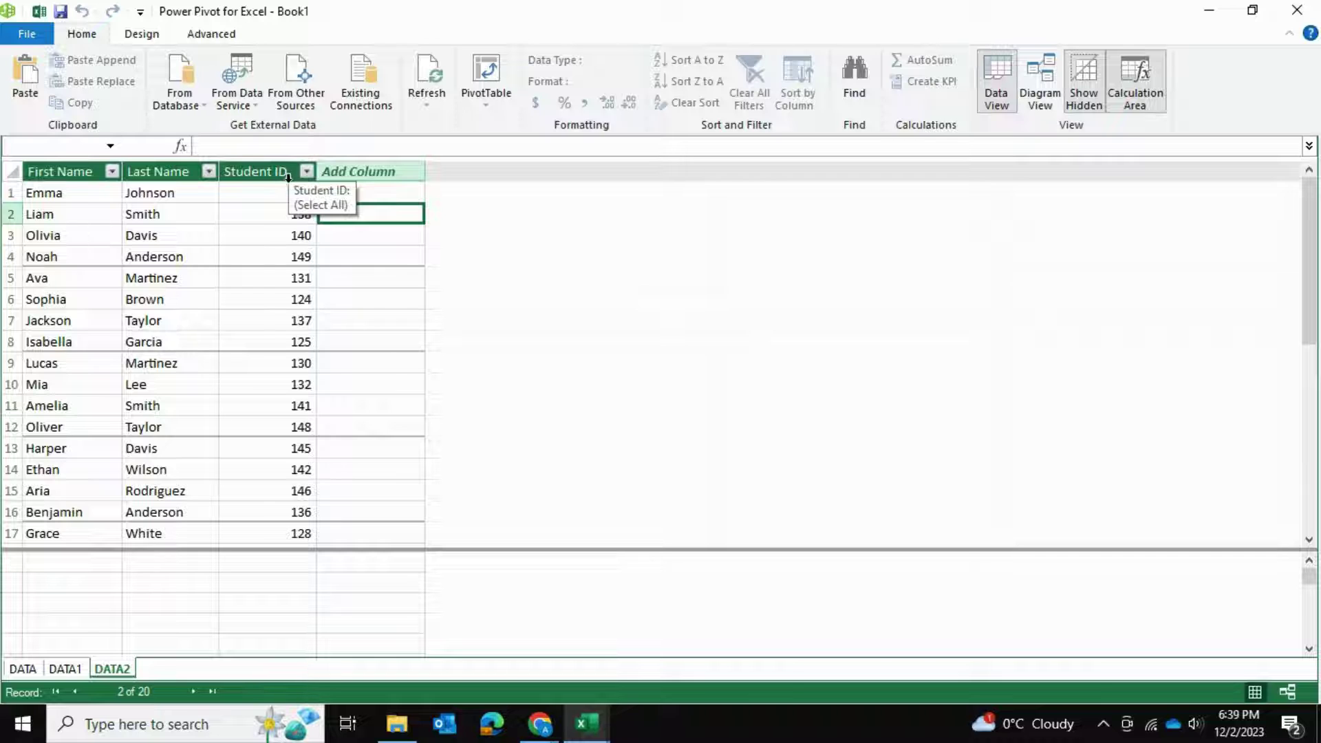
left_click(65, 669)
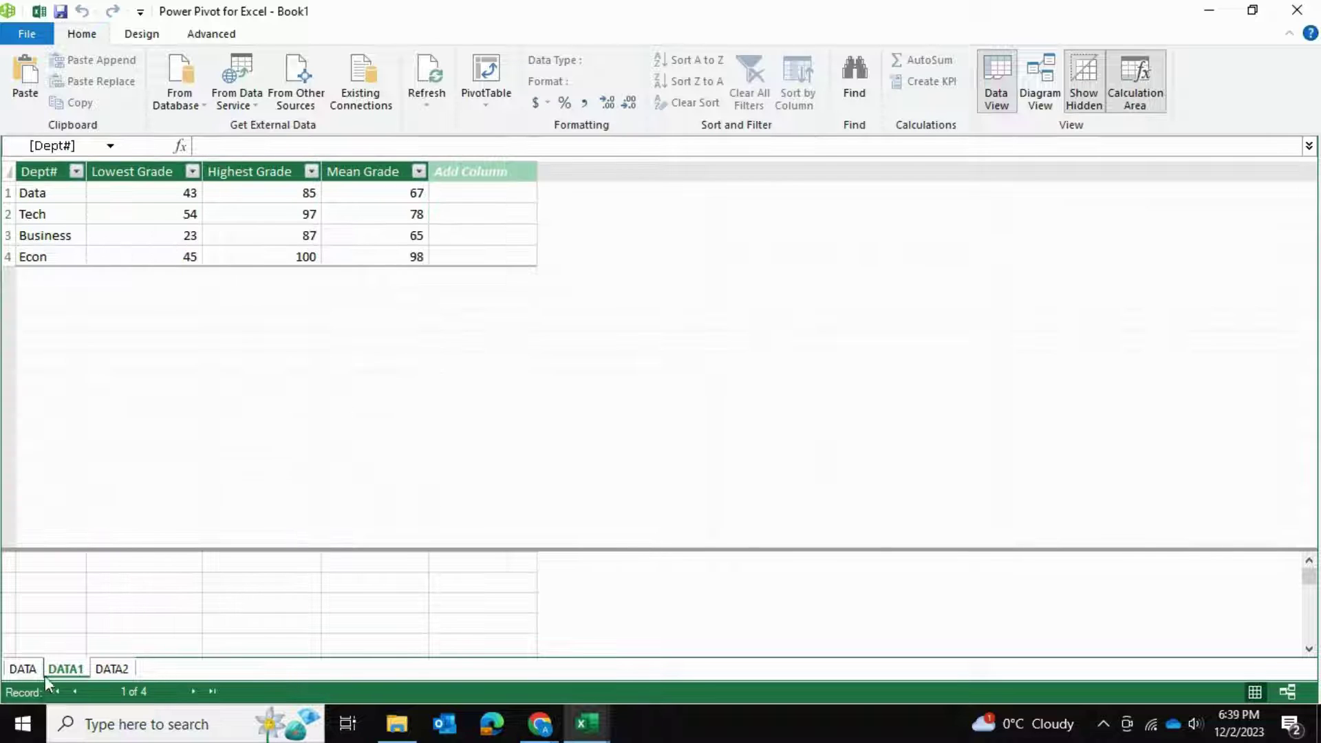
left_click(27, 670)
left_click(69, 184)
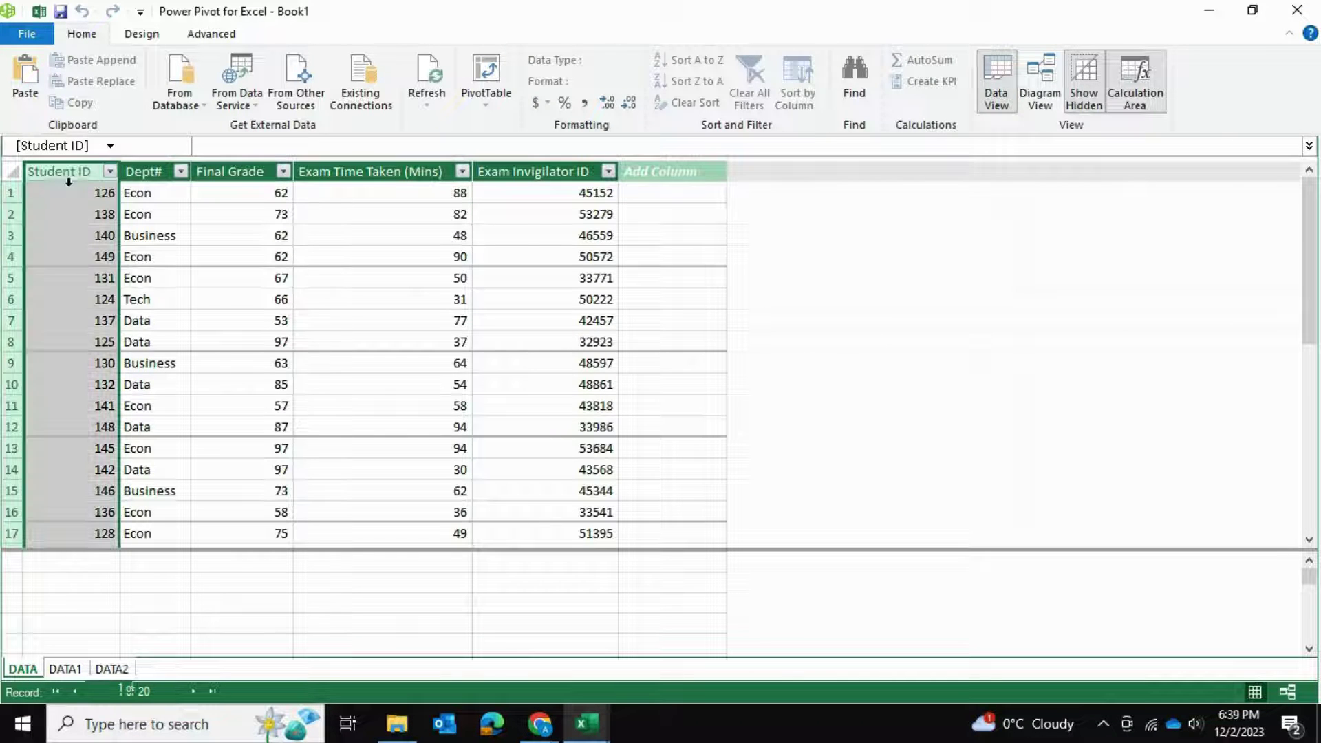
left_click(262, 174)
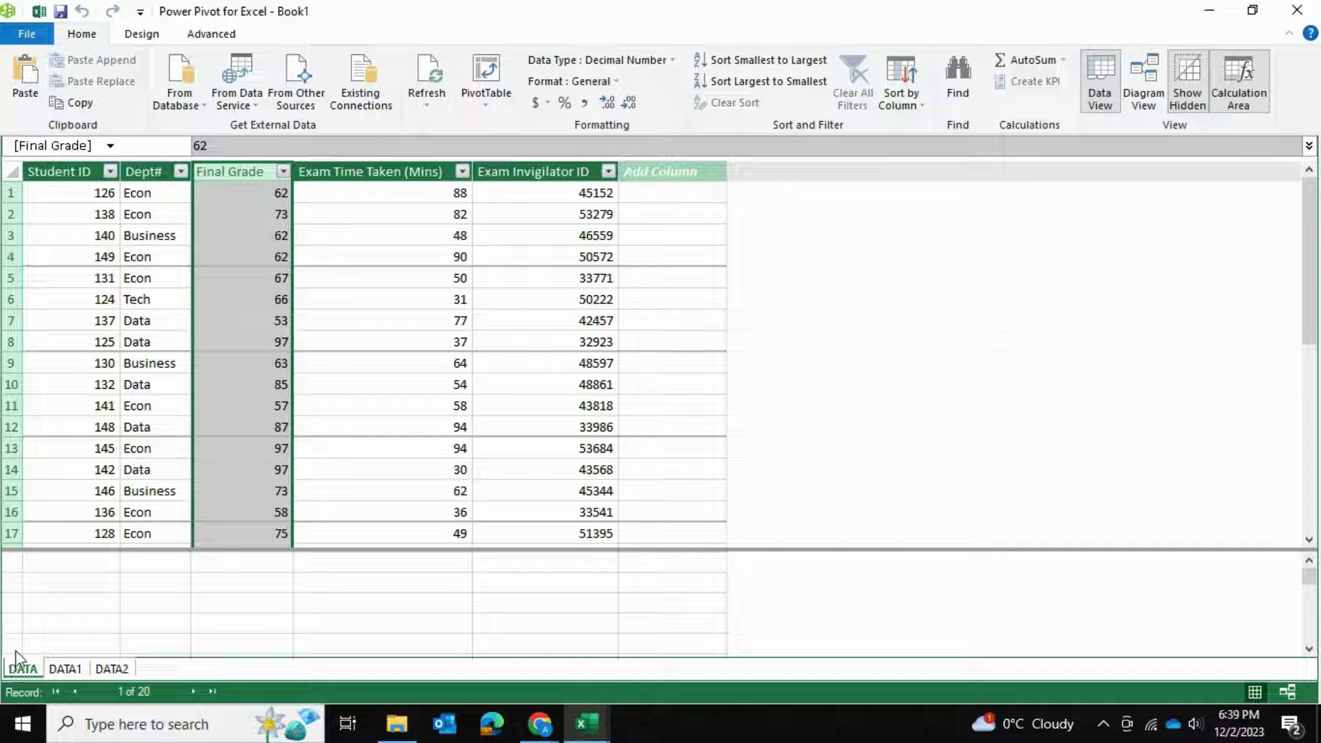
Step: Compare the columns shared between tables: Dept# in DATA and DATA1, and Student ID in DATA and DATA2
left_click_drag(55, 192, 225, 192)
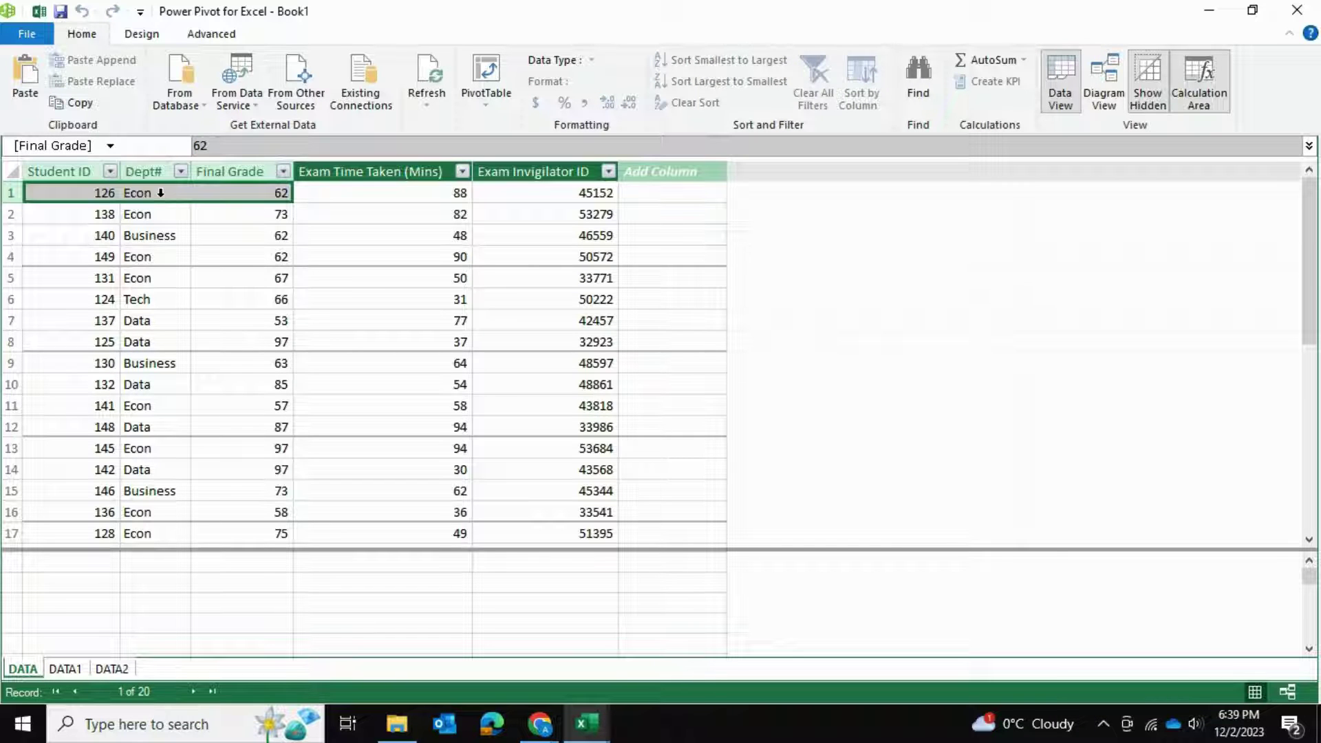
left_click(153, 231)
left_click_drag(154, 194, 157, 331)
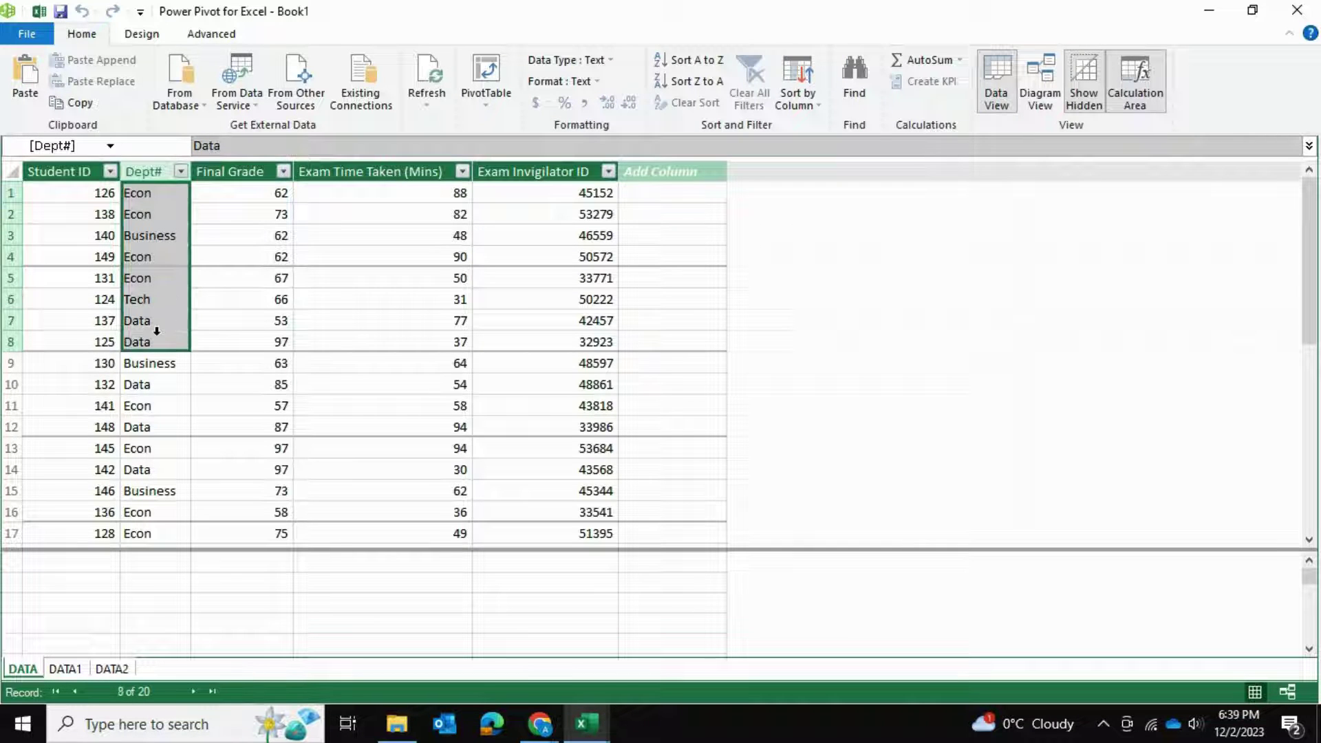
left_click(72, 662)
left_click_drag(67, 190, 46, 253)
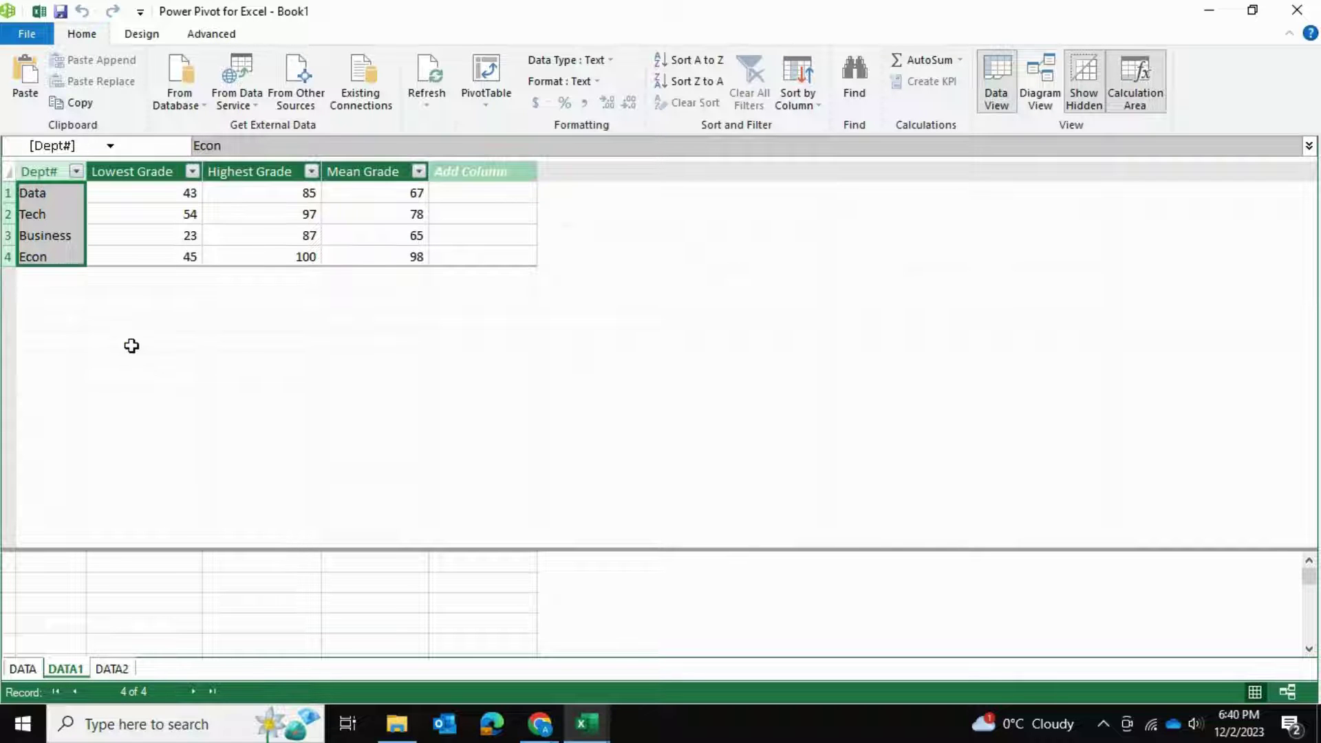
left_click(109, 668)
left_click_drag(270, 194, 253, 426)
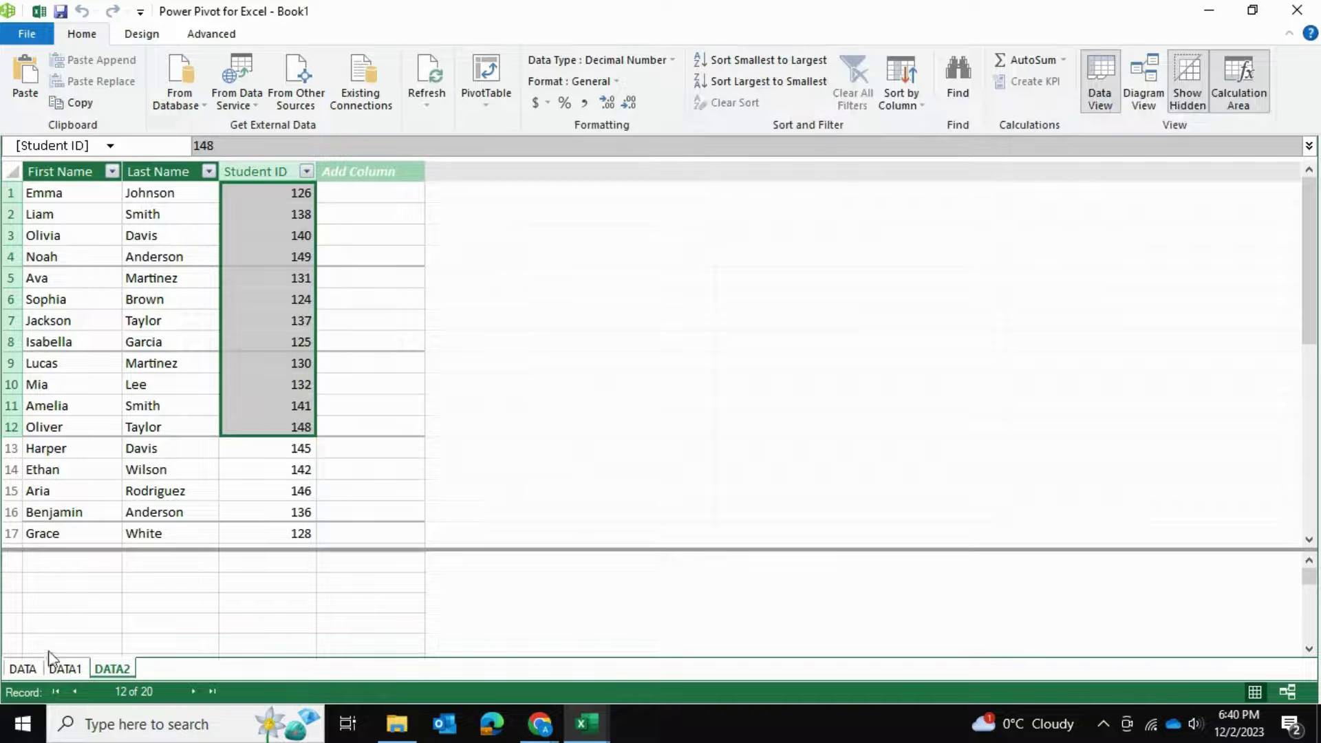
left_click(26, 668)
left_click_drag(93, 190, 88, 365)
left_click_drag(148, 190, 148, 413)
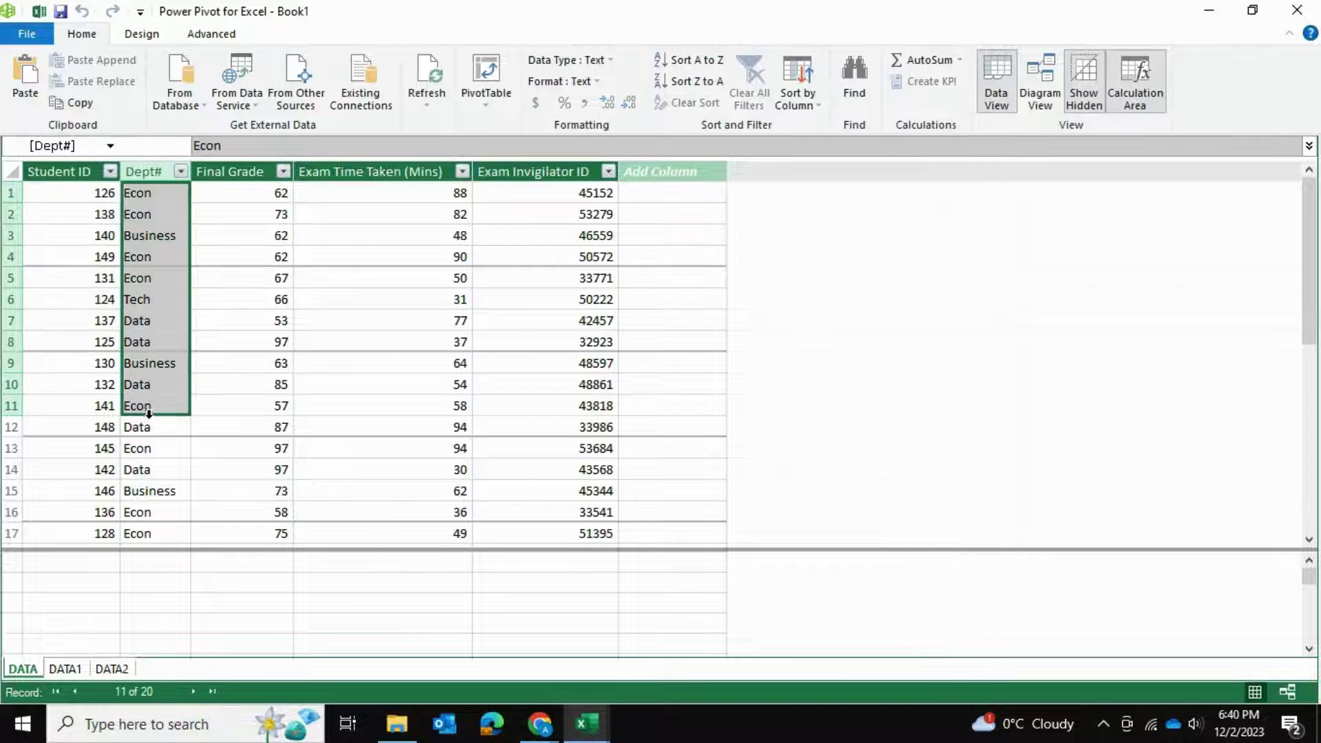
left_click(84, 672)
left_click_drag(62, 194, 61, 258)
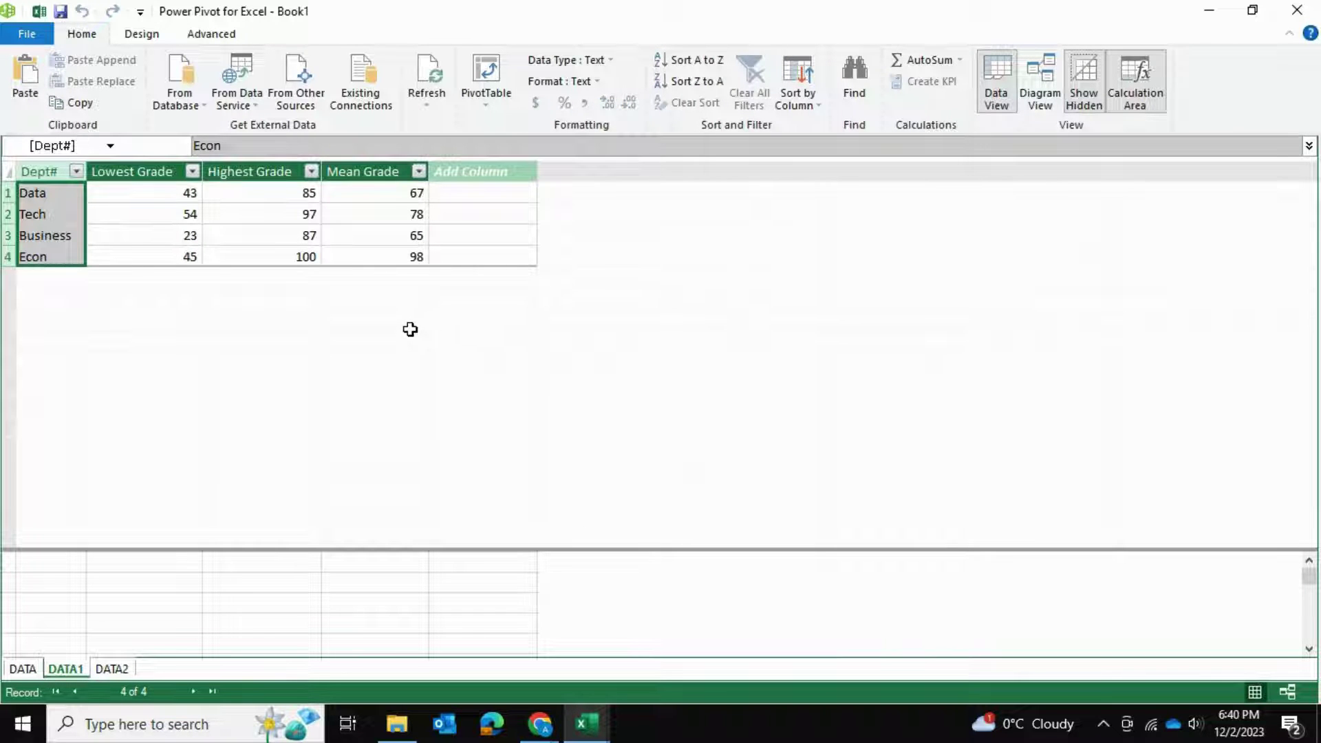
Step: Show the data model as a diagram and lengthen the DATA, DATA1 and DATA2 table boxes
left_click(1036, 79)
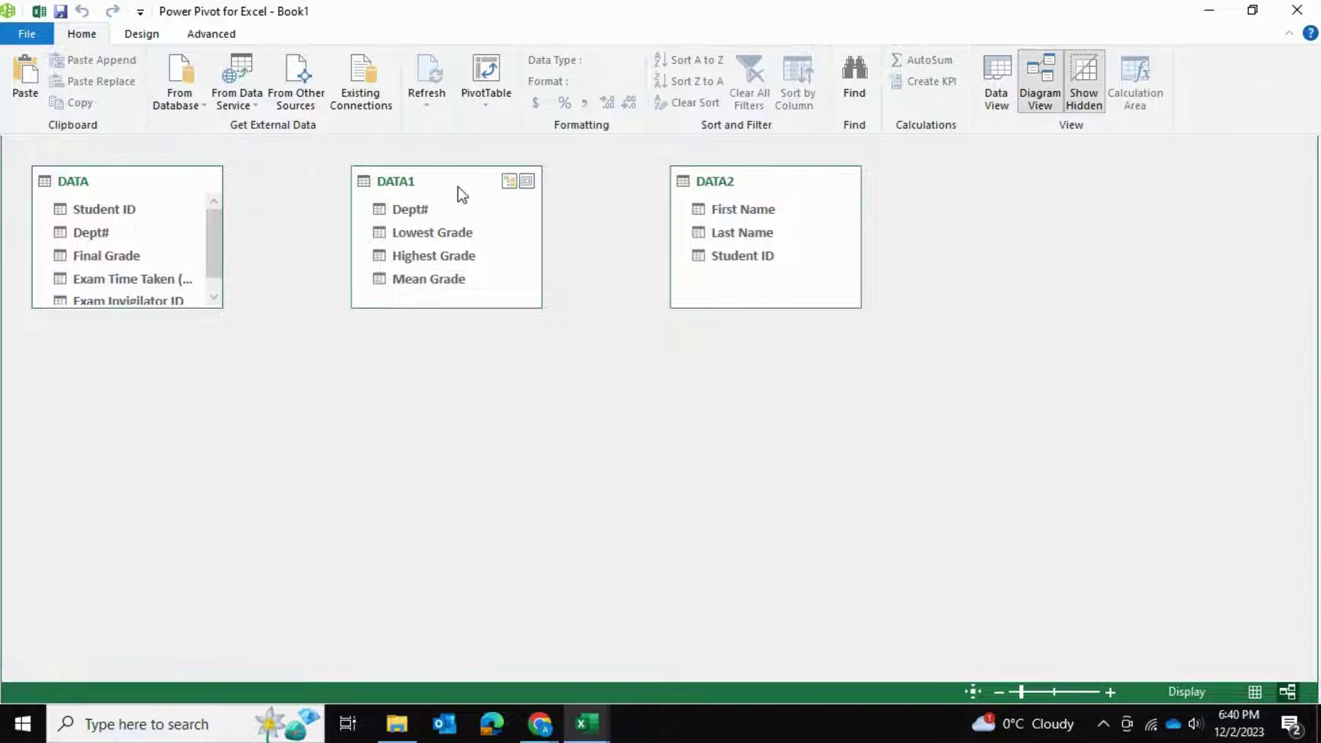
left_click_drag(165, 307, 172, 448)
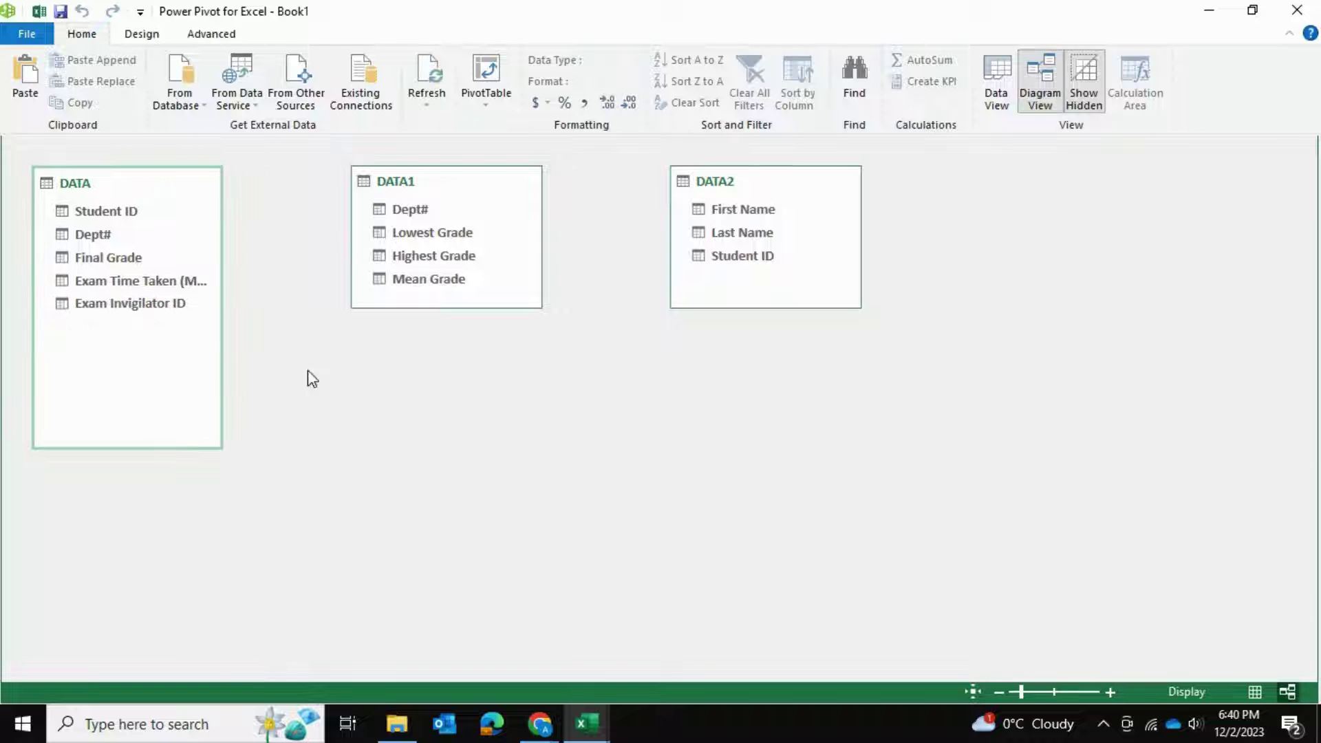
left_click_drag(434, 308, 434, 470)
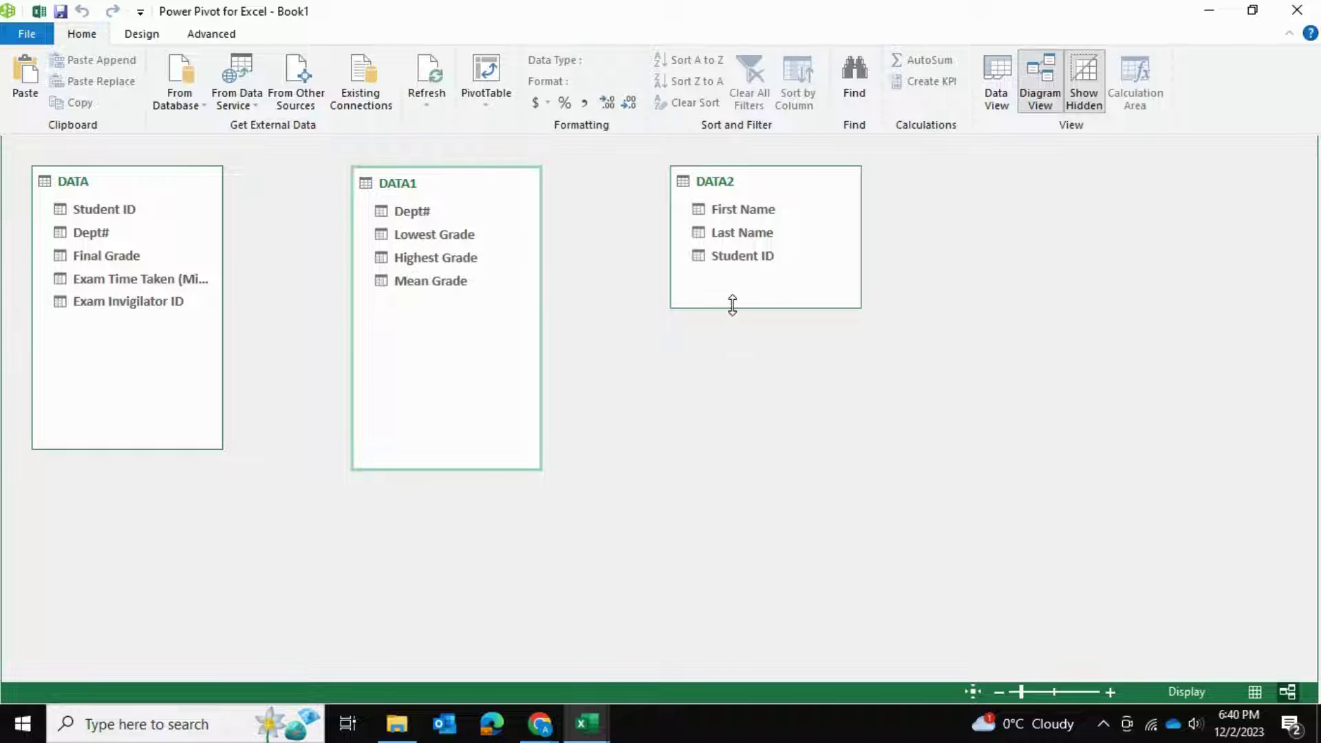
left_click_drag(732, 307, 732, 433)
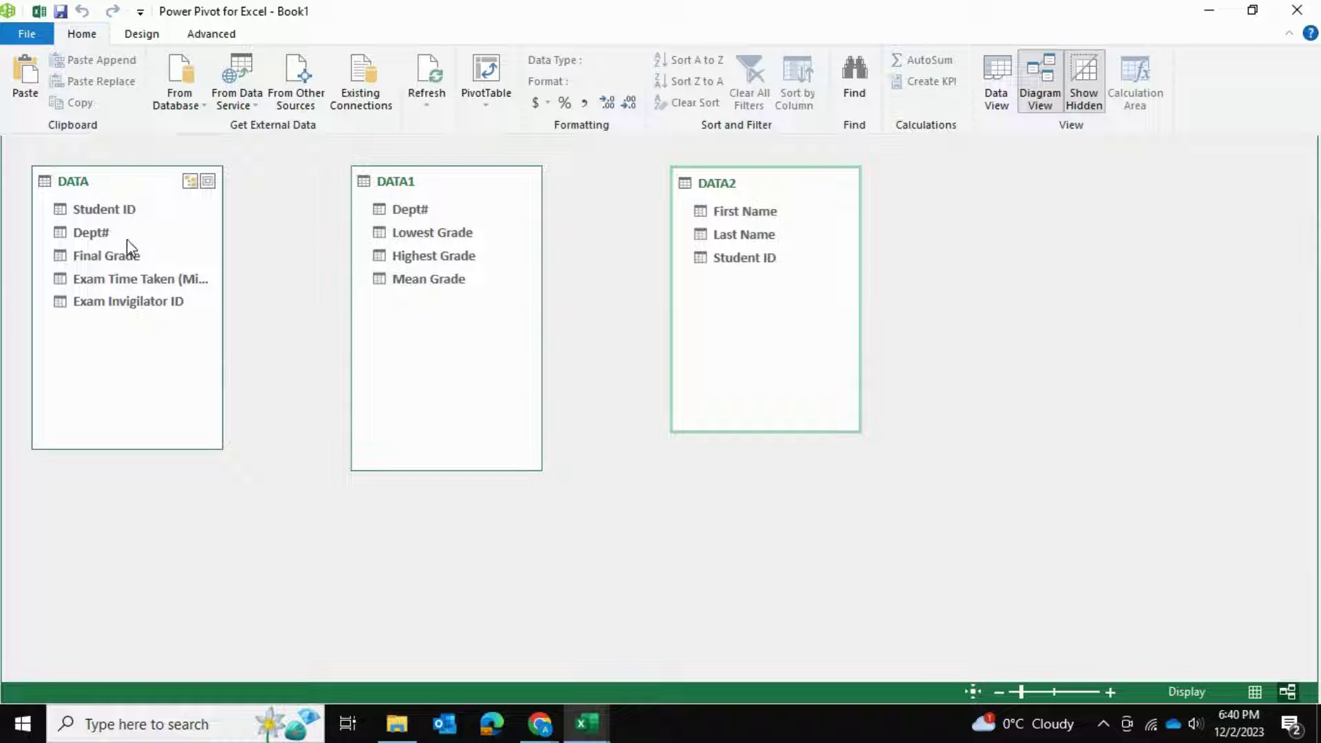
Step: Place DATA beside DATA2, then relate DATA2's Student ID to DATA's Student ID and DATA's Dept# to DATA1's Dept#
left_click_drag(106, 206, 994, 192)
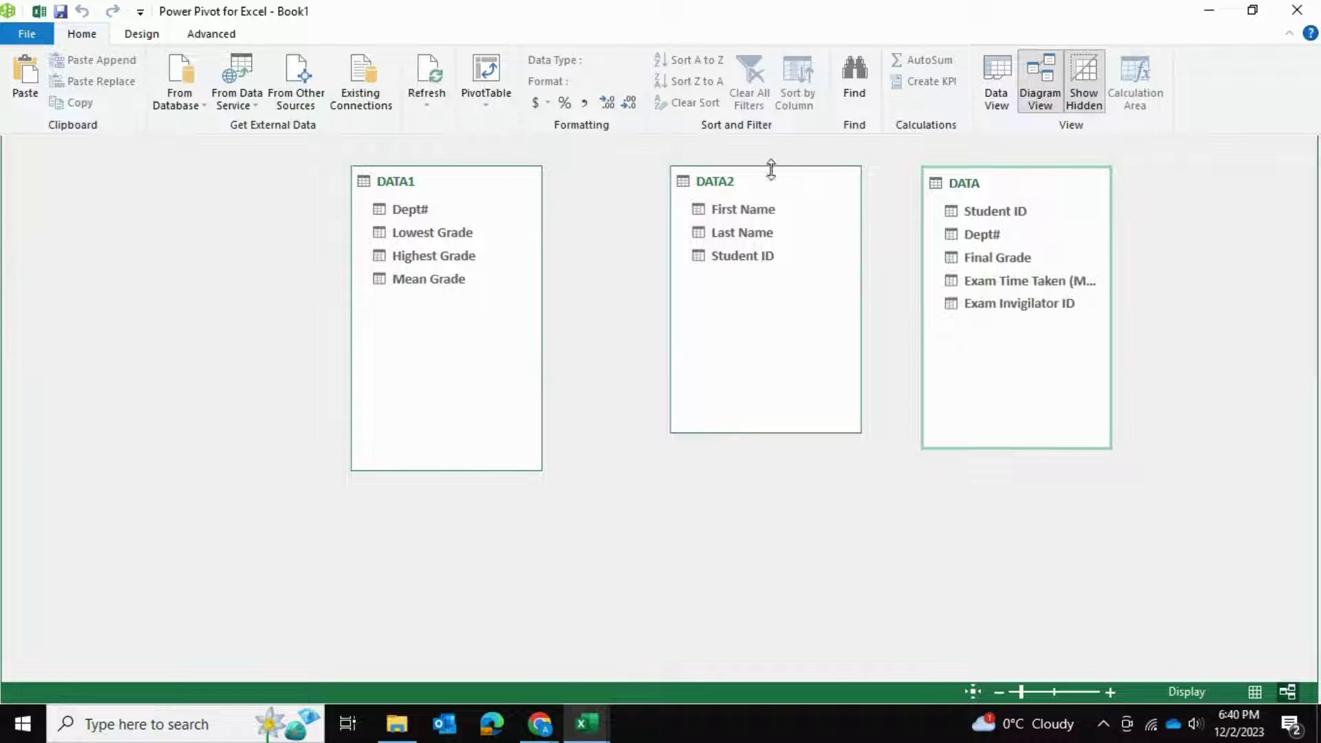
left_click_drag(740, 259, 969, 213)
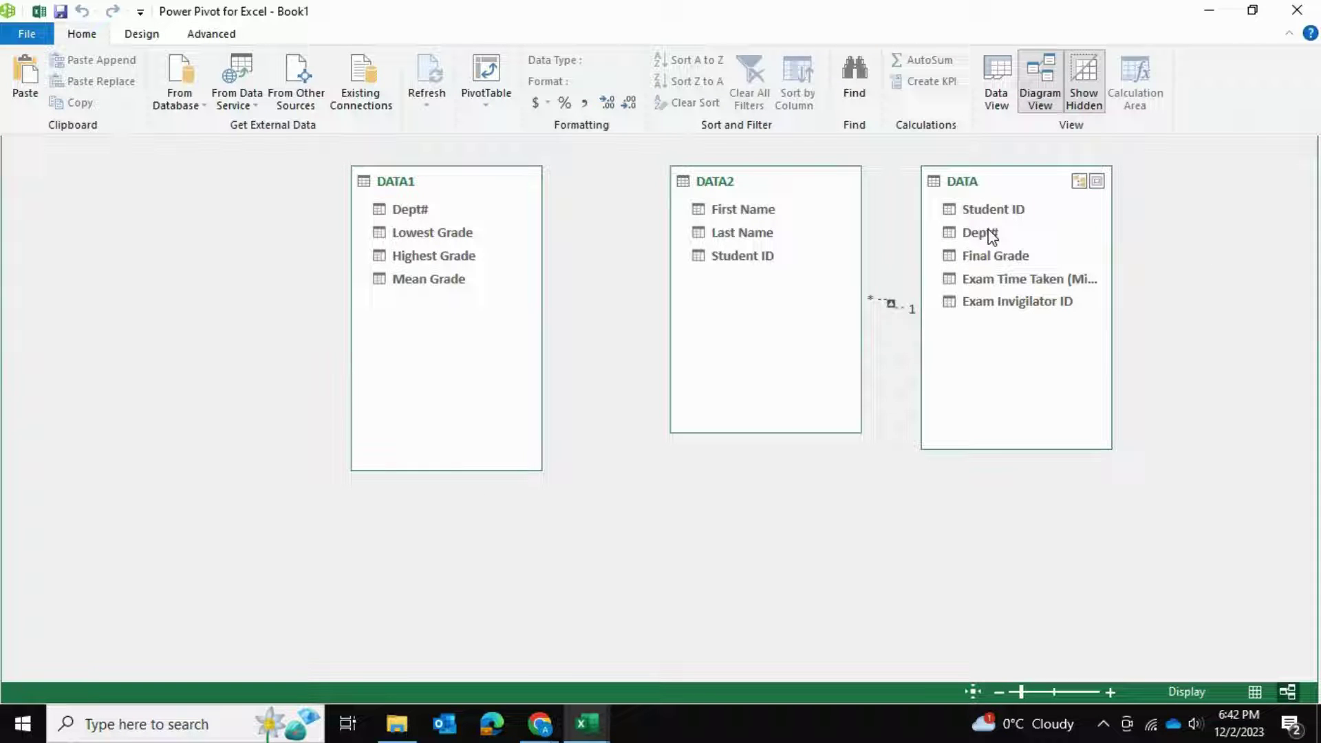
left_click_drag(989, 237, 431, 212)
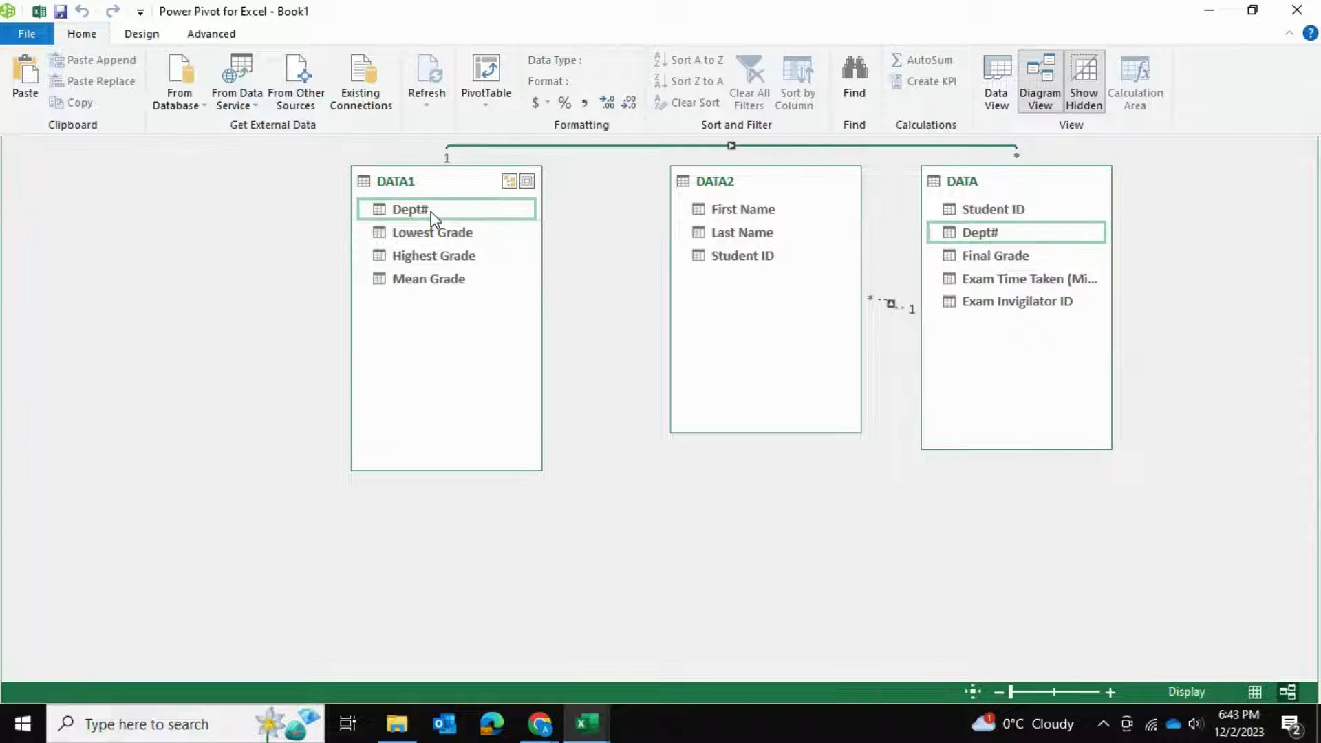
Step: Rearrange the diagram so that DATA sits in the middle, between DATA2 and DATA1
left_click_drag(814, 181, 243, 265)
left_click_drag(481, 196, 1196, 392)
left_click_drag(1036, 186, 639, 261)
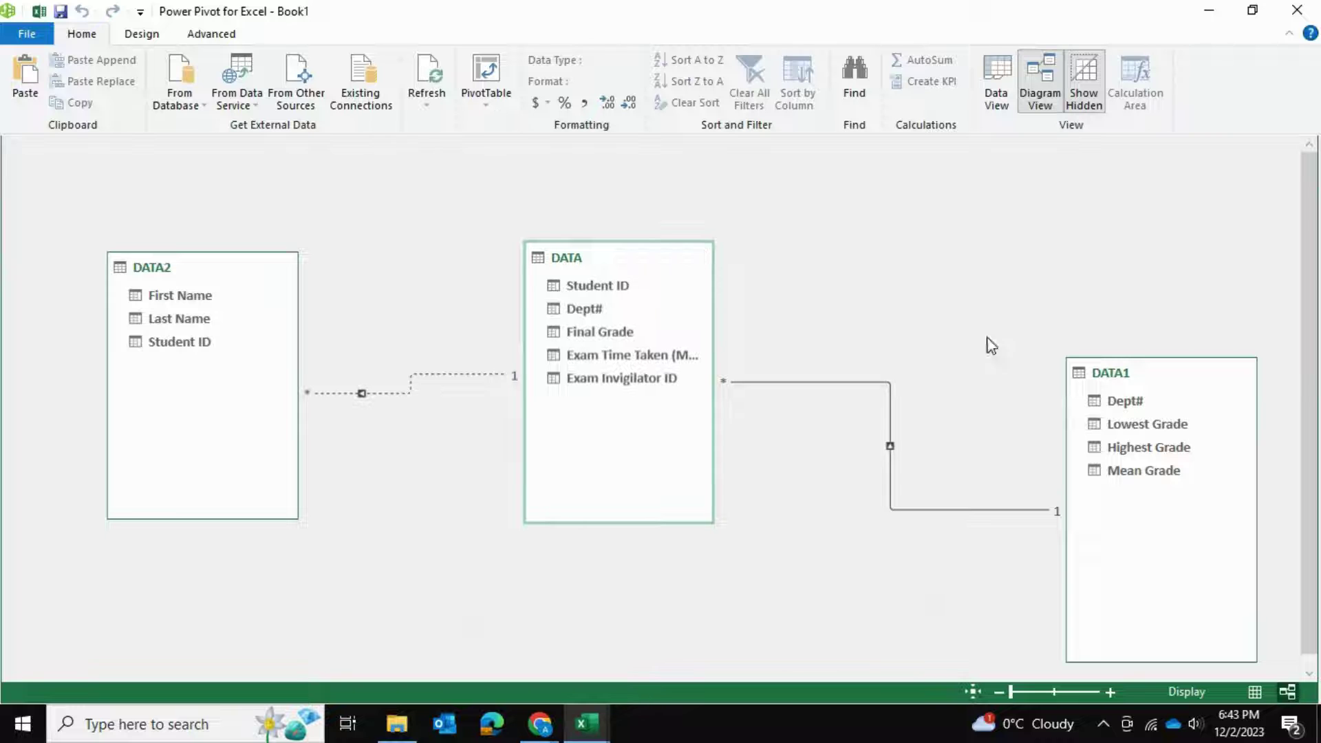
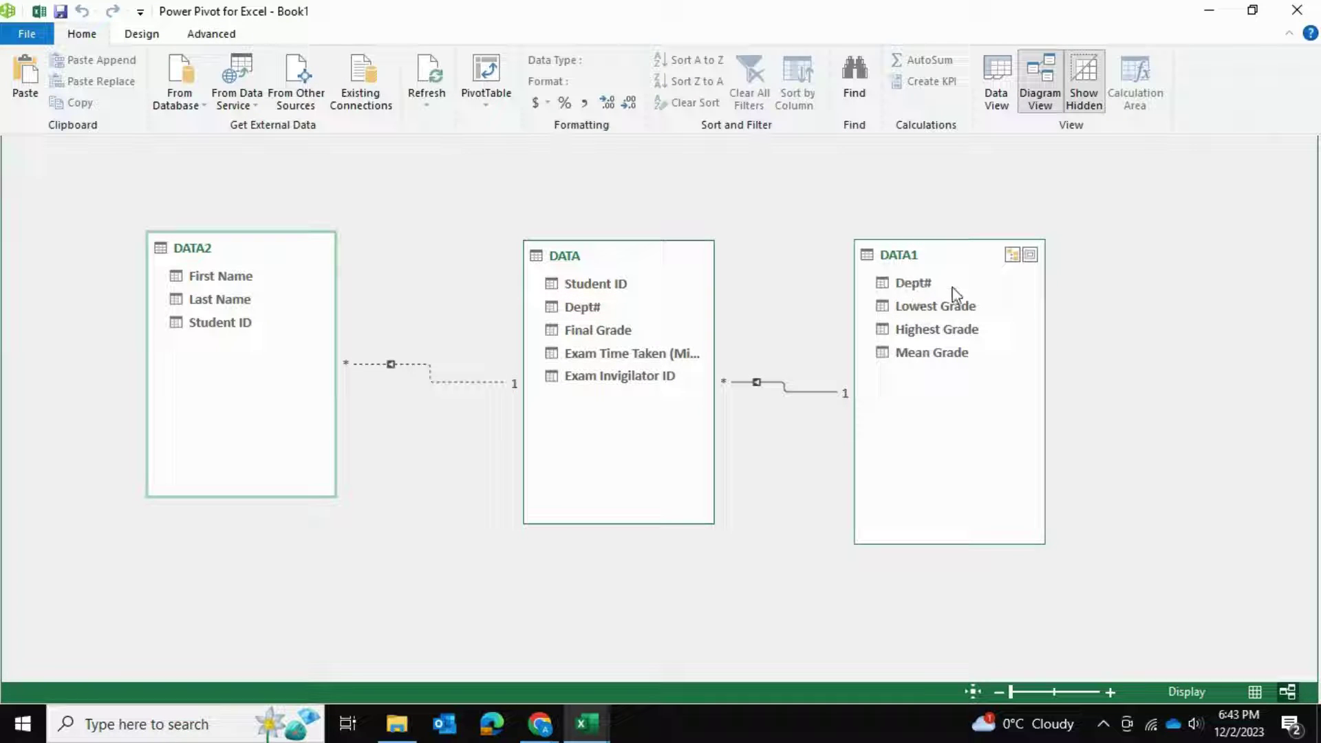
mouse_move(920, 261)
left_mouse_down()
mouse_move(924, 235)
mouse_move(923, 248)
left_mouse_up()
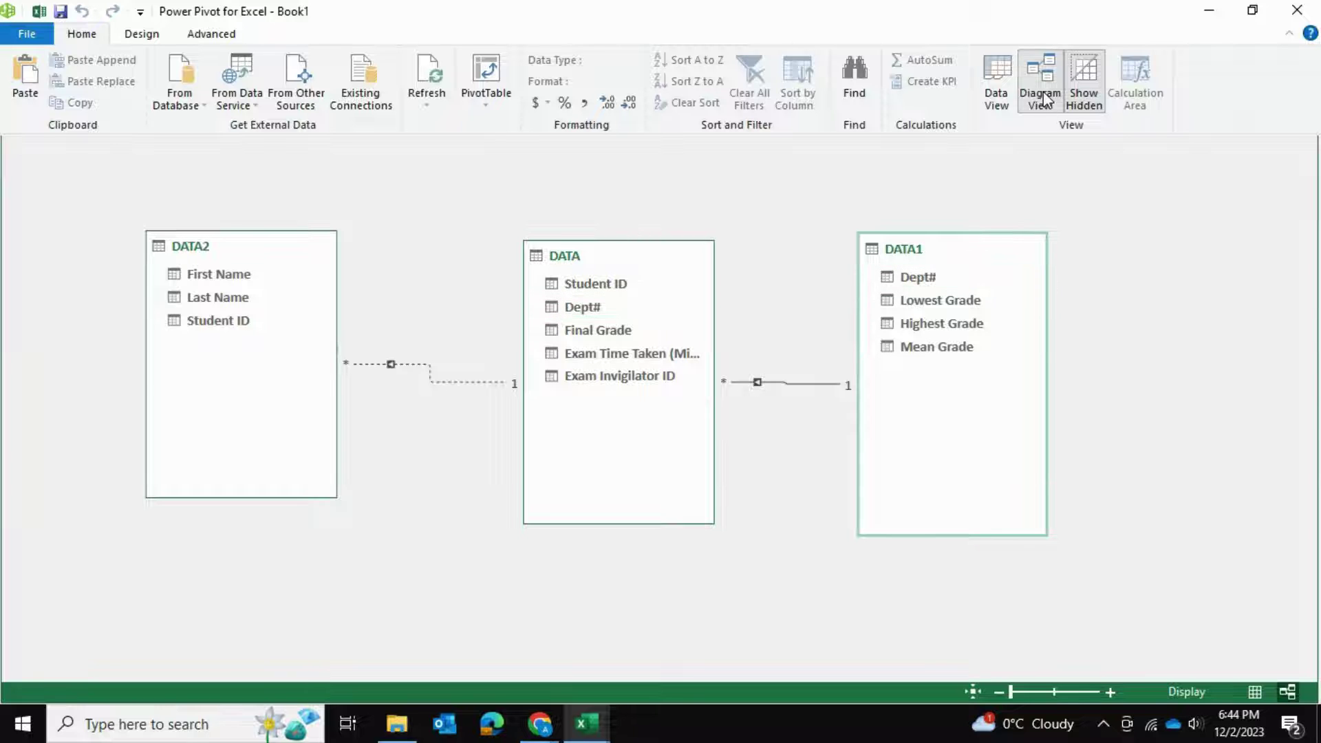
Step: Switch to the data grid and add a calculated column to DATA with the formula =related(DATA1[Mean Grade])
left_click(1002, 89)
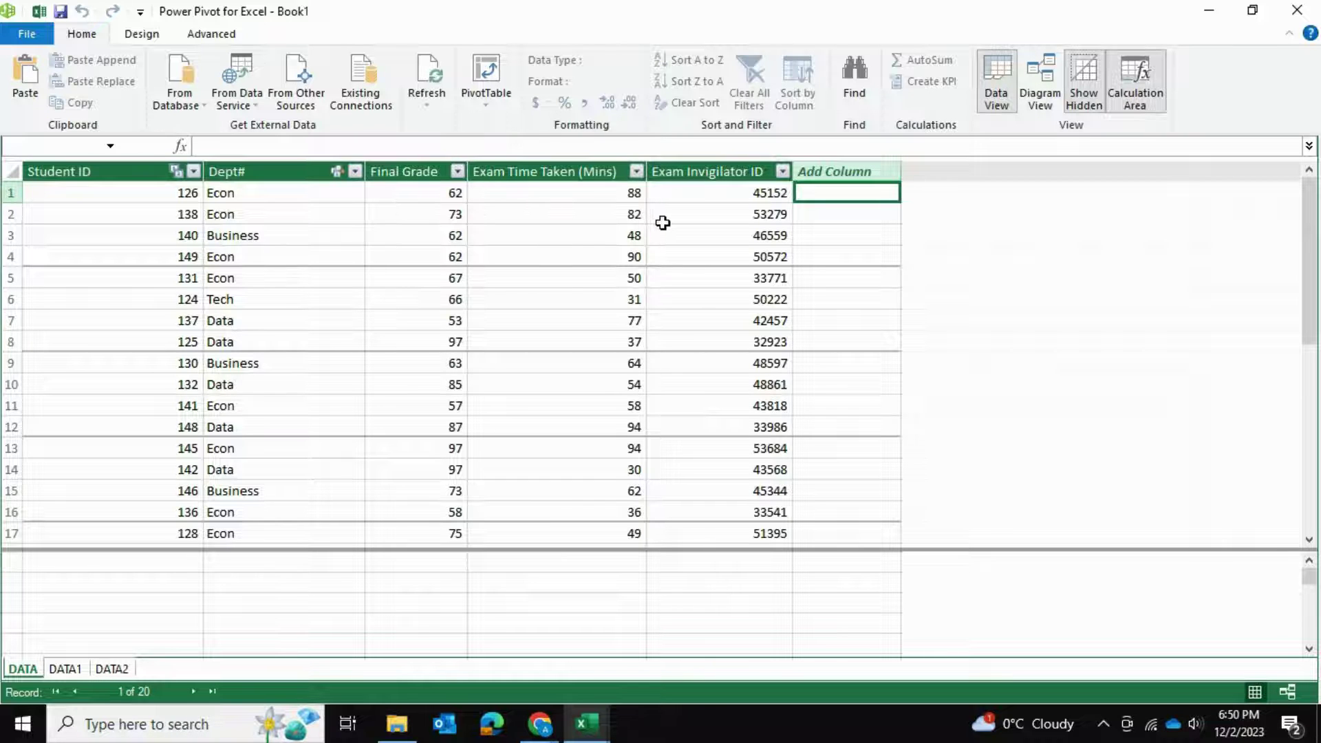
type("=elate")
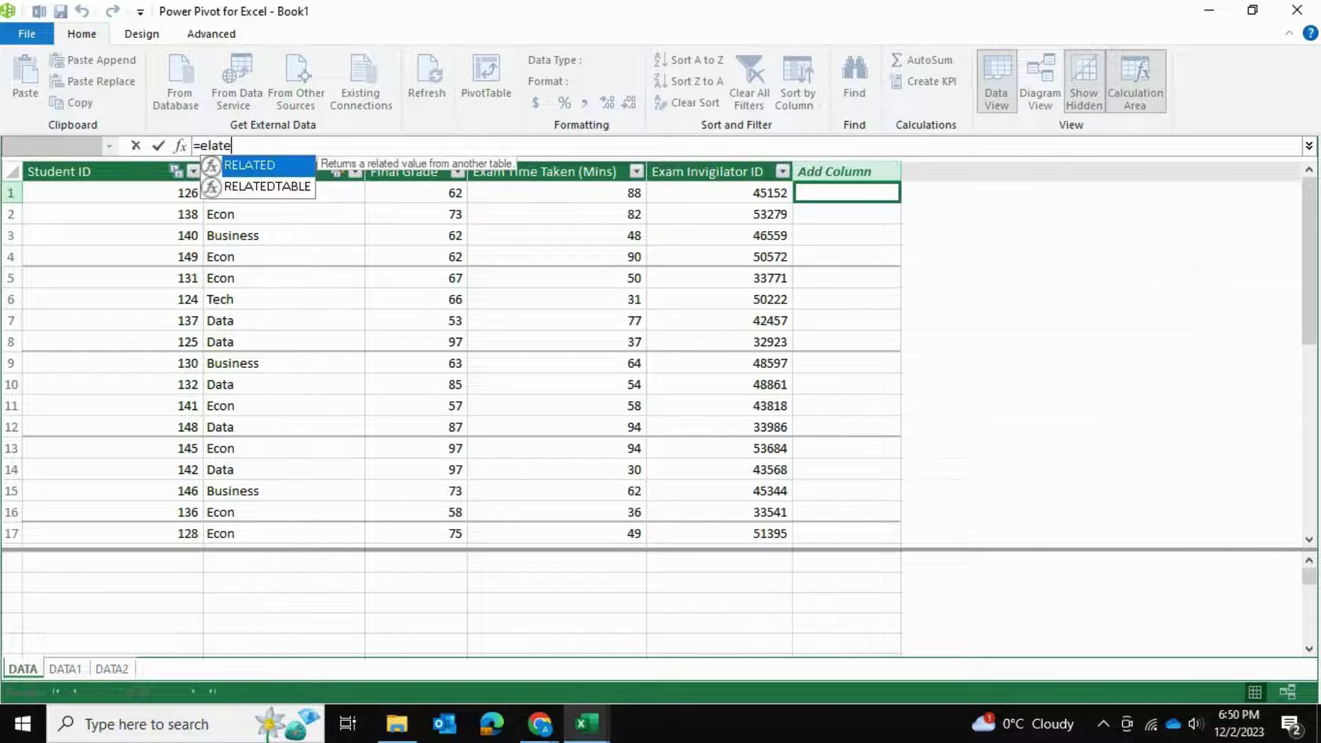
key("BackSpace")
key("BackSpace")
key("BackSpace")
key("BackSpace")
key("BackSpace")
type("related")
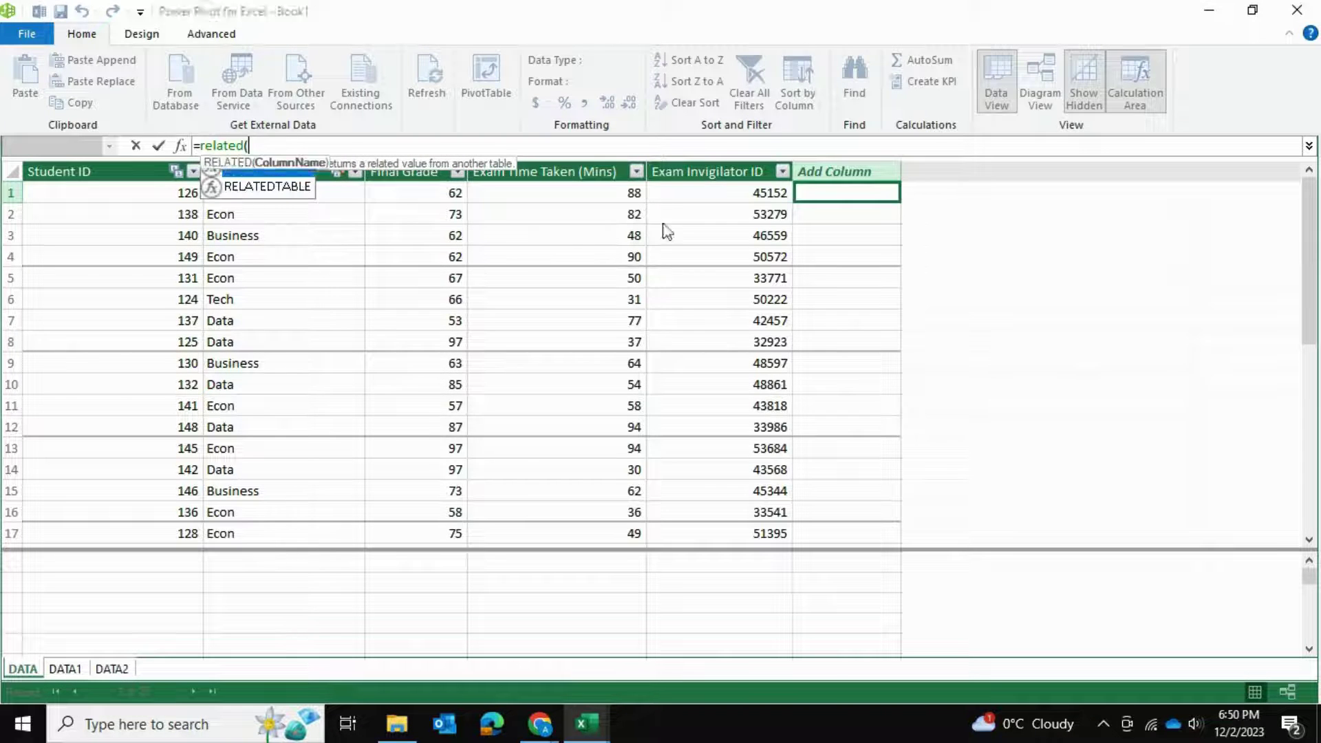
type("(")
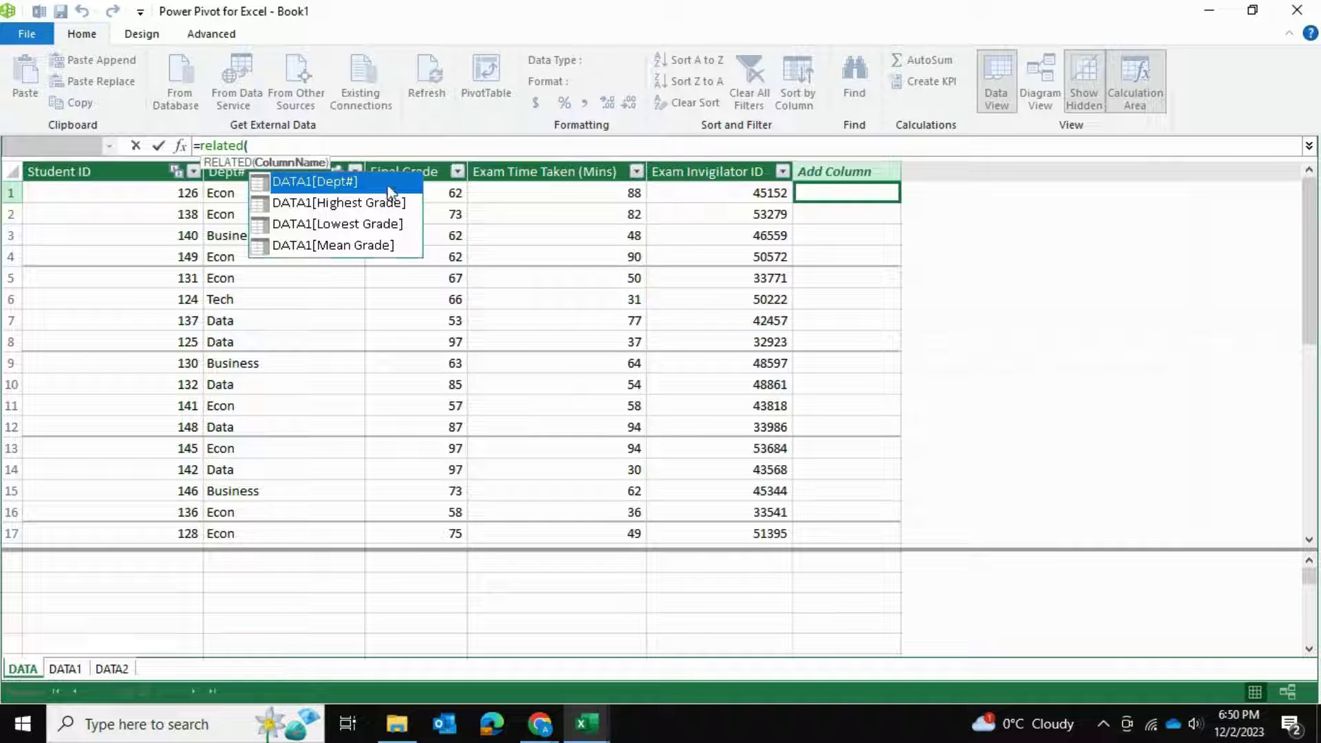
double_click(306, 247)
type(")")
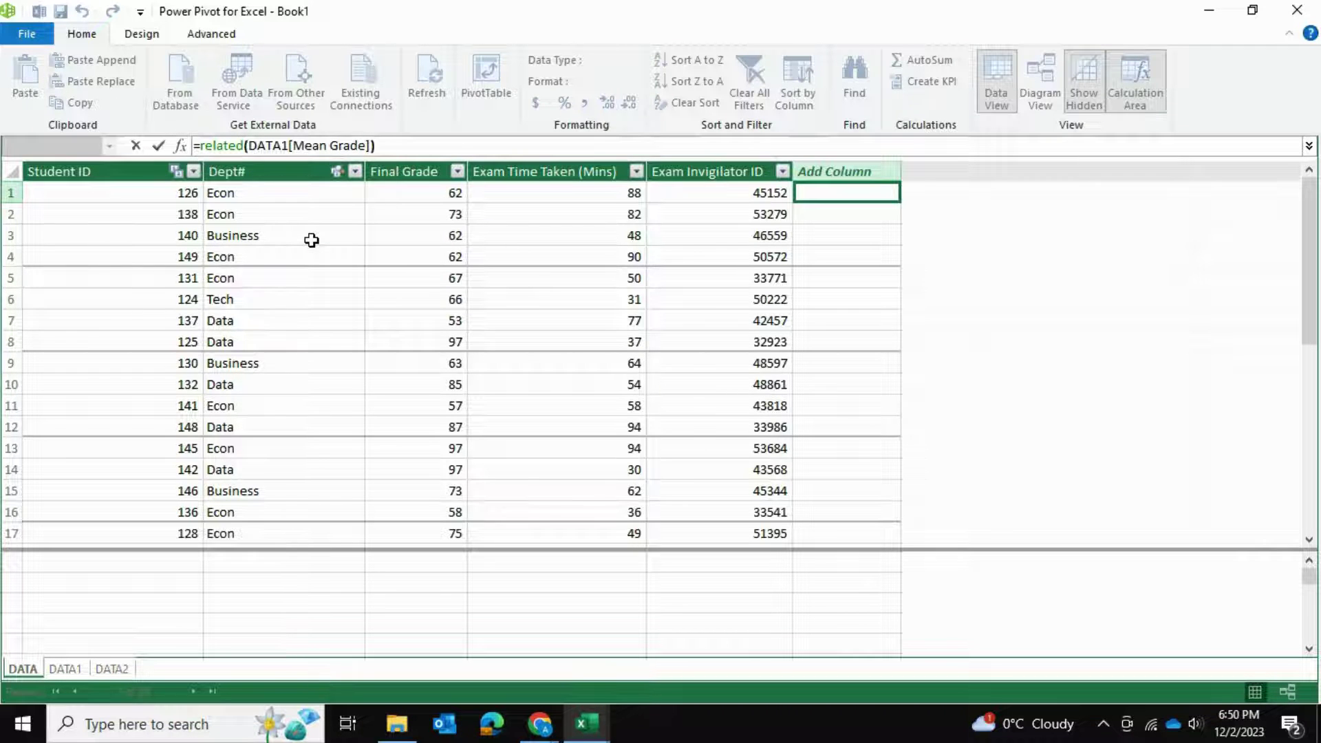
key("Return")
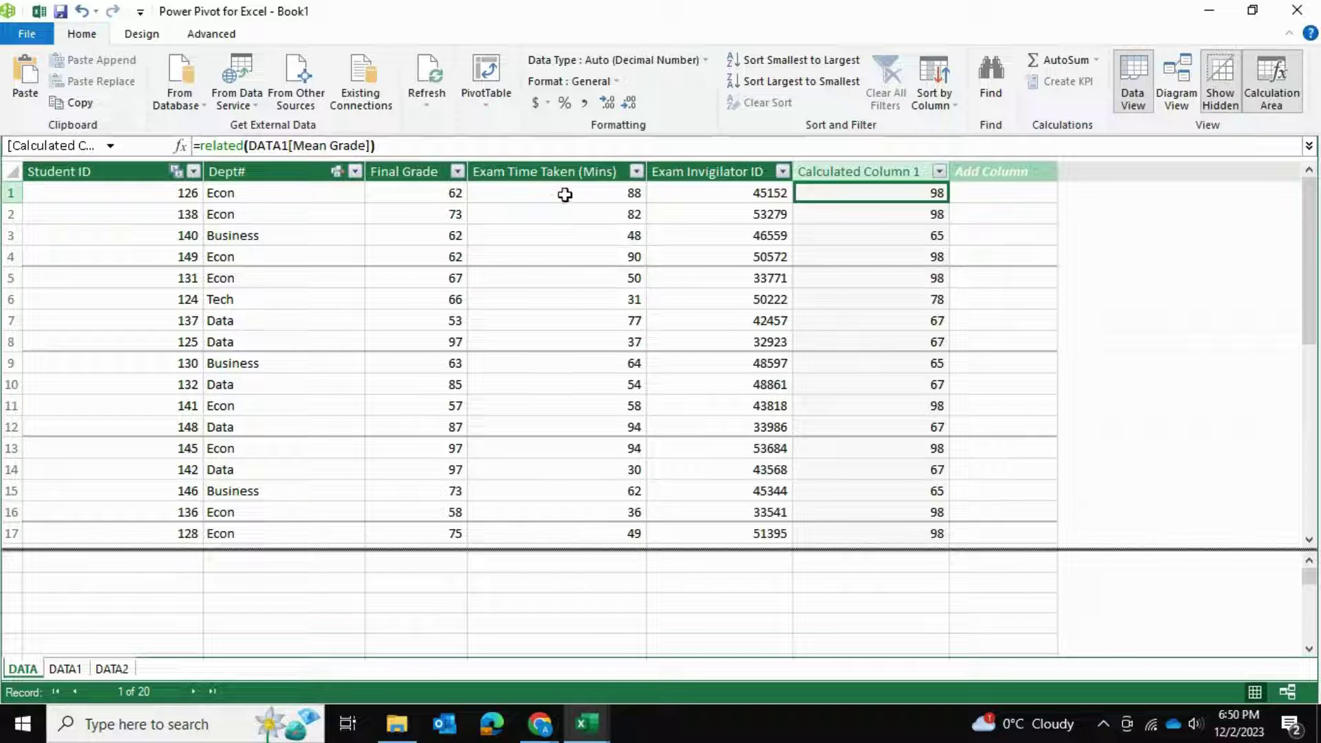
Step: Rename the new calculated column AVG. Grade and move it directly after Dept#
double_click(829, 169)
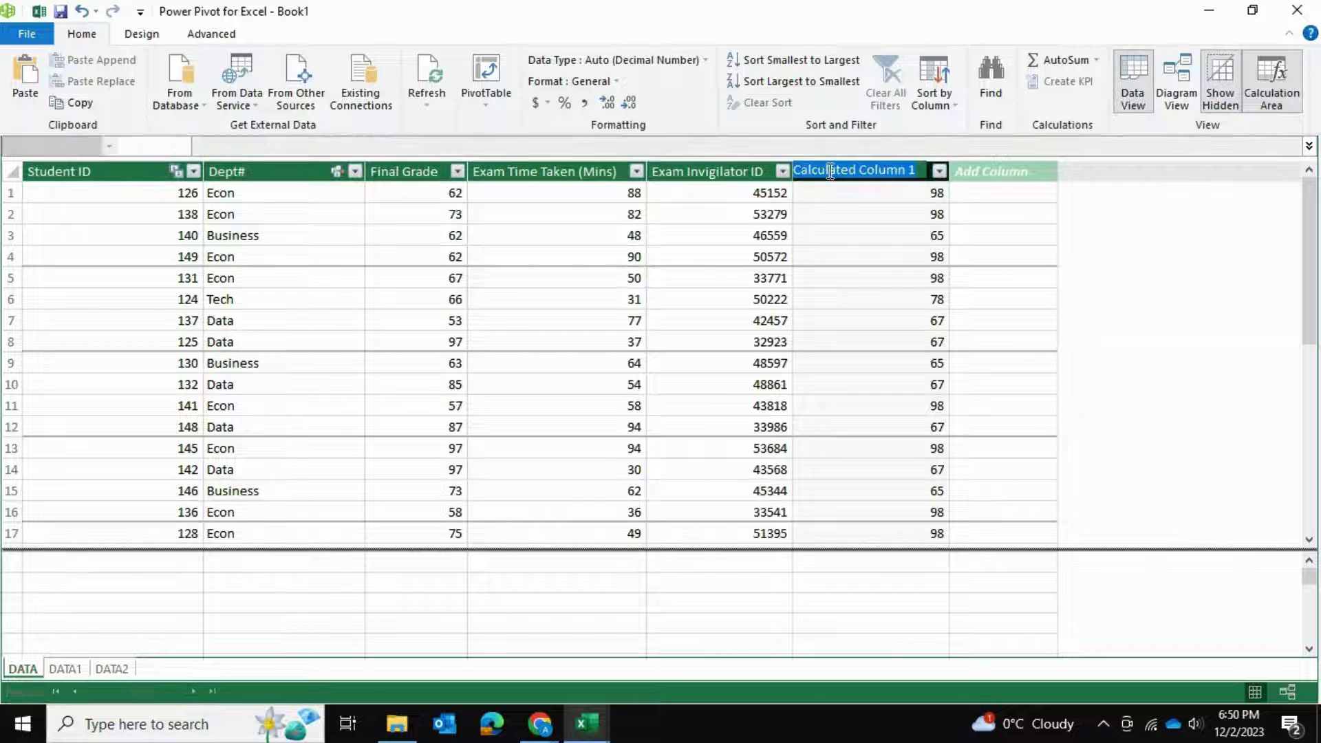
type("AV")
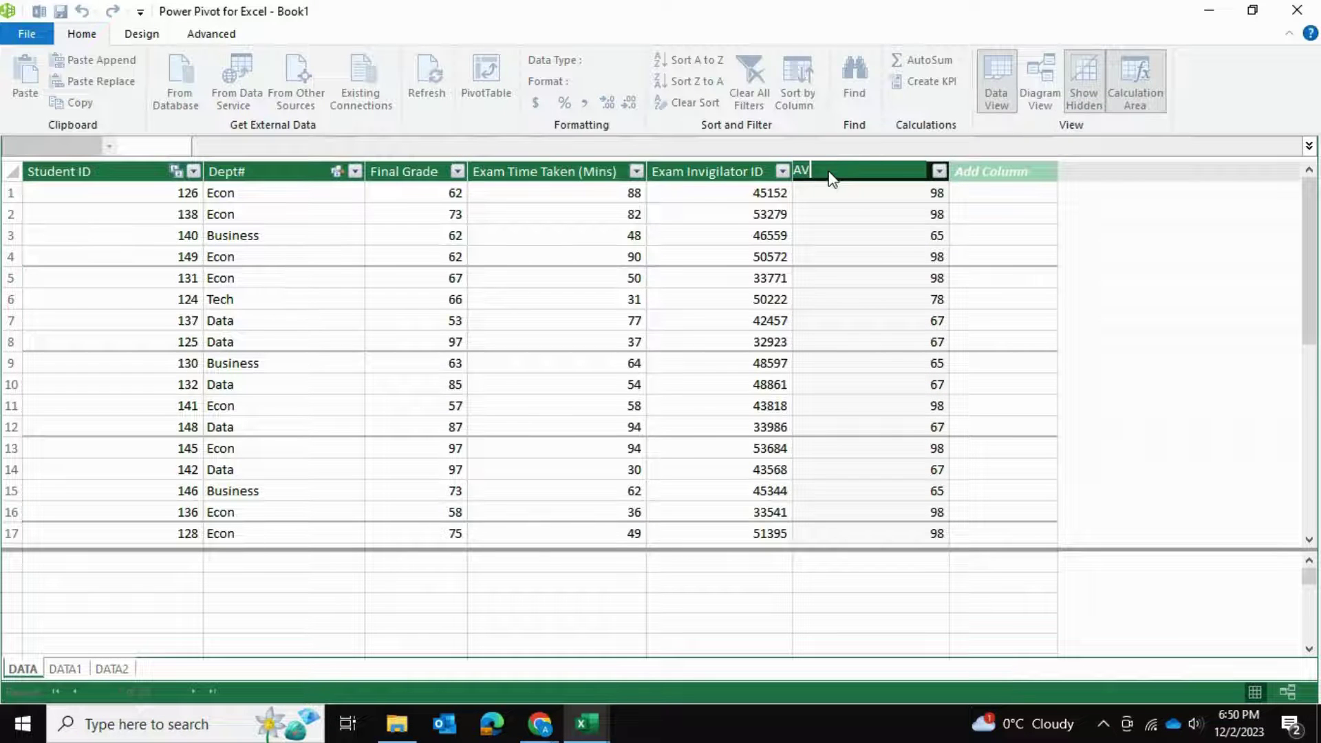
type("G. Grade")
key("Return")
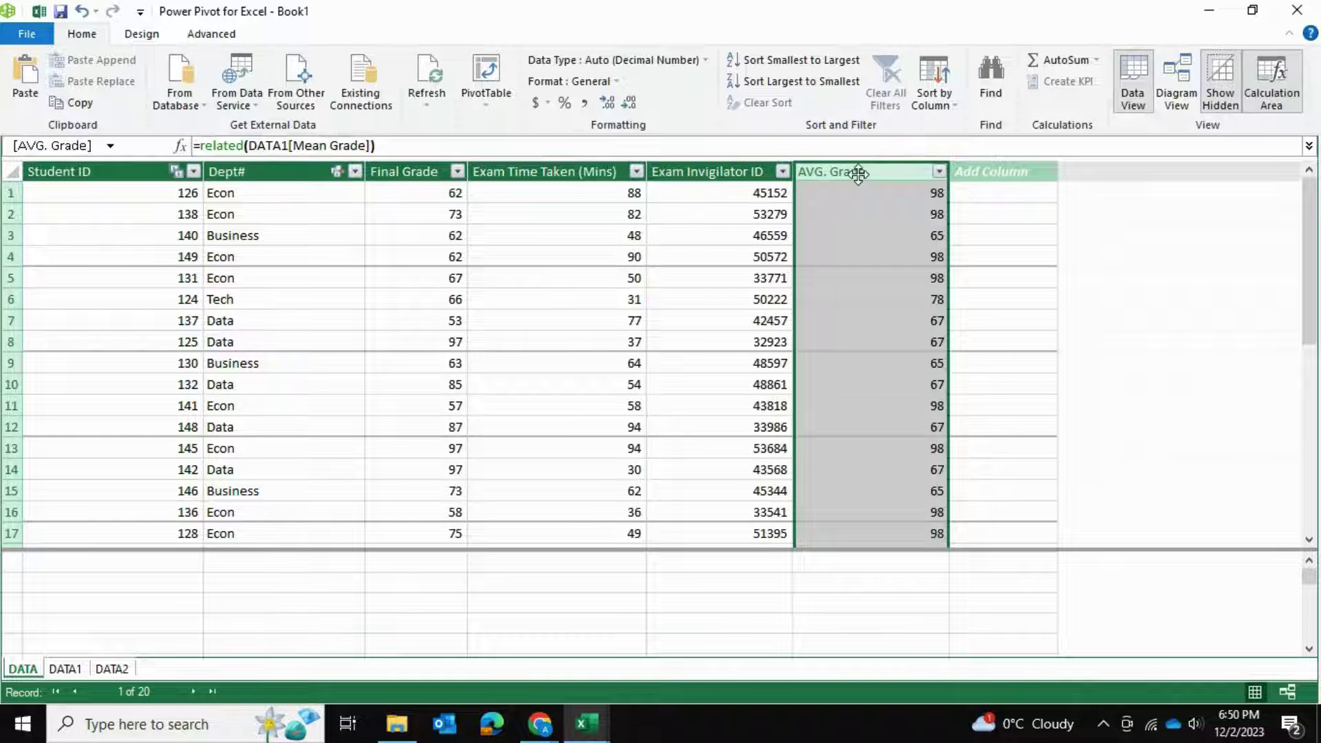
left_click_drag(858, 174, 301, 174)
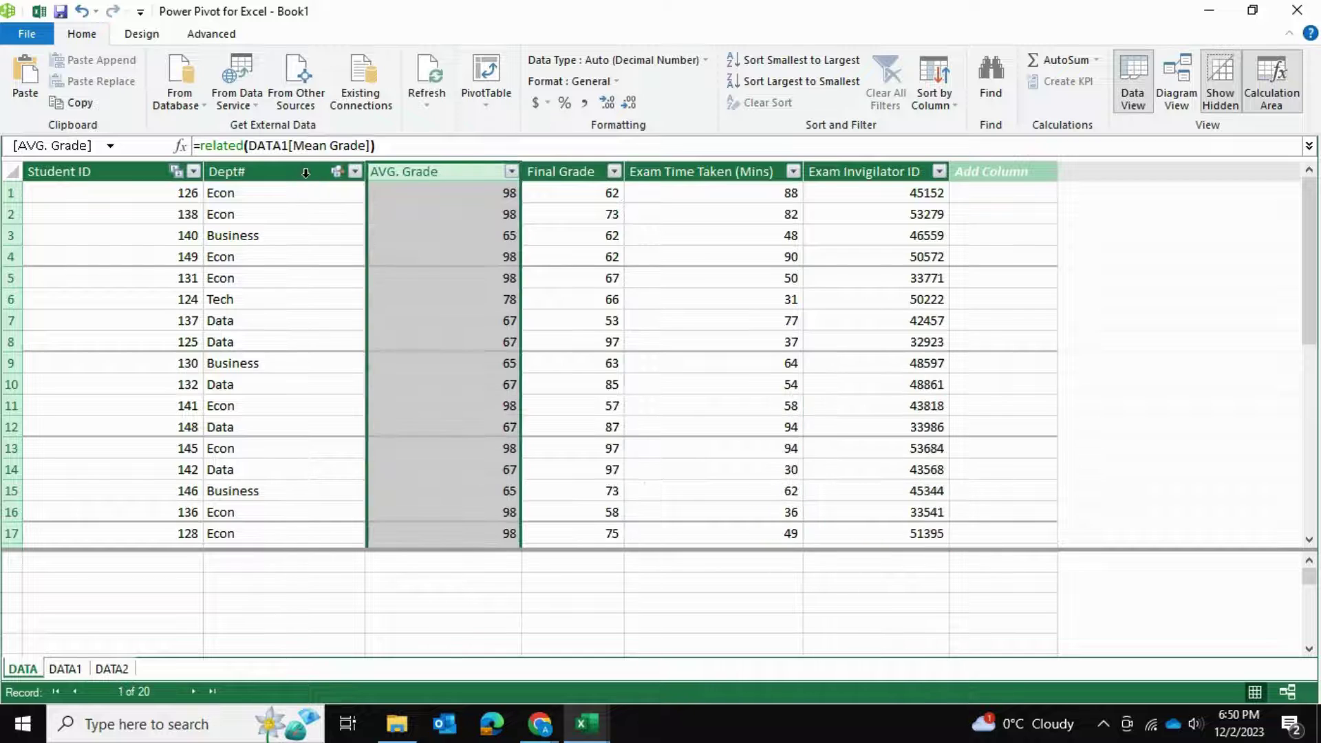
left_click(570, 214)
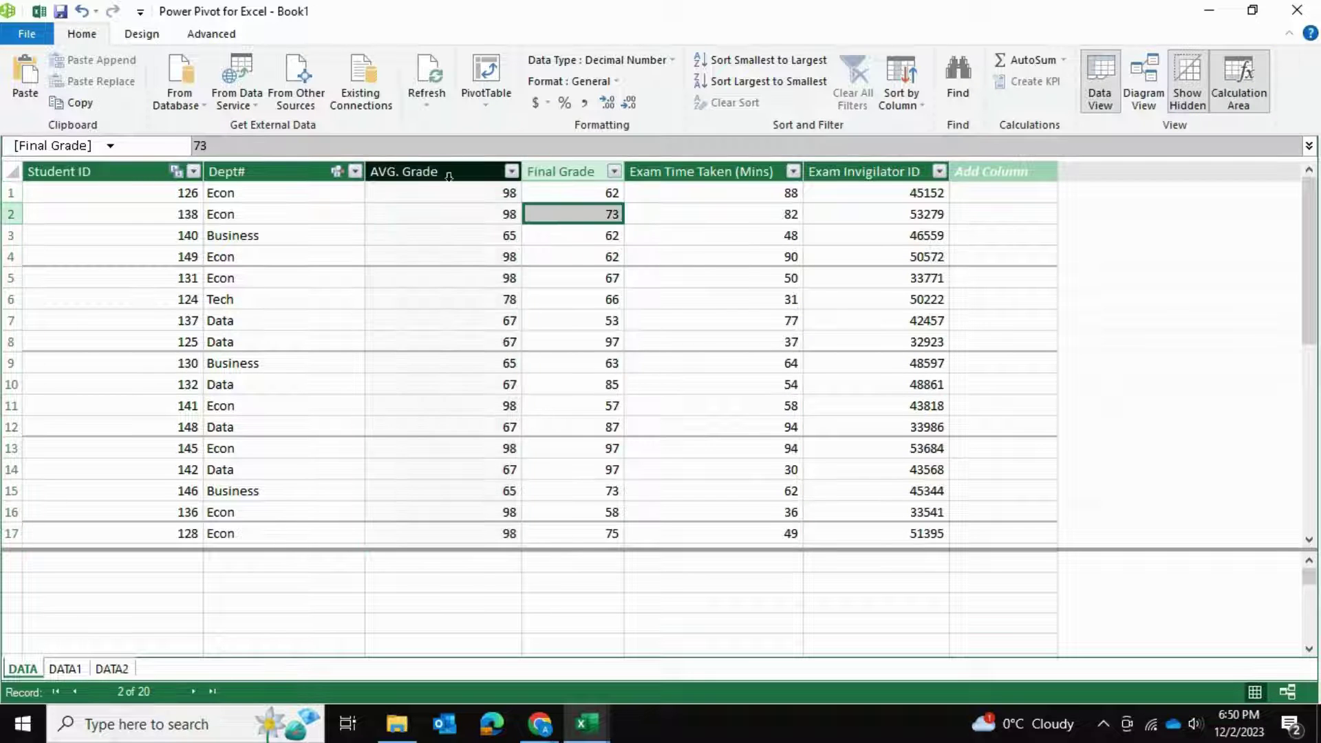
left_click(422, 206)
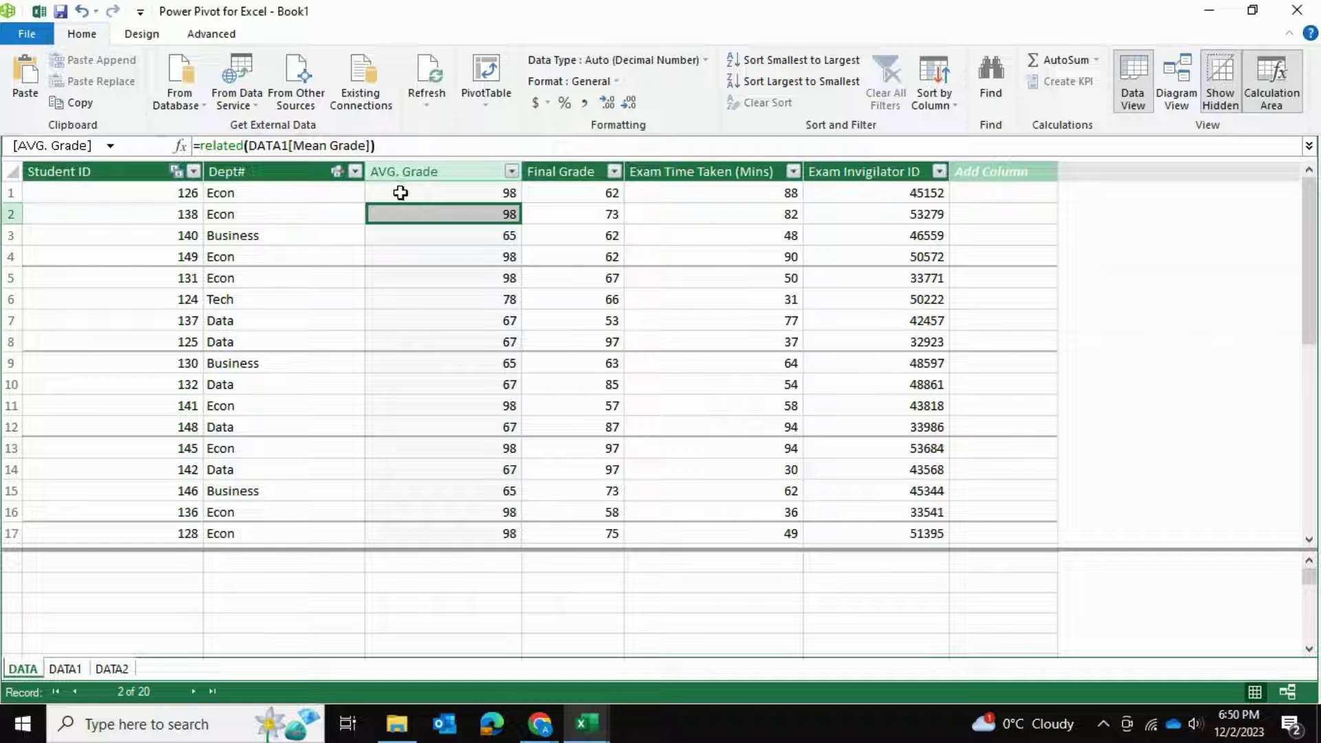
key("Right")
key("Right")
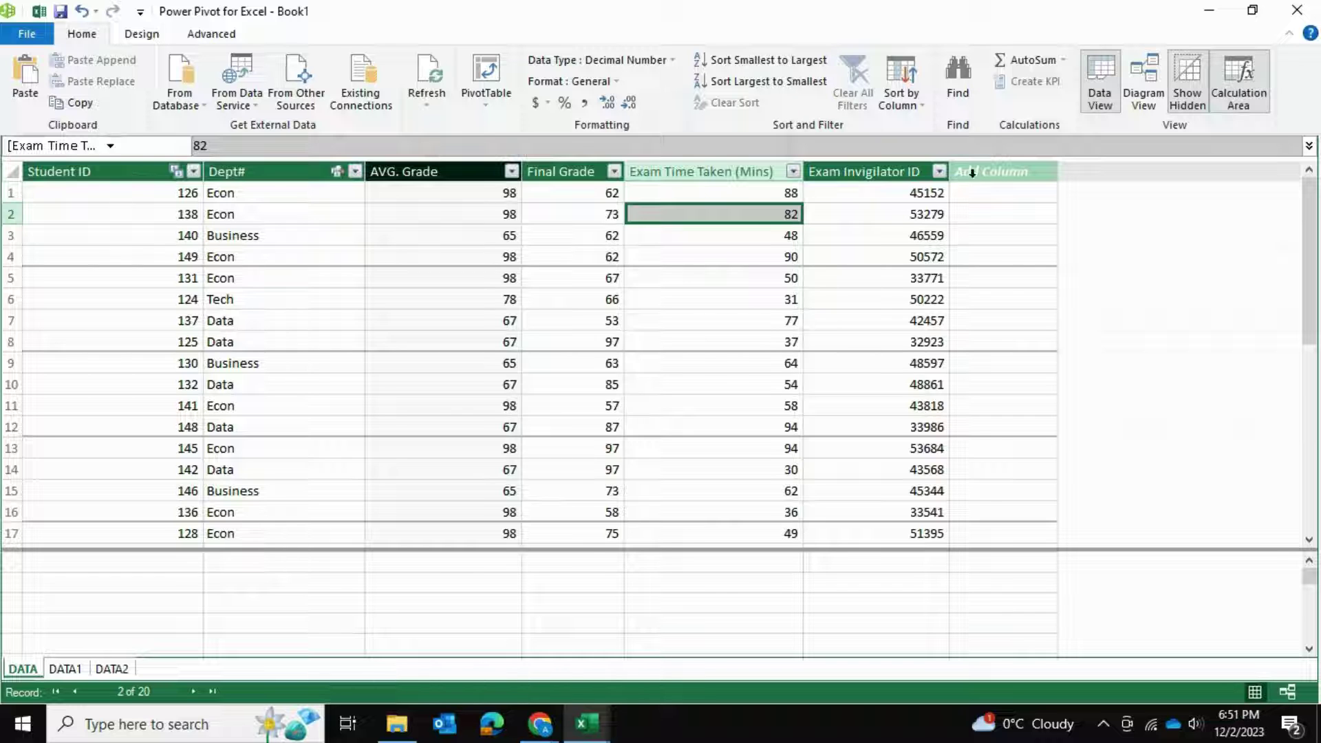
Step: Add another calculated column to DATA that pulls the student's first name with =related(DATA2[First Name])
left_click(982, 196)
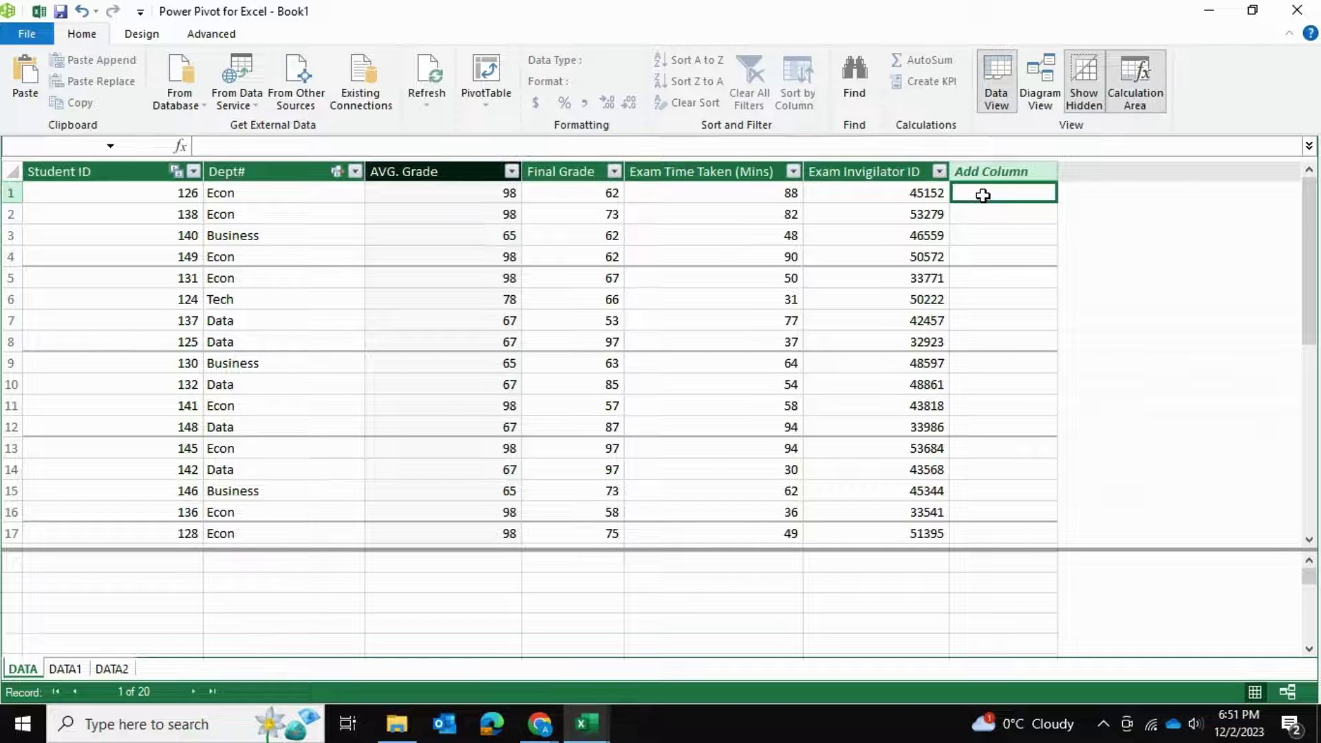
type("=related(")
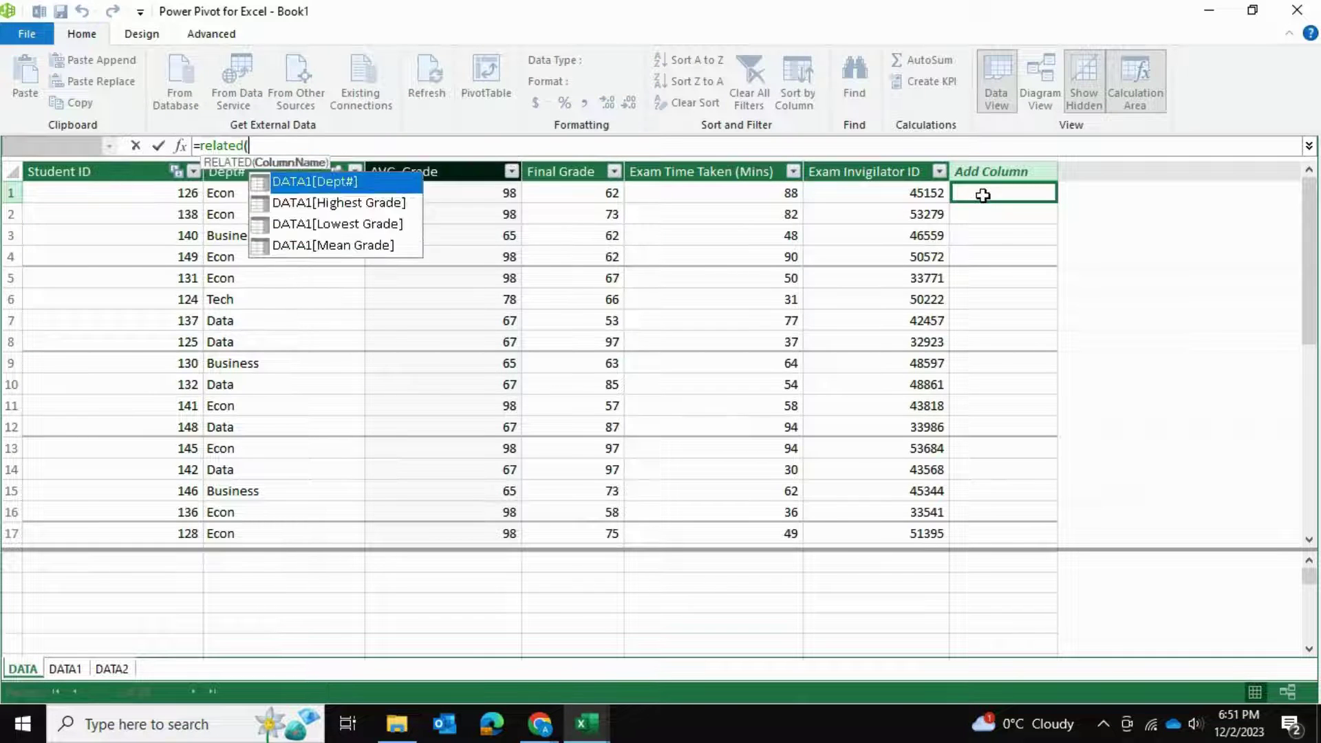
left_click(122, 667)
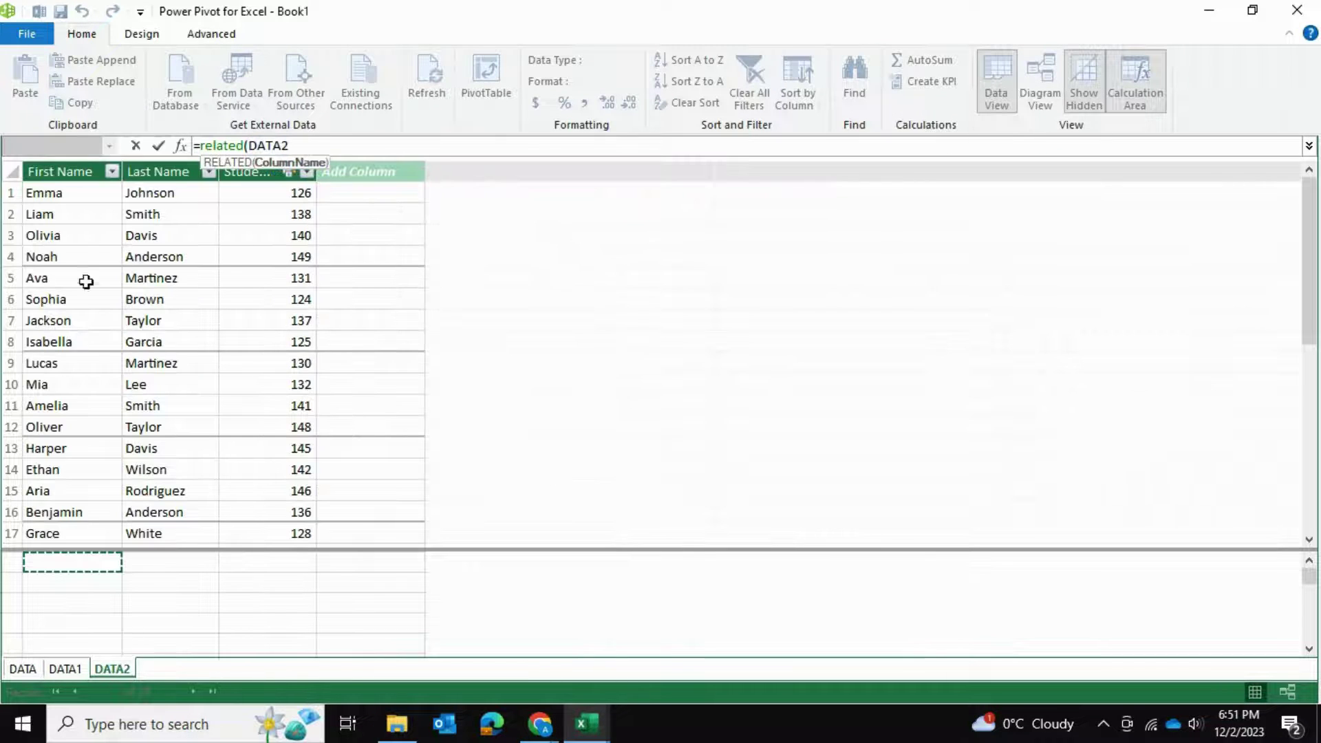
left_click(65, 170)
type(")")
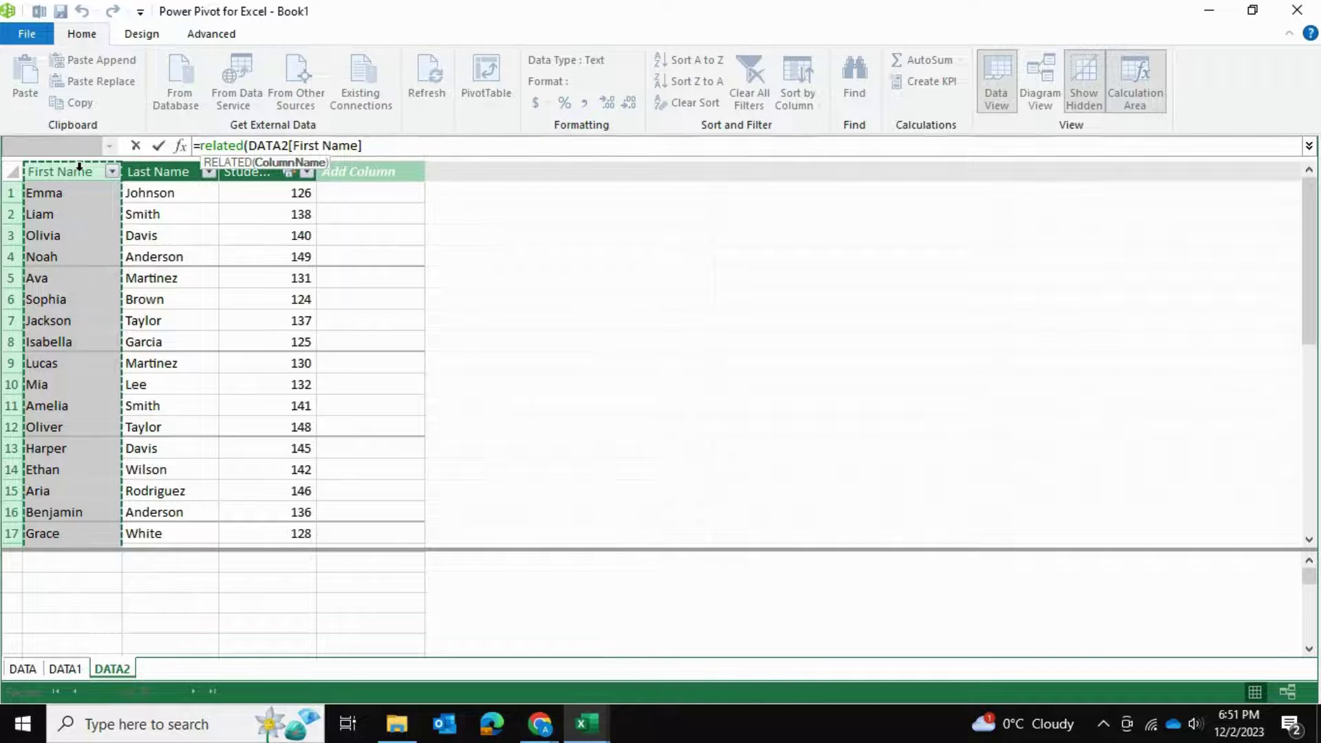
key("Return")
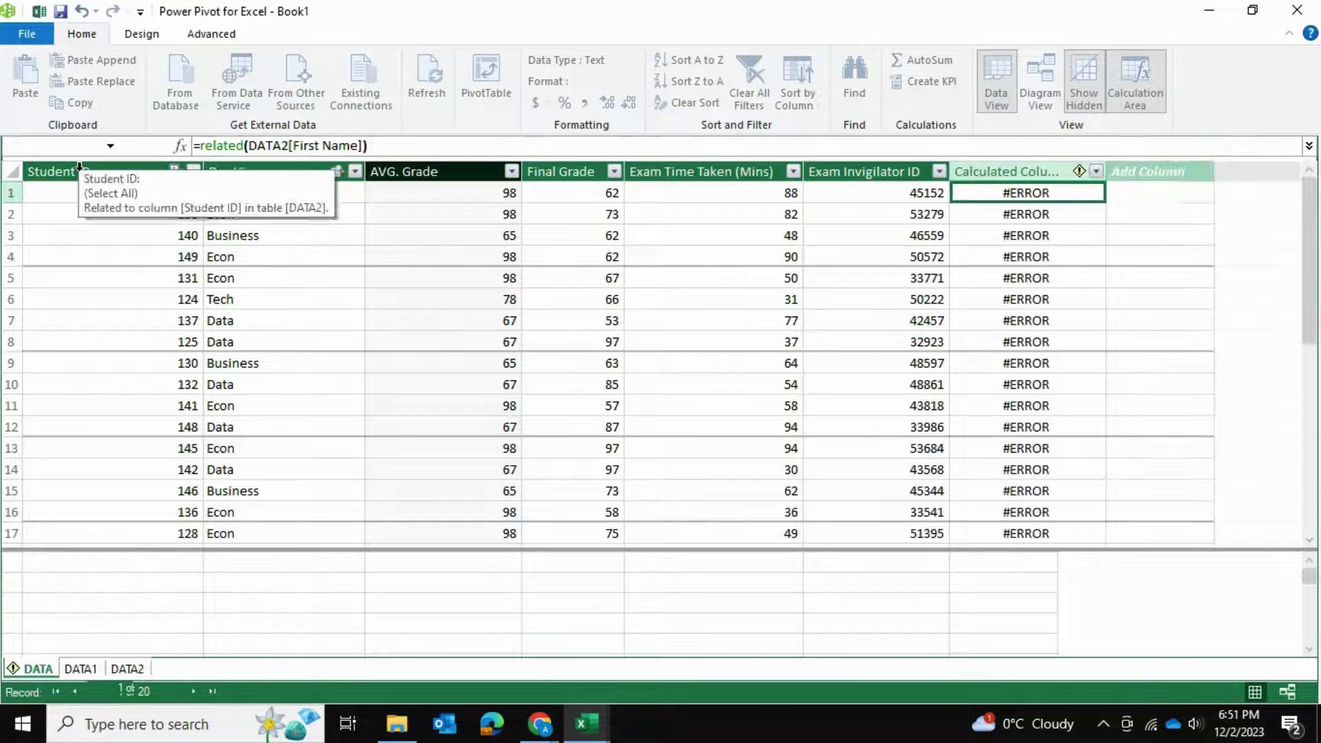
Step: Rename the new related column First Name and move it directly after Student ID
left_click(1019, 229)
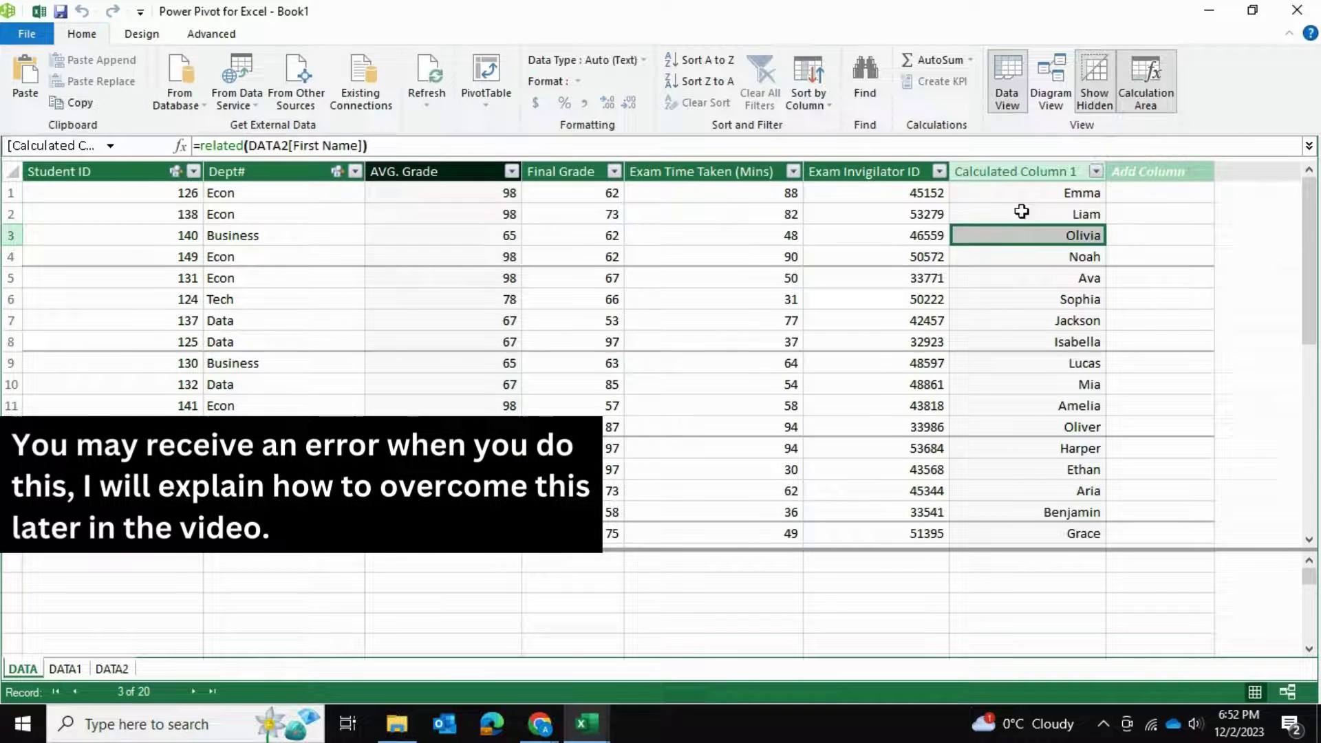
left_click(1018, 173)
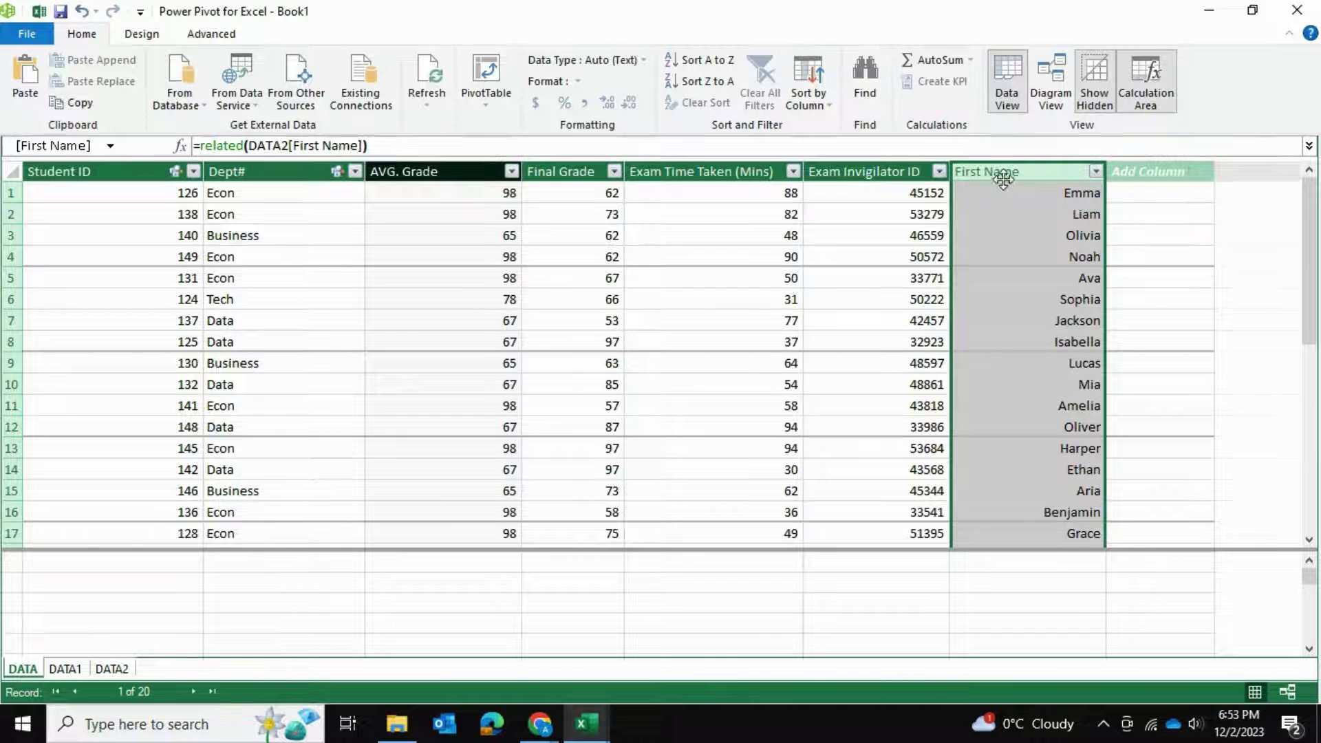
left_click_drag(831, 177, 199, 178)
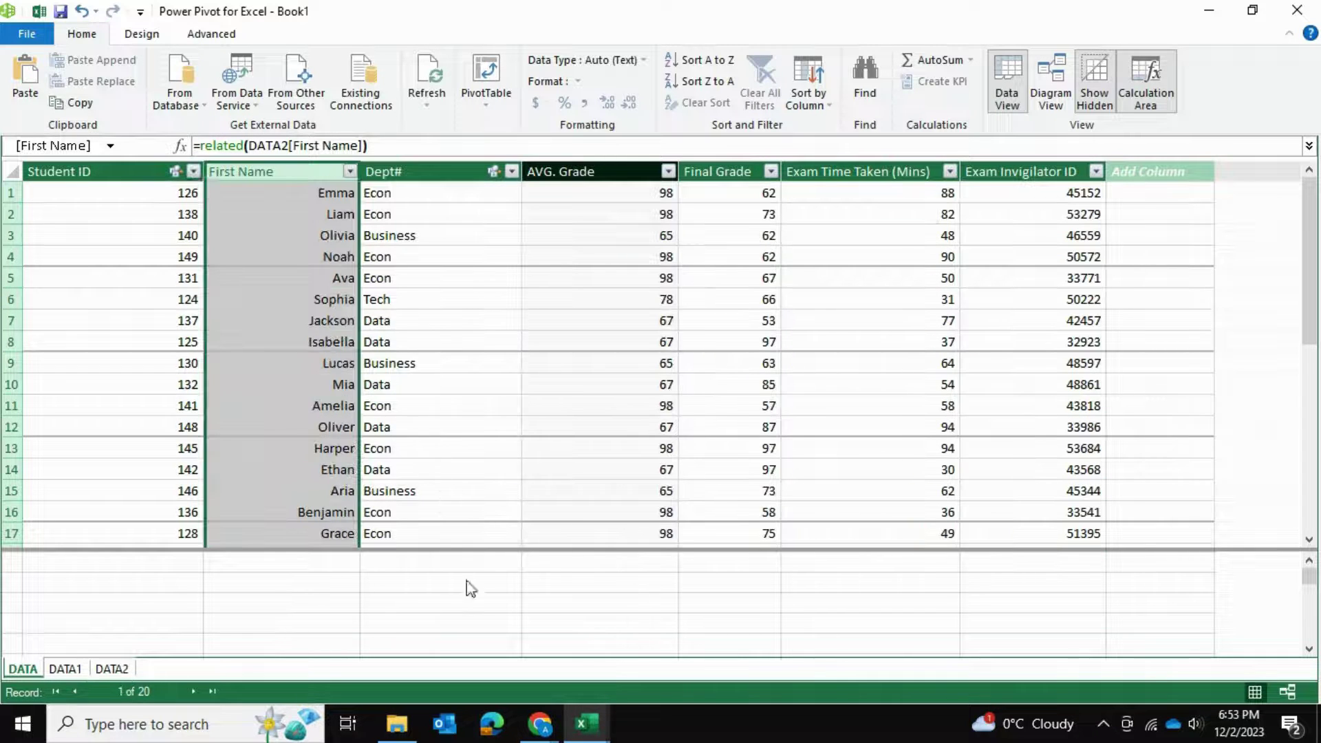
left_click(467, 624)
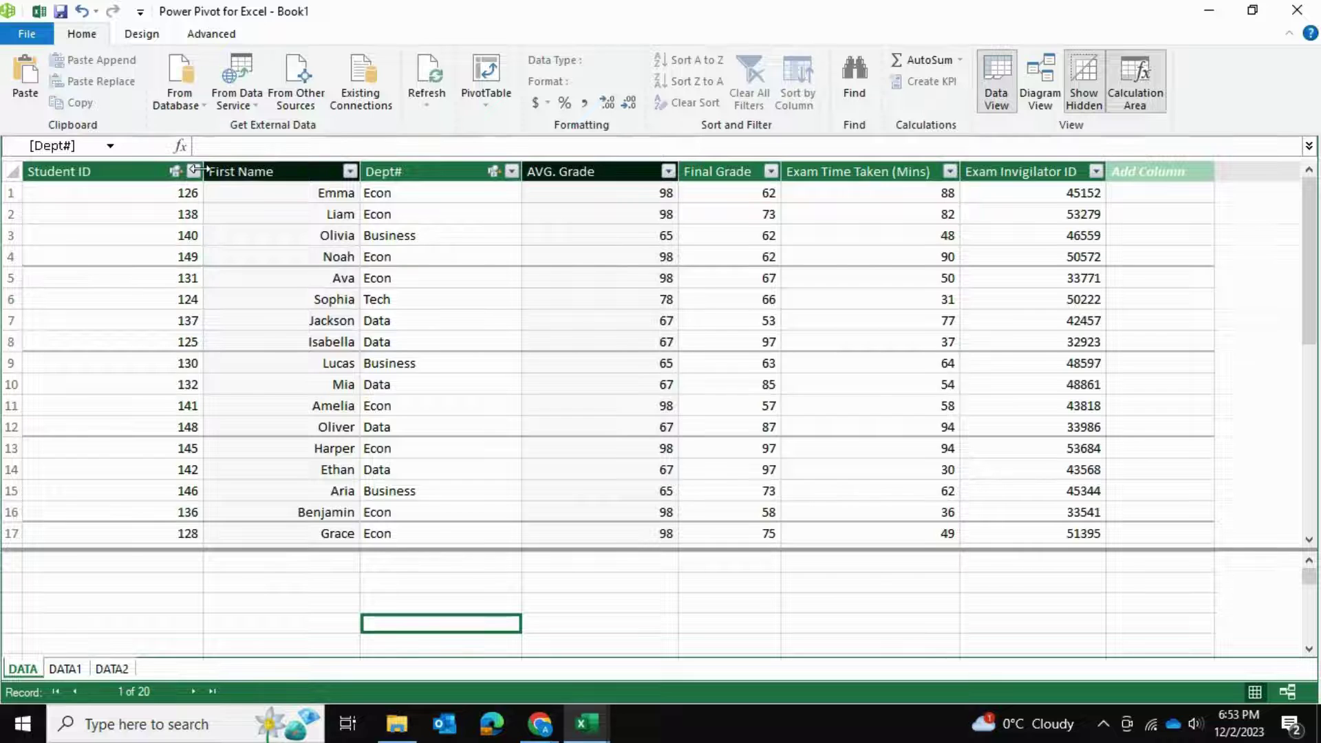
left_click_drag(204, 171, 121, 174)
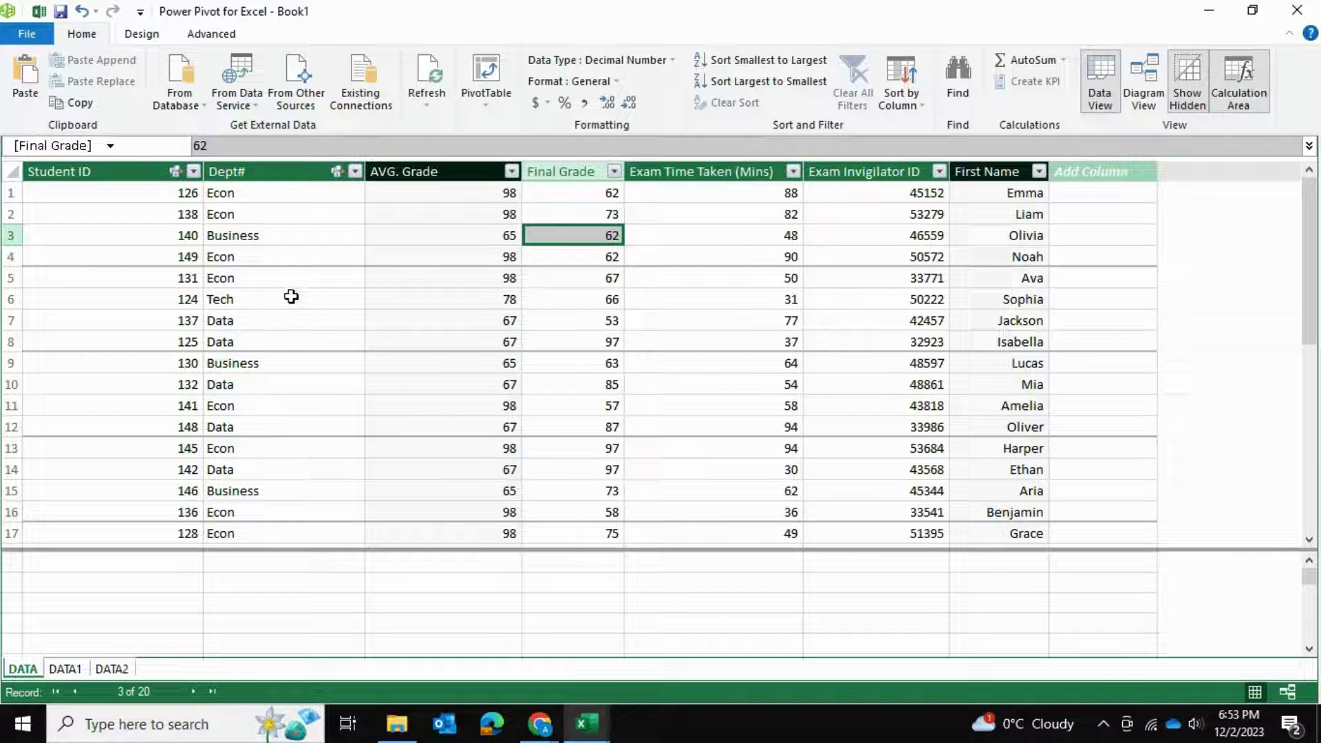
Step: Review the contents of the DATA1 and DATA2 tables and the columns combined in DATA
left_click(66, 669)
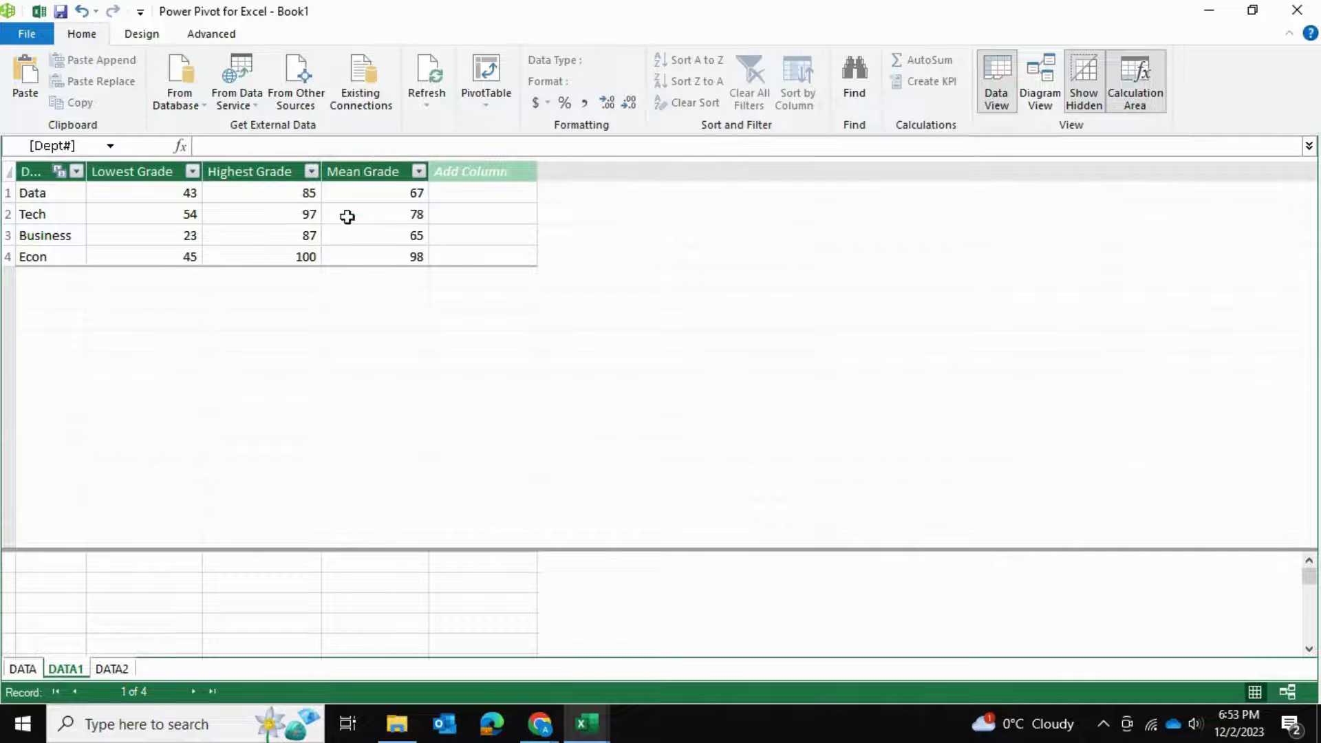
left_click(113, 669)
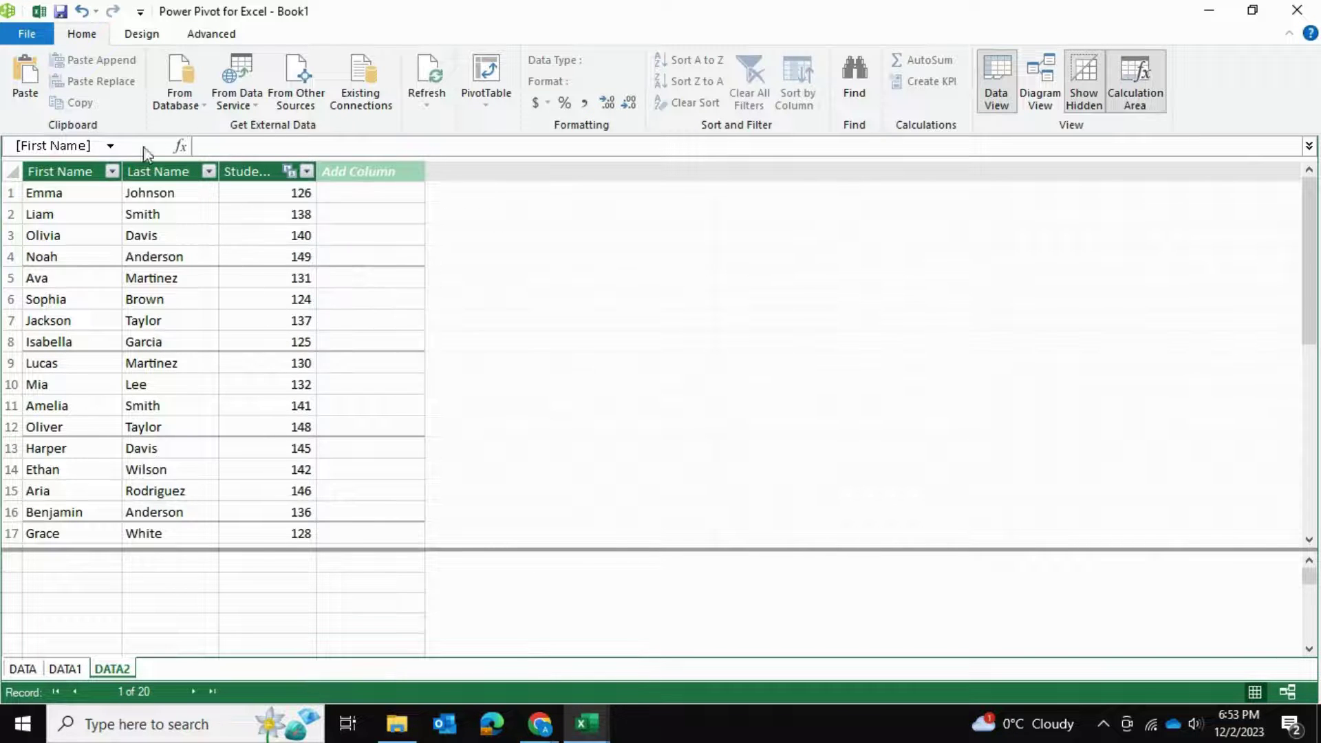
left_click(15, 671)
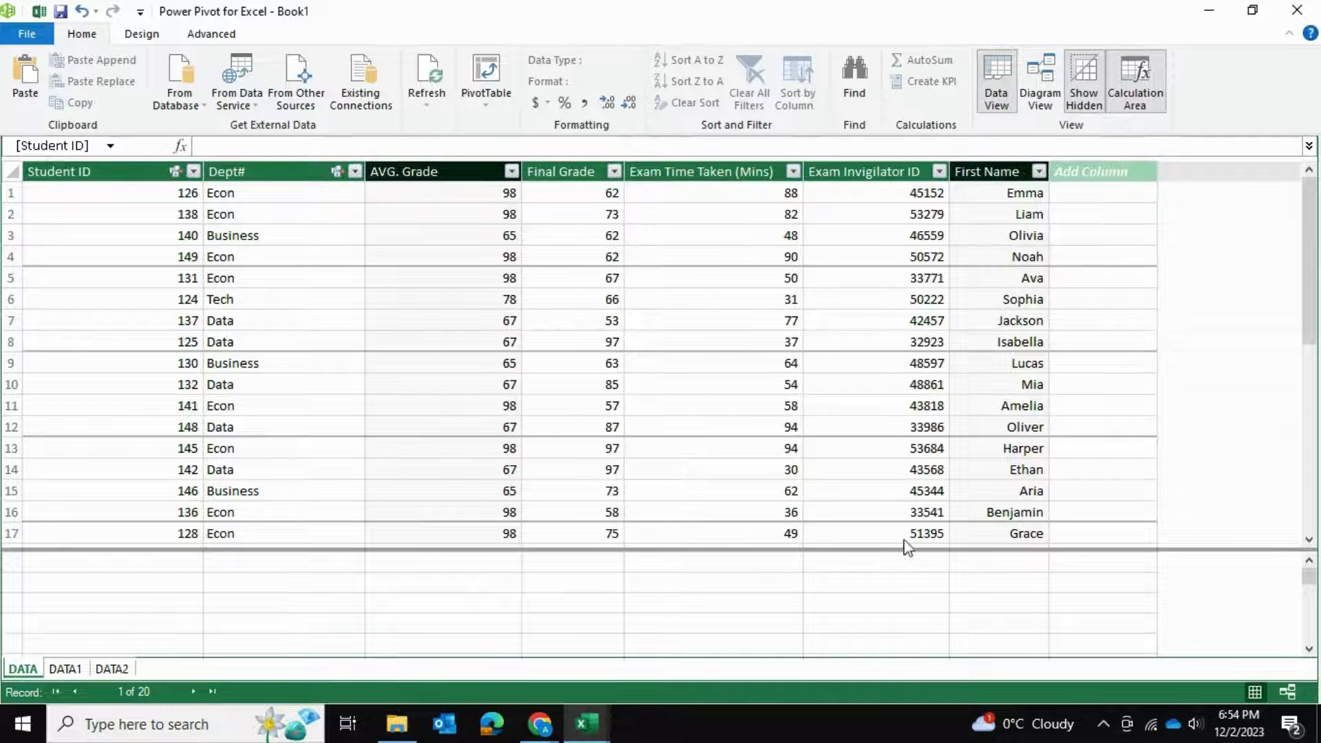
left_click_drag(103, 170, 481, 173)
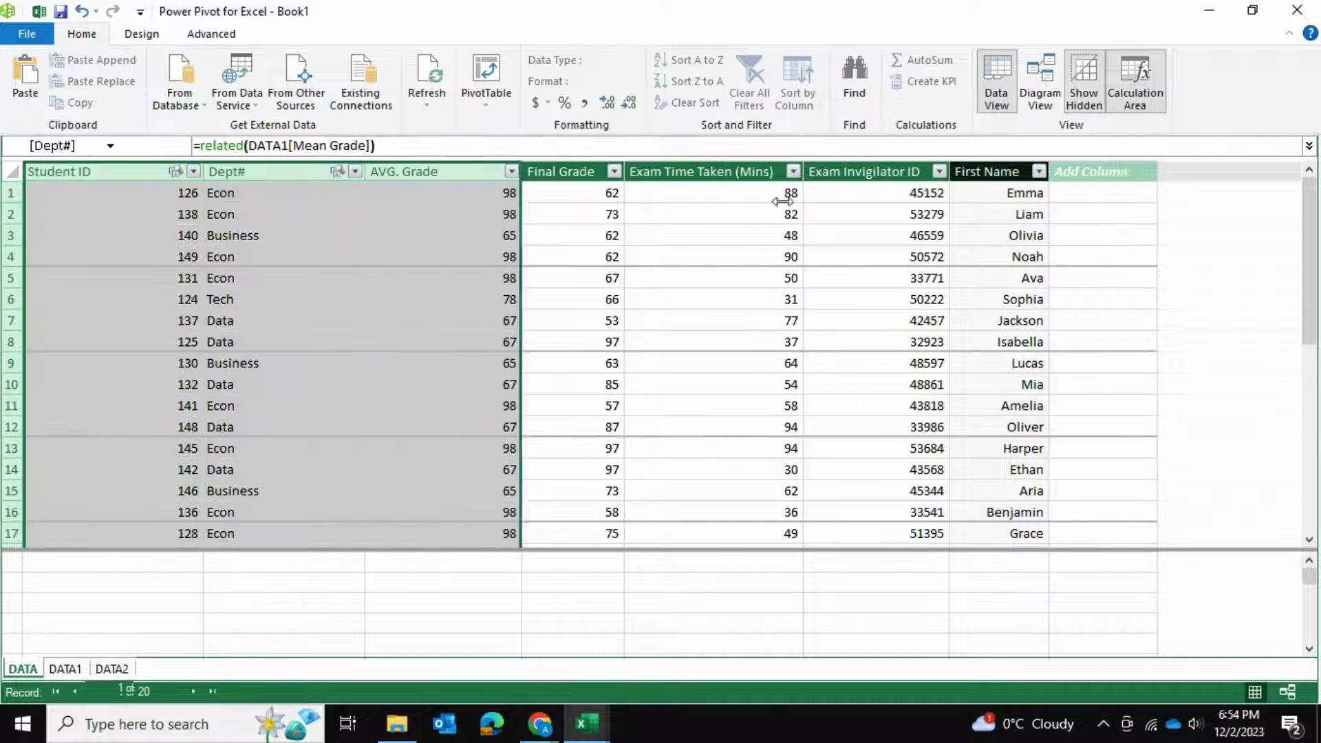
left_click_drag(782, 201, 962, 214)
left_click(1094, 249)
left_click(1123, 213)
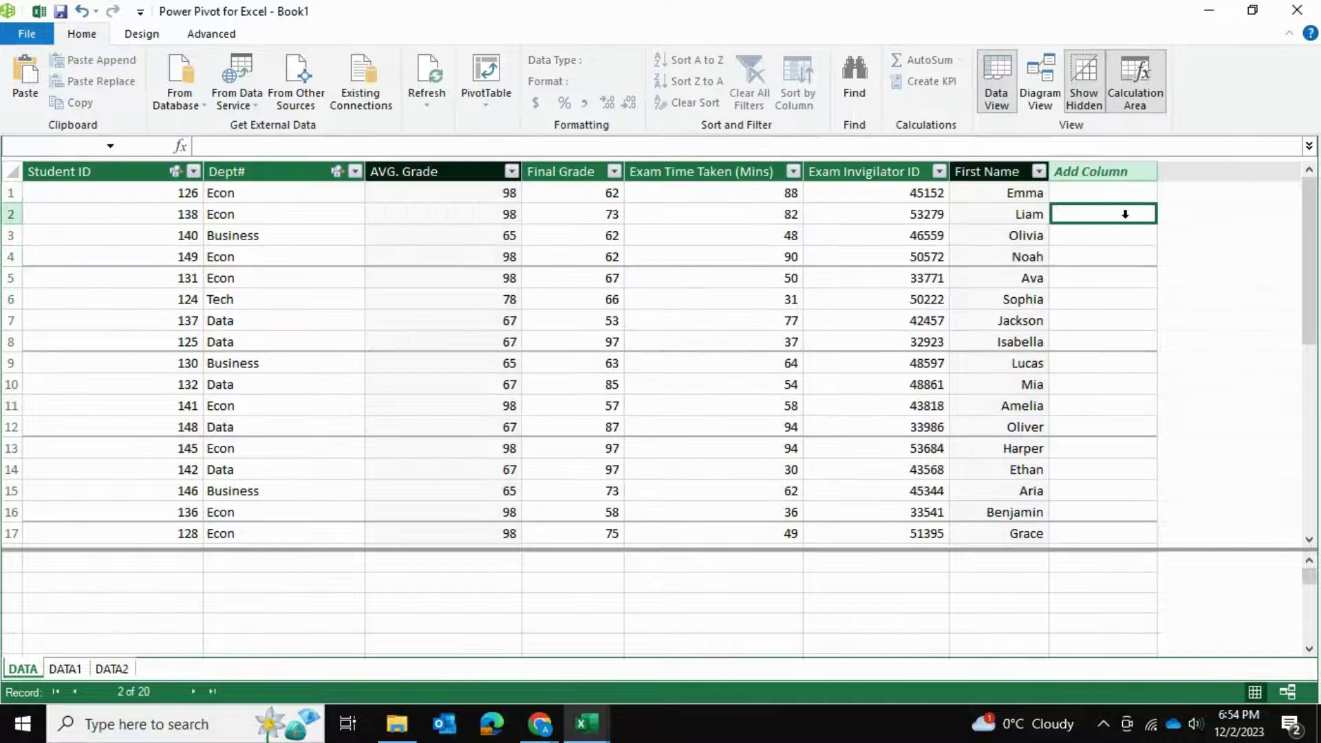
left_click(1115, 293)
Step: In the diagram, try relating DATA's First Name to DATA2's Student ID, and set DATA's related column back to Student ID
left_click(1040, 81)
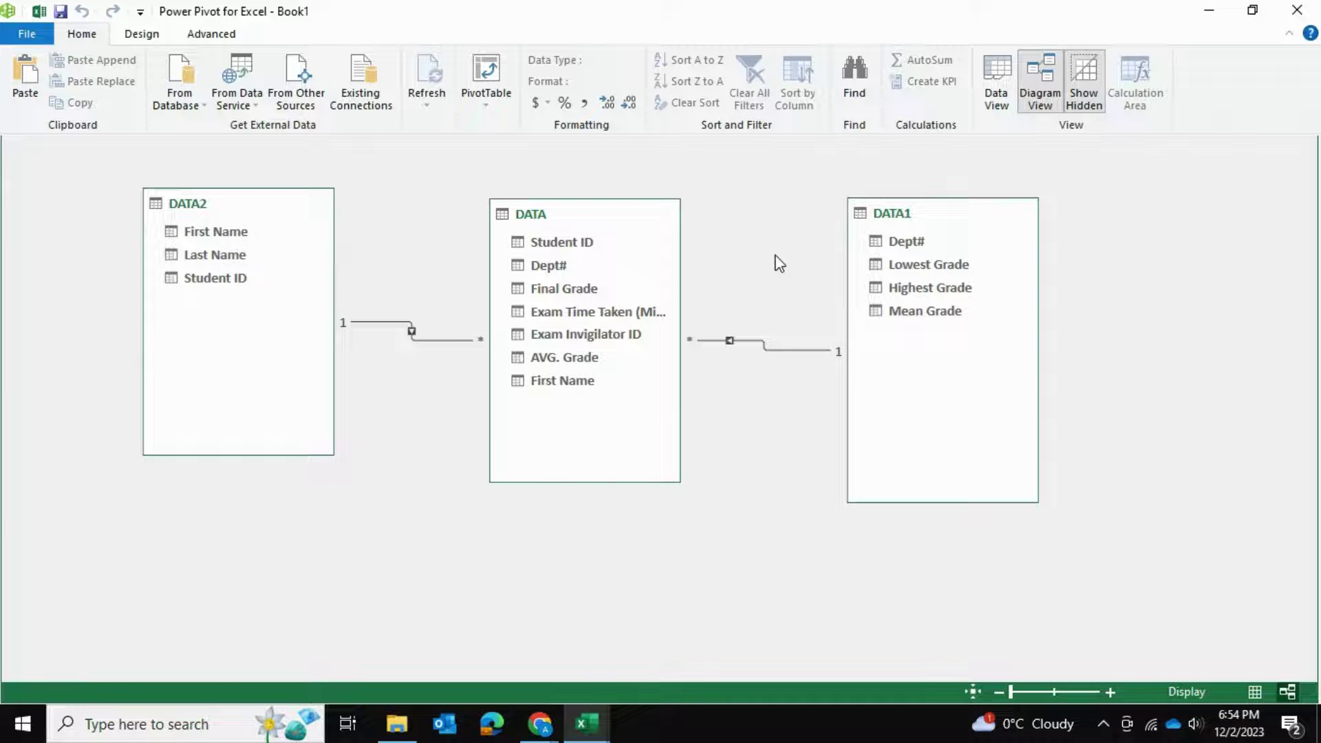
left_click(413, 334)
double_click(412, 334)
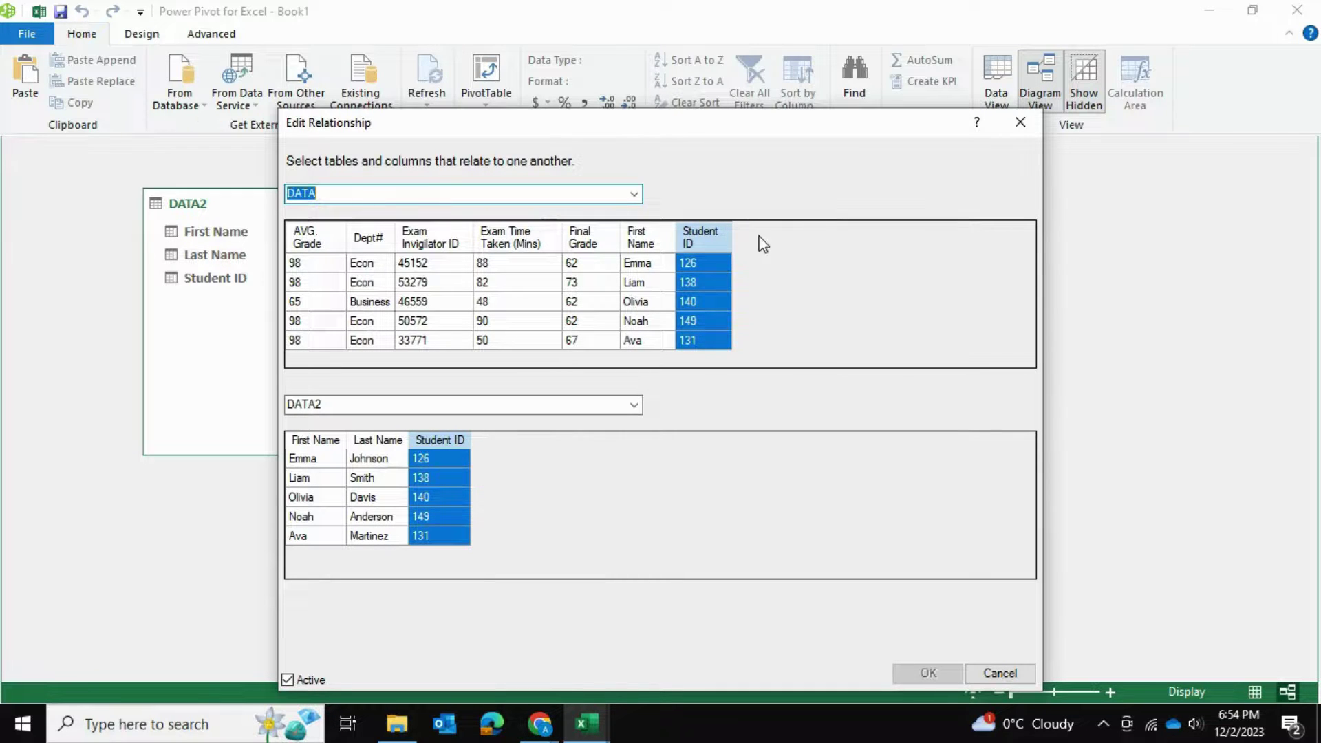
left_click(651, 240)
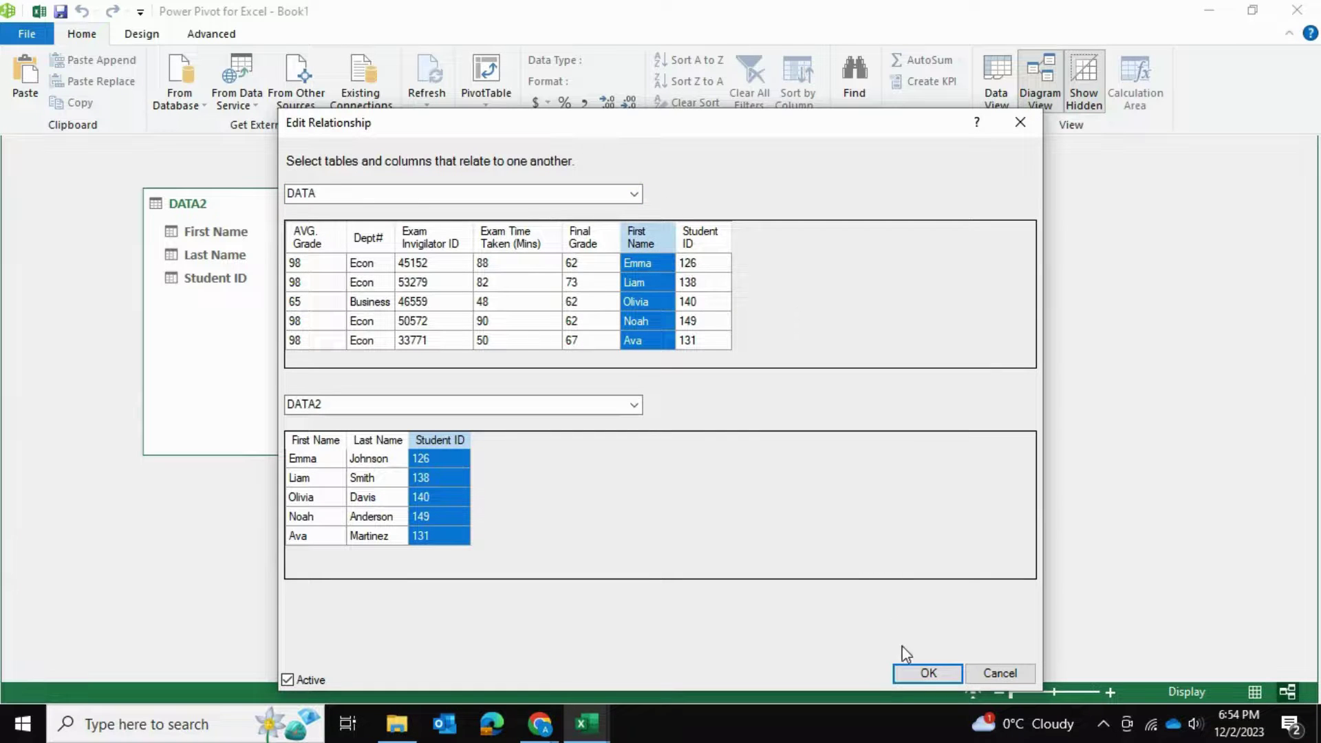
left_click(922, 673)
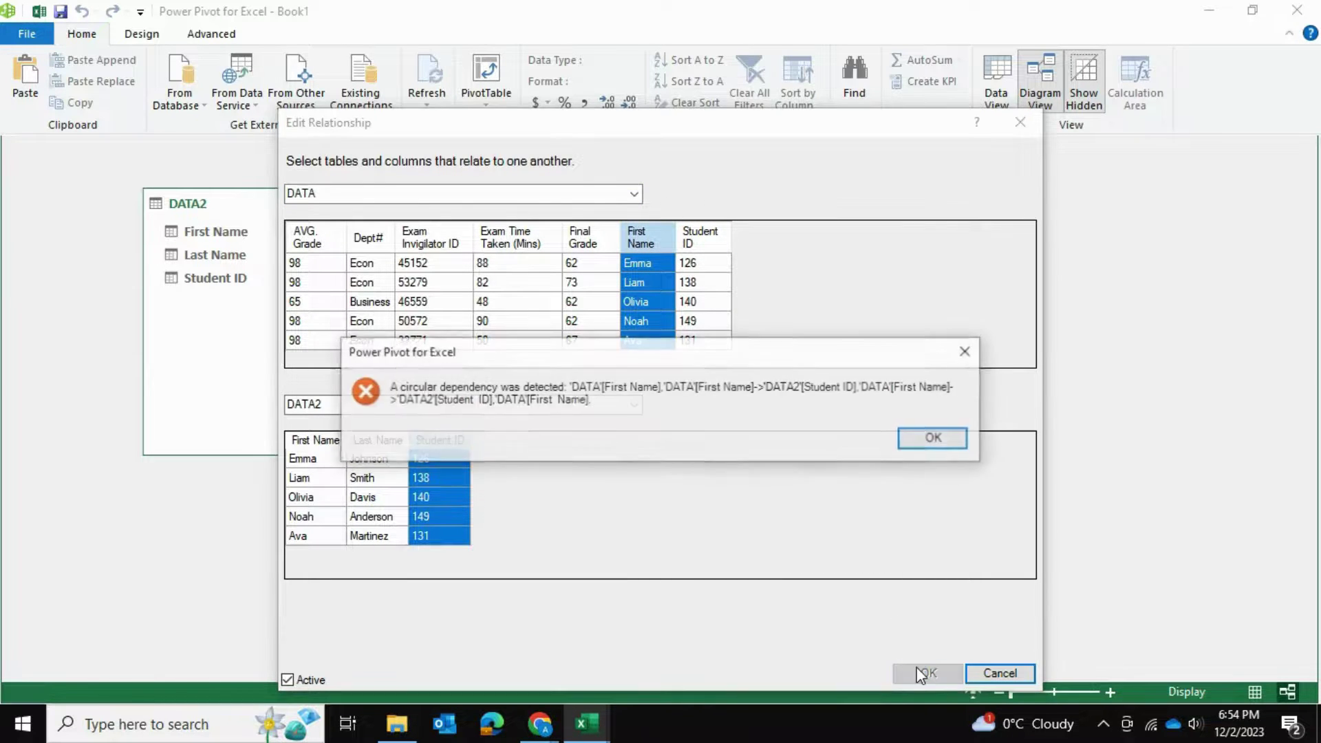
left_click(939, 441)
left_click(684, 234)
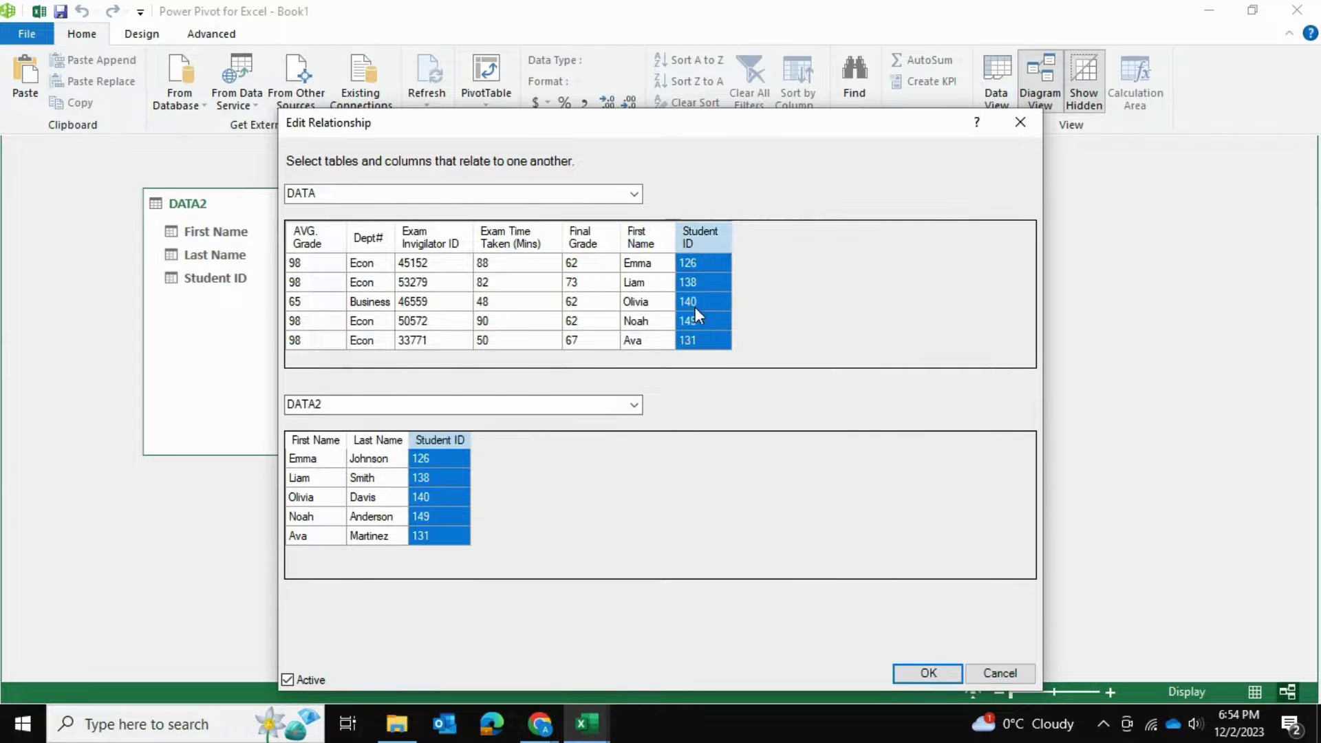
left_click(928, 673)
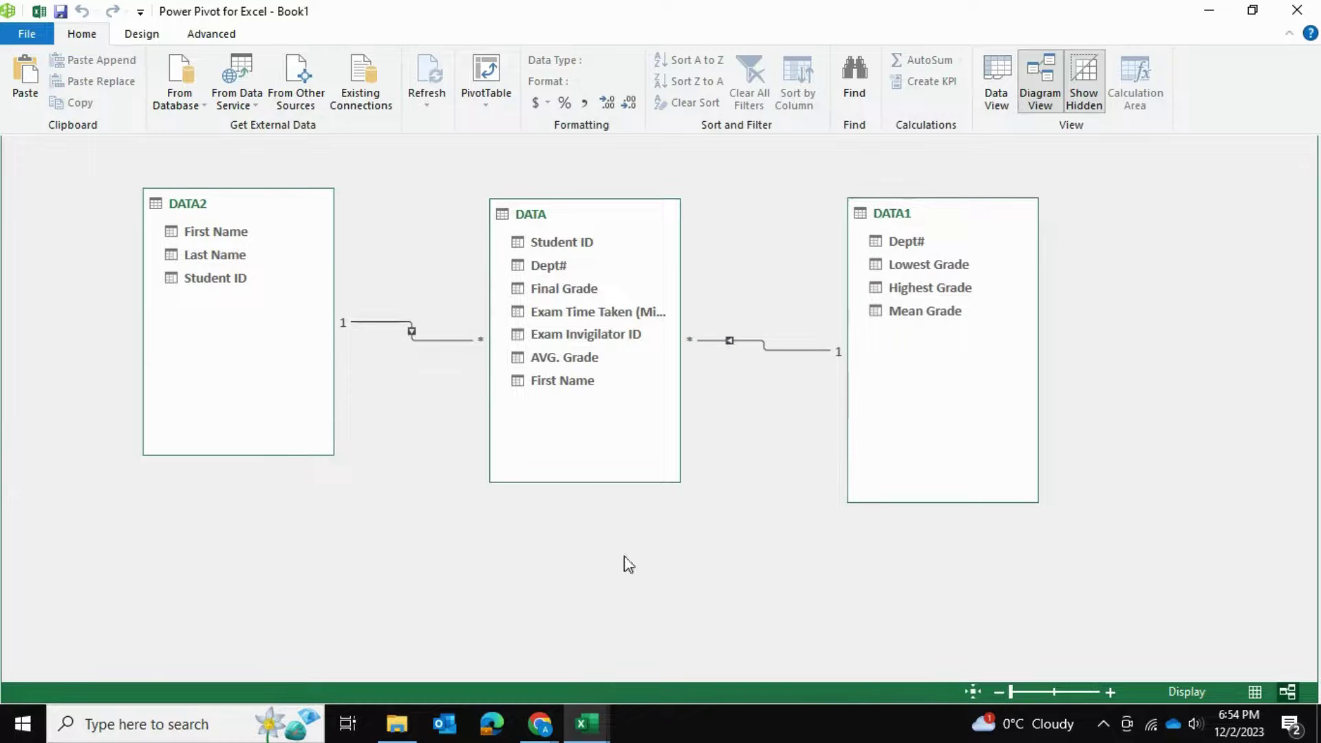
Step: Return to the data grid and examine the First Name values in DATA
left_click(997, 83)
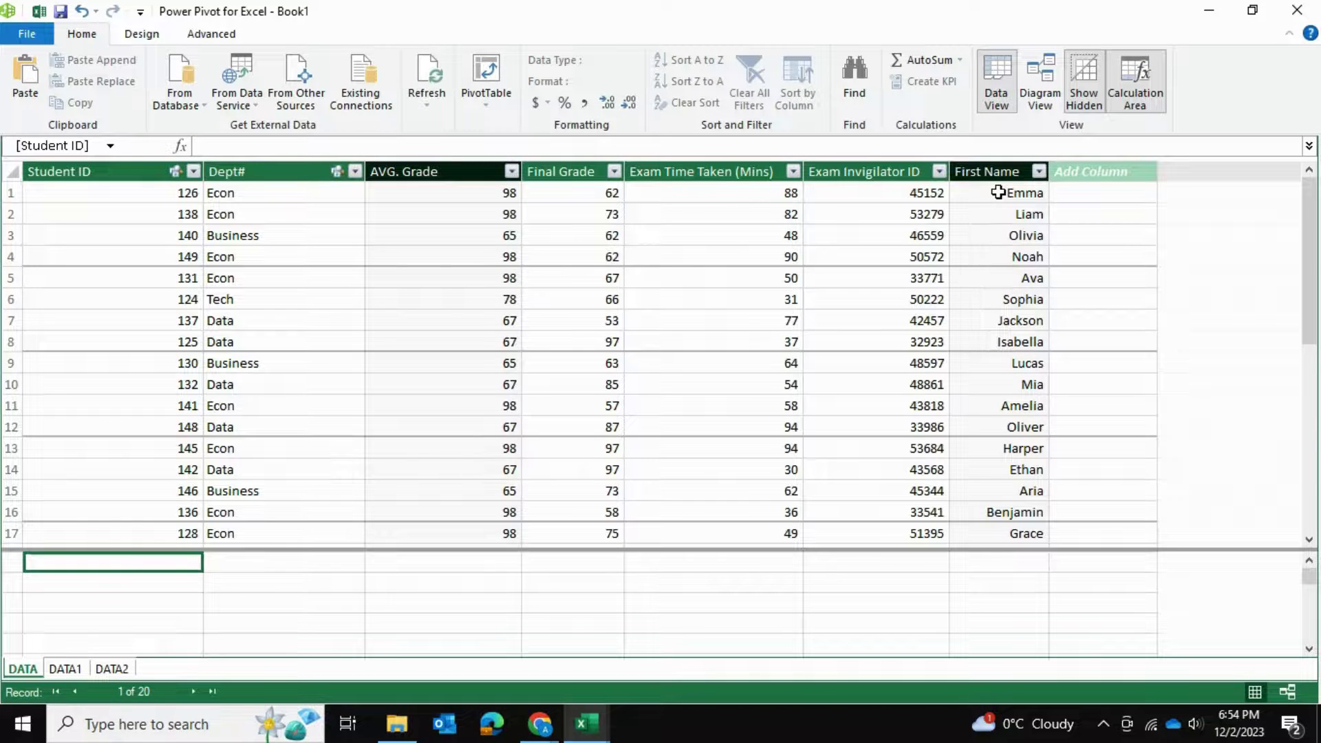
left_click_drag(1002, 193, 1028, 528)
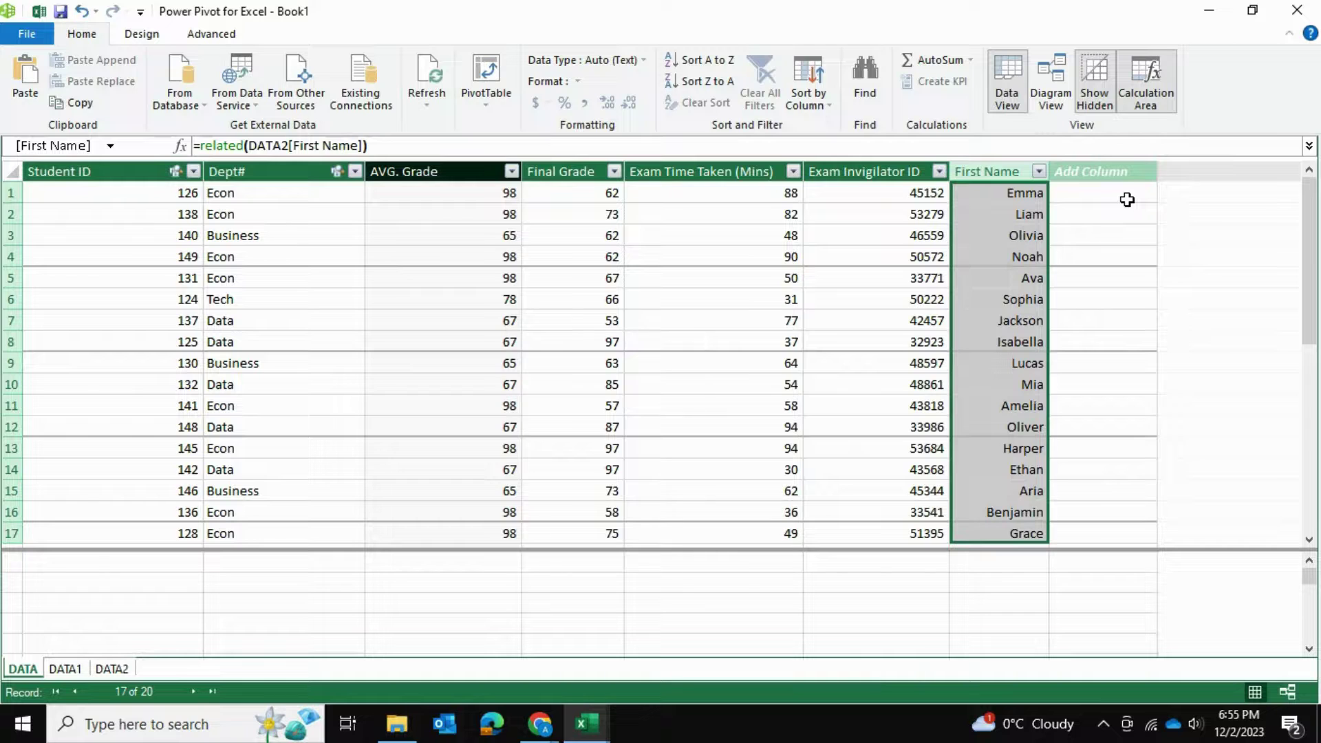
left_click(1106, 199)
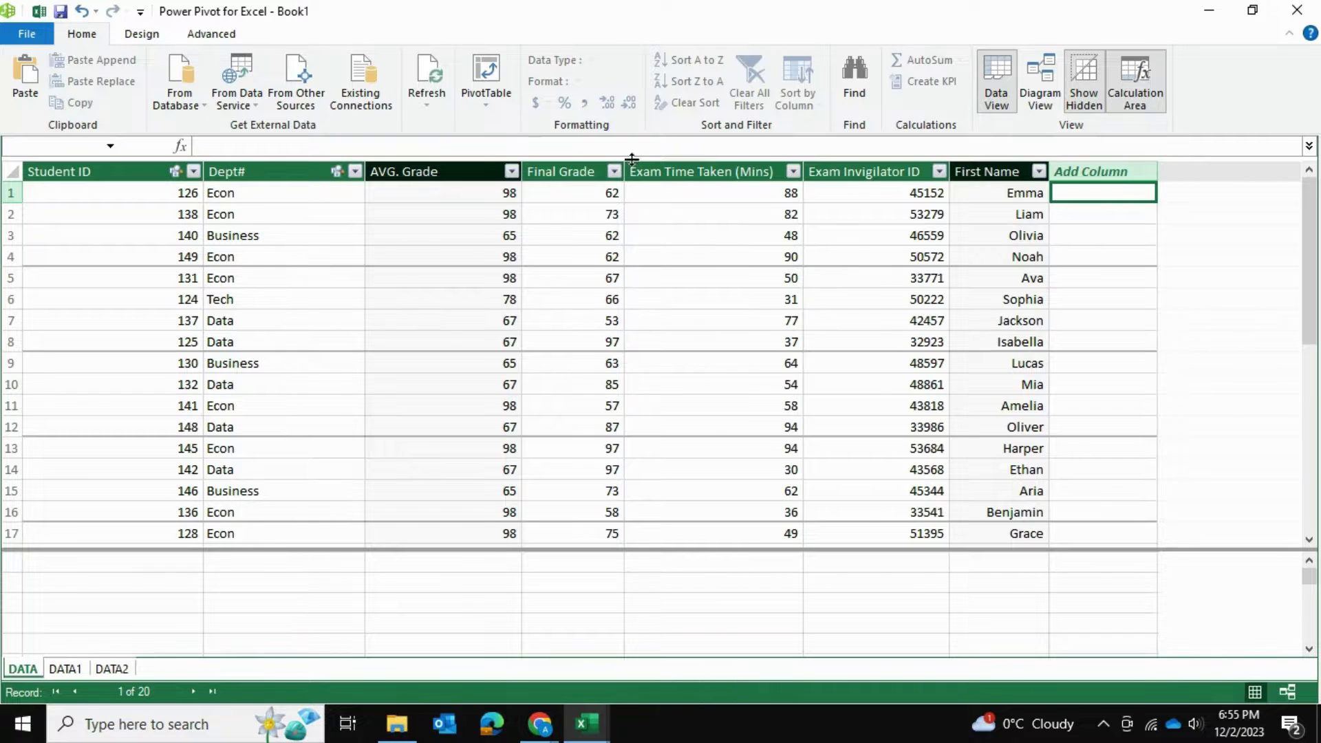
key("Down")
key("Down")
key("Down")
key("Down")
key("Down")
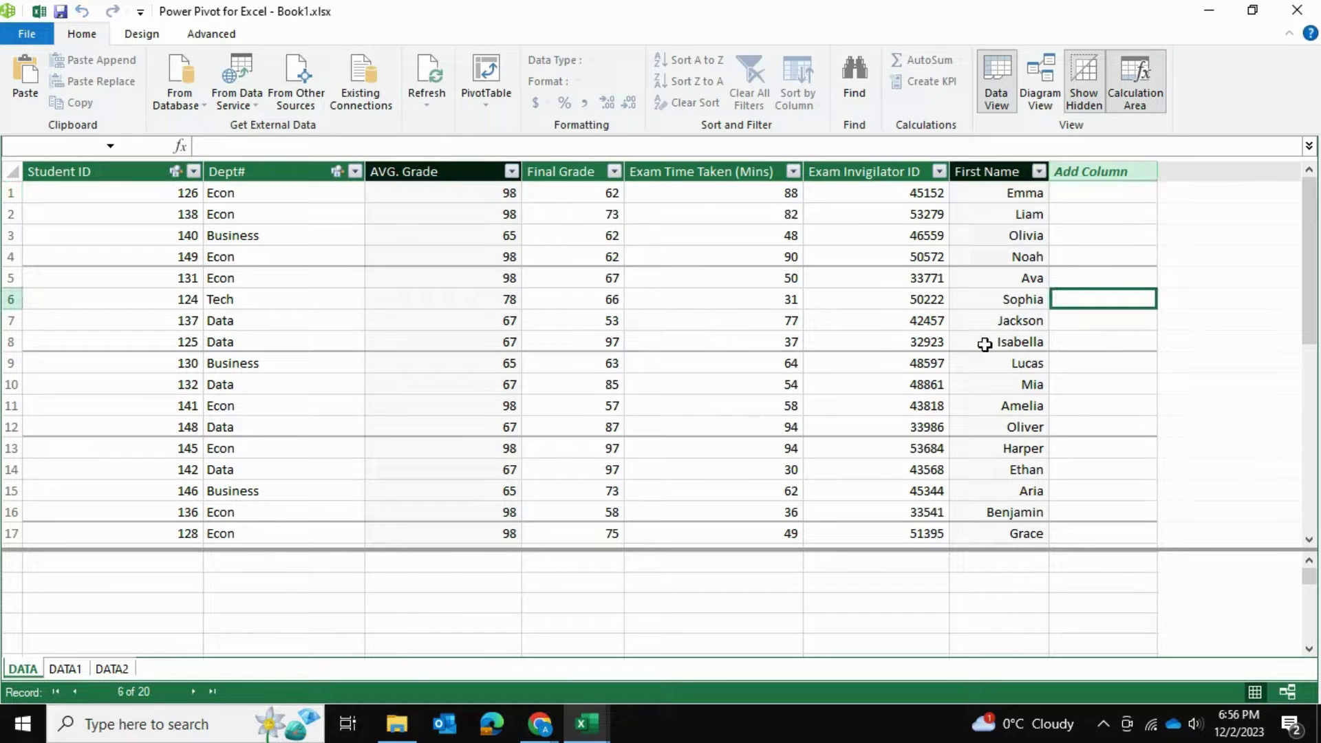